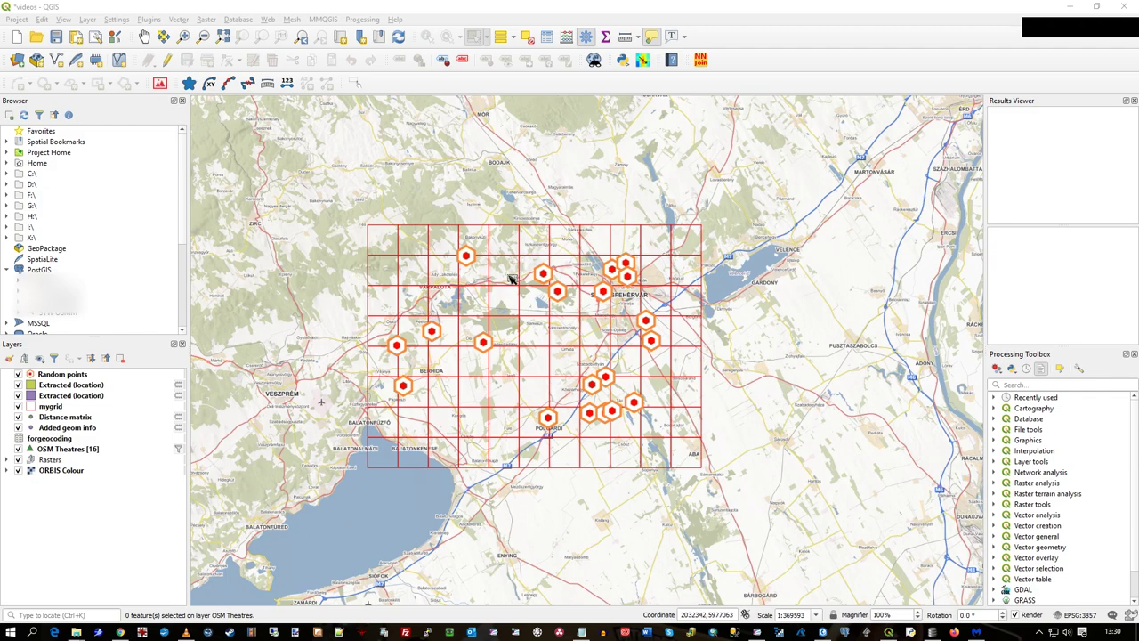
# View the QGIS version information in the About window and close it again
pyautogui.click(394, 20)
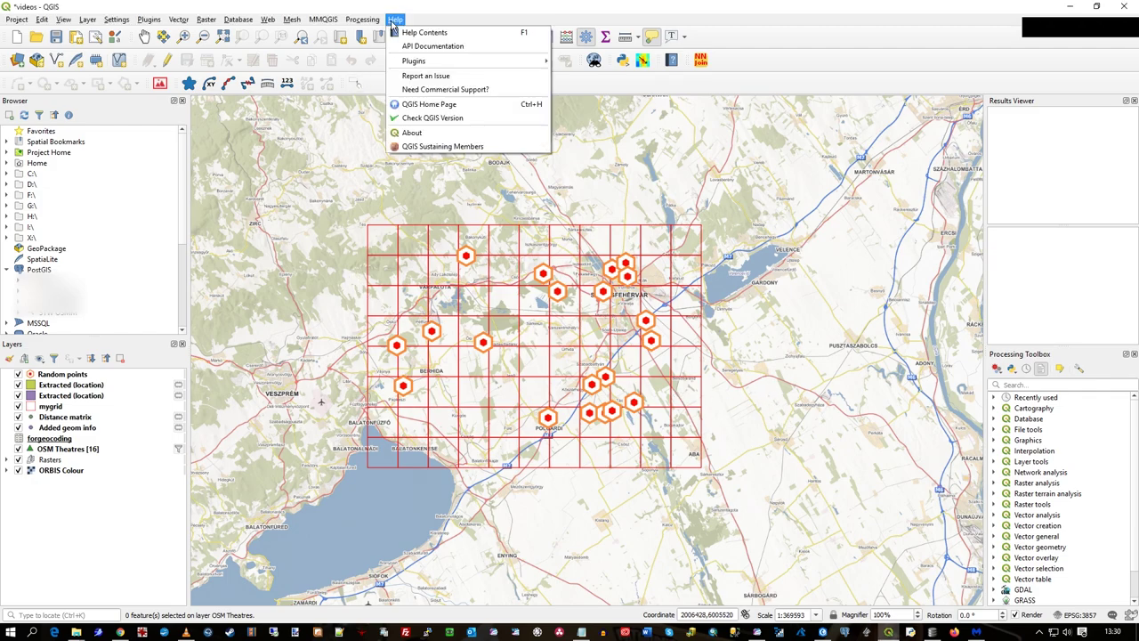
pyautogui.click(431, 132)
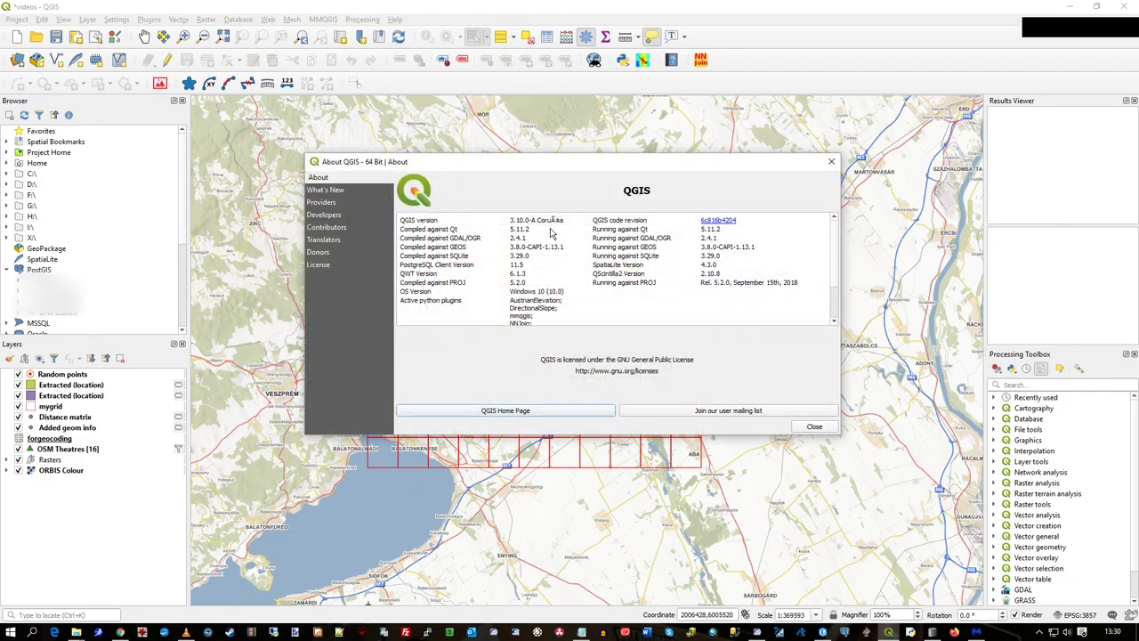
pyautogui.click(814, 427)
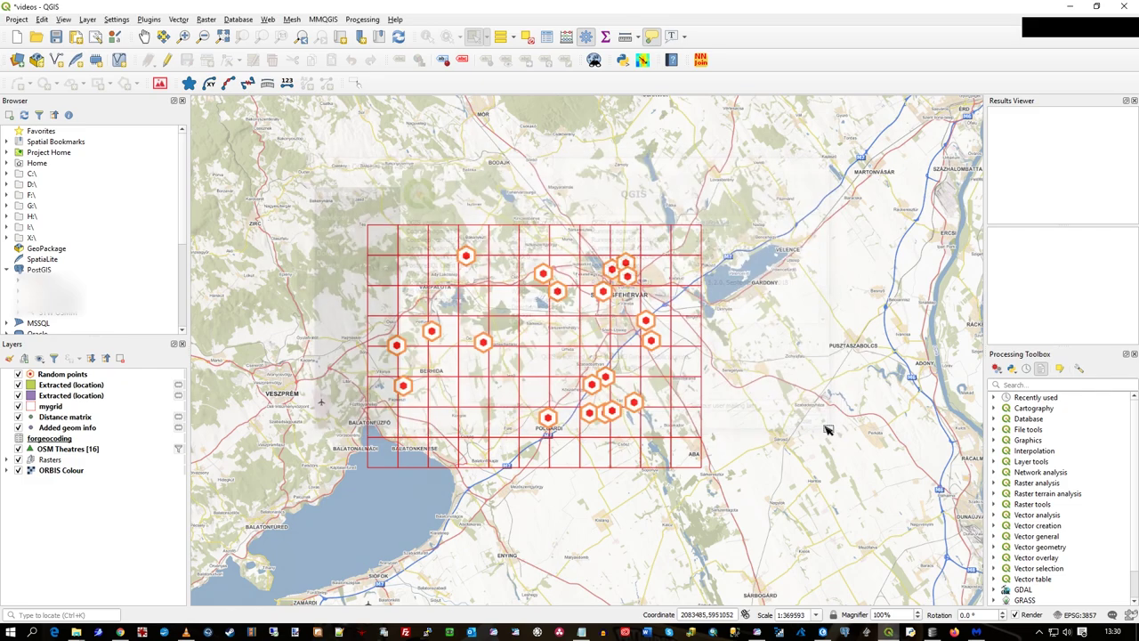
# Switch to ArcGIS Pro and MapInfo Pro to view their open maps, and return to the QGIS project
pyautogui.click(823, 632)
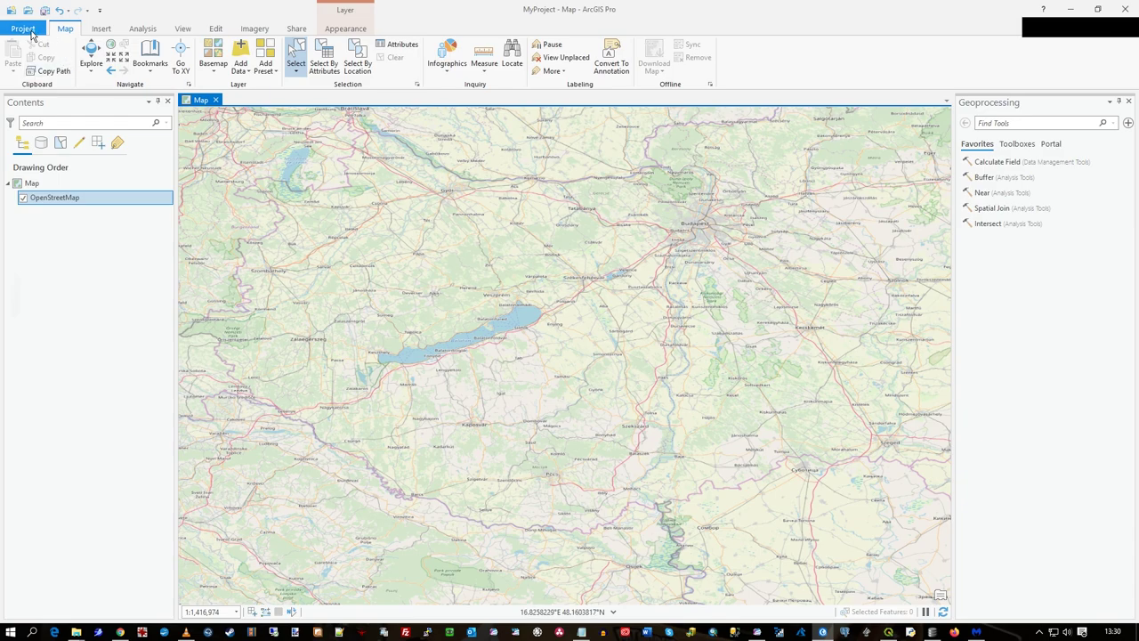
pyautogui.click(756, 633)
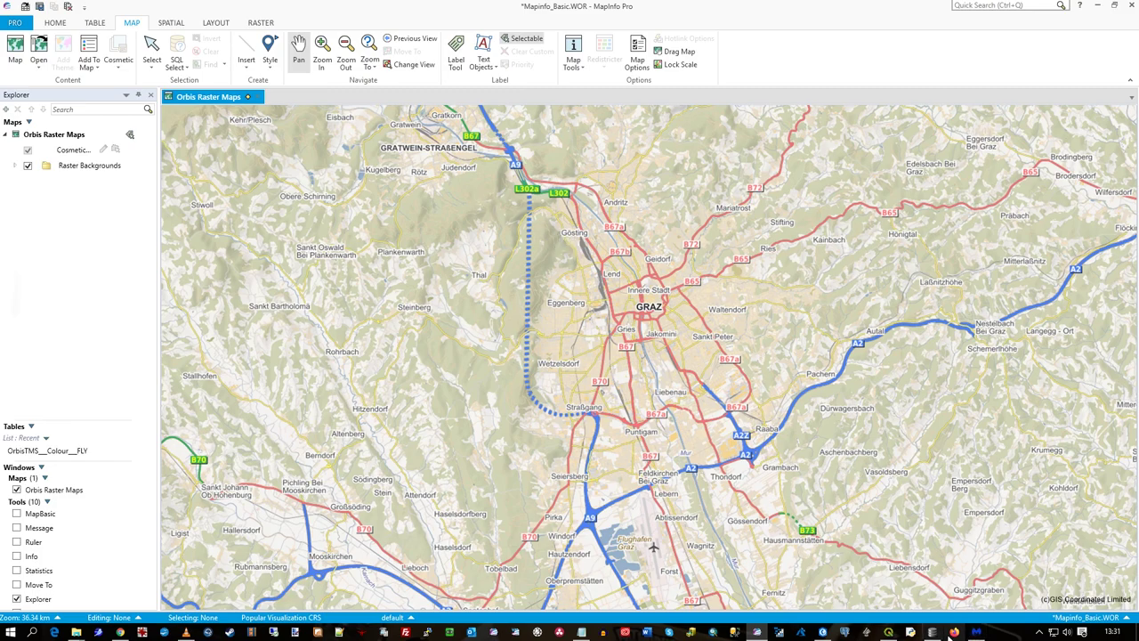
pyautogui.moveTo(825, 633)
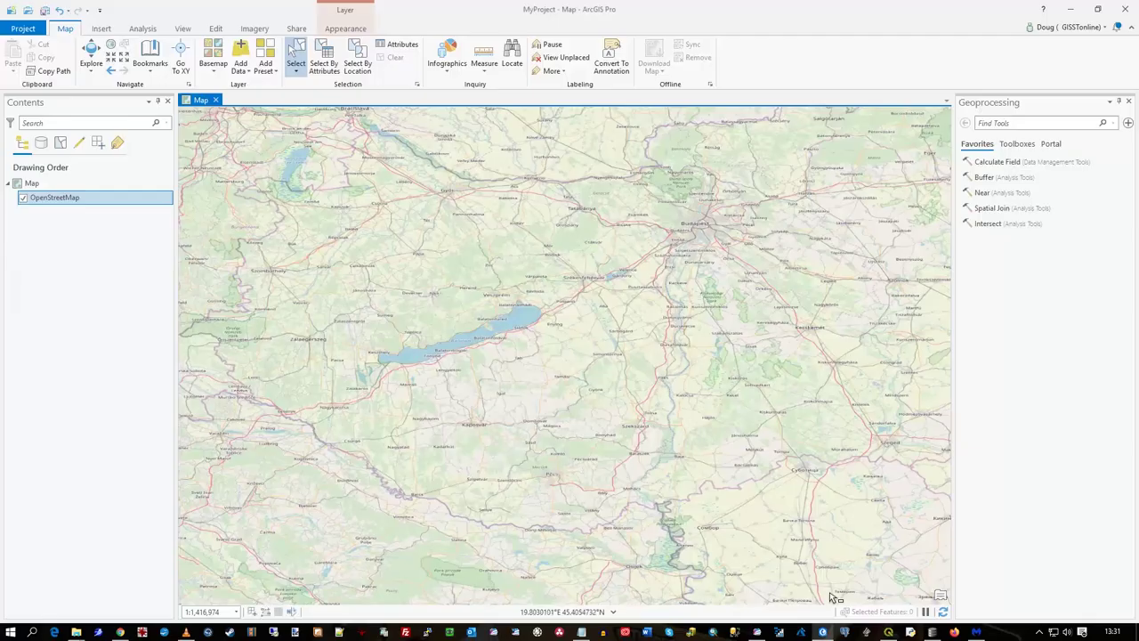
pyautogui.click(823, 633)
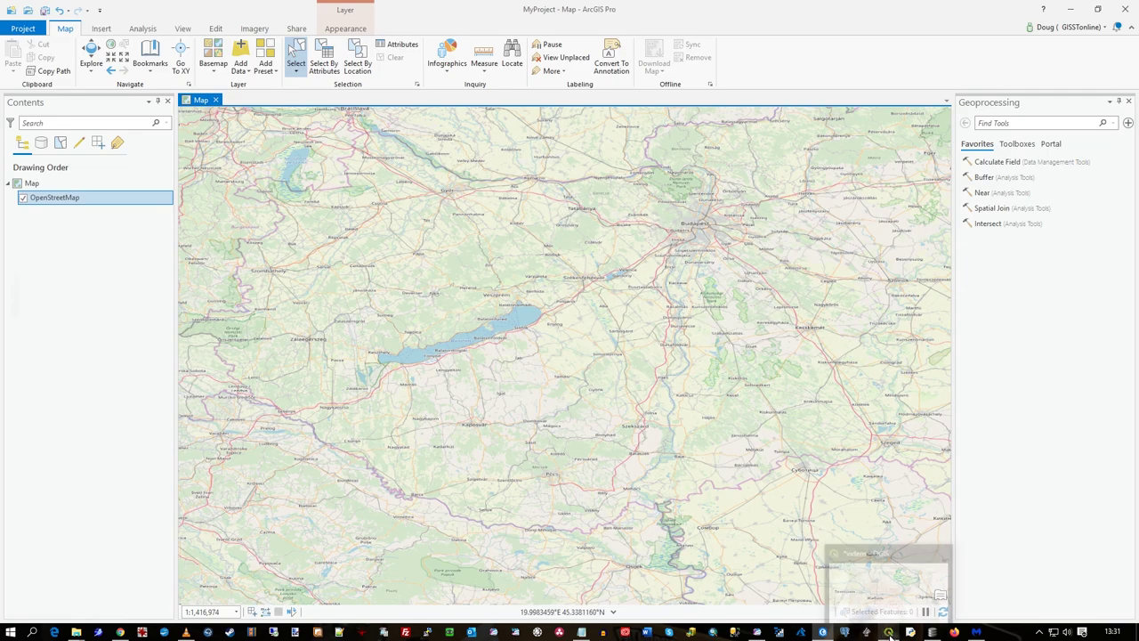
pyautogui.click(883, 602)
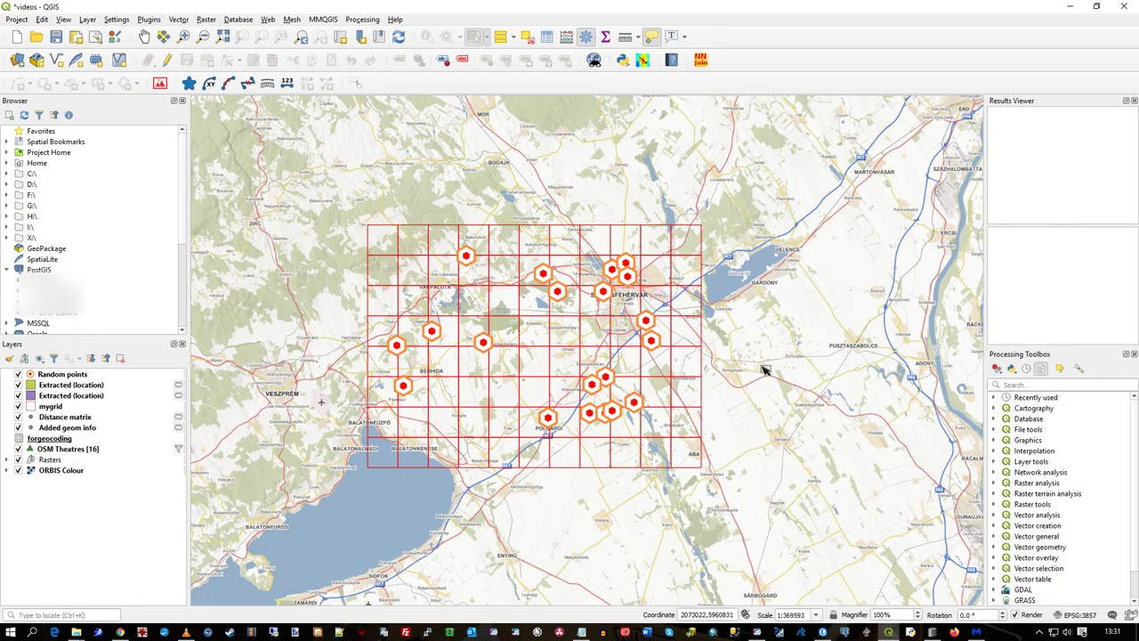
# Switch to DB Browser for SQLite, view its version information, and return to QGIS
pyautogui.click(932, 632)
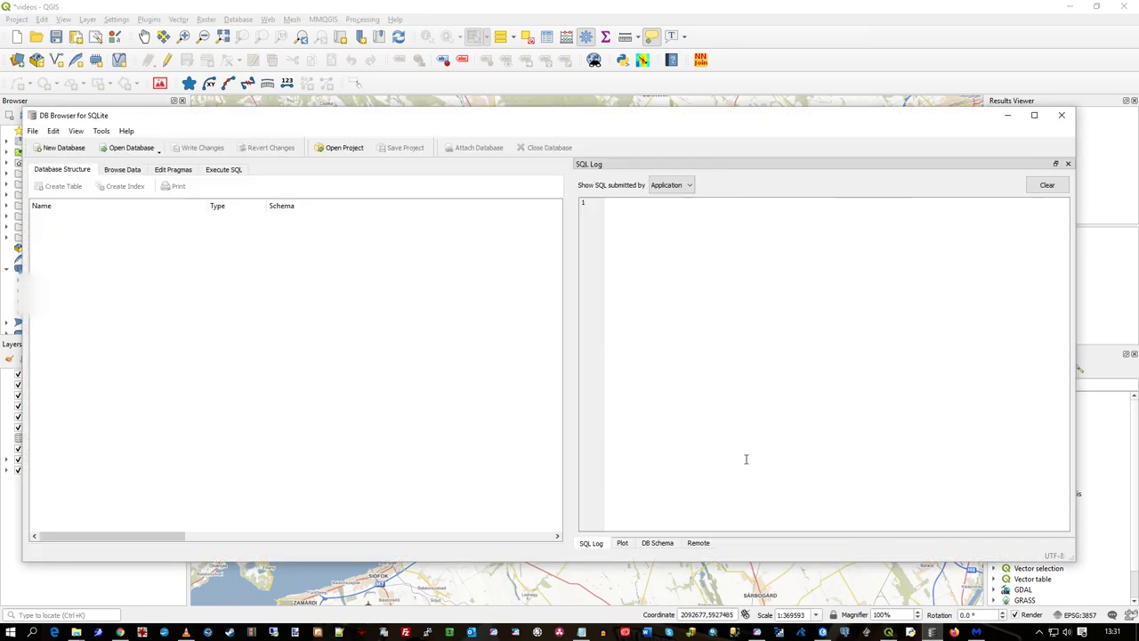
pyautogui.moveTo(412, 123); pyautogui.dragTo(433, 122)
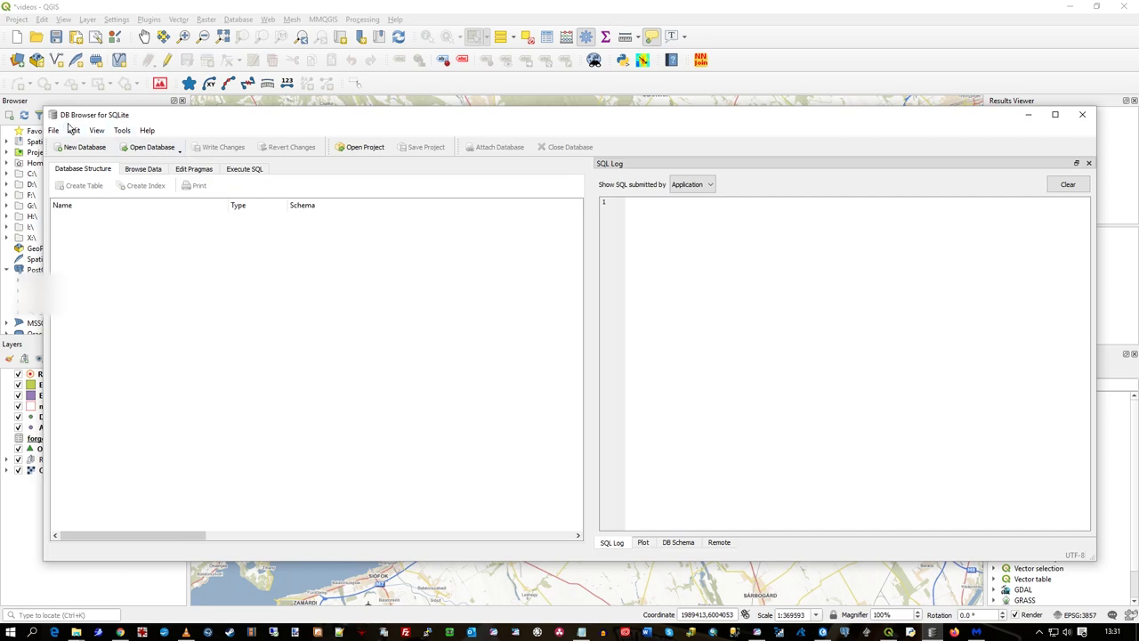
pyautogui.click(147, 130)
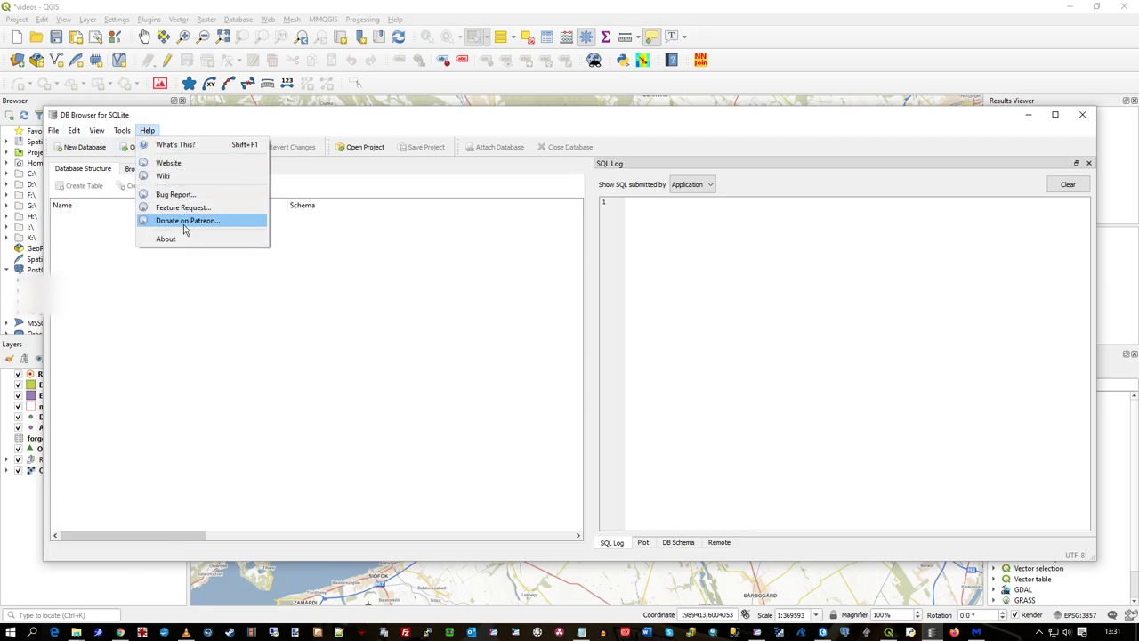
pyautogui.click(184, 241)
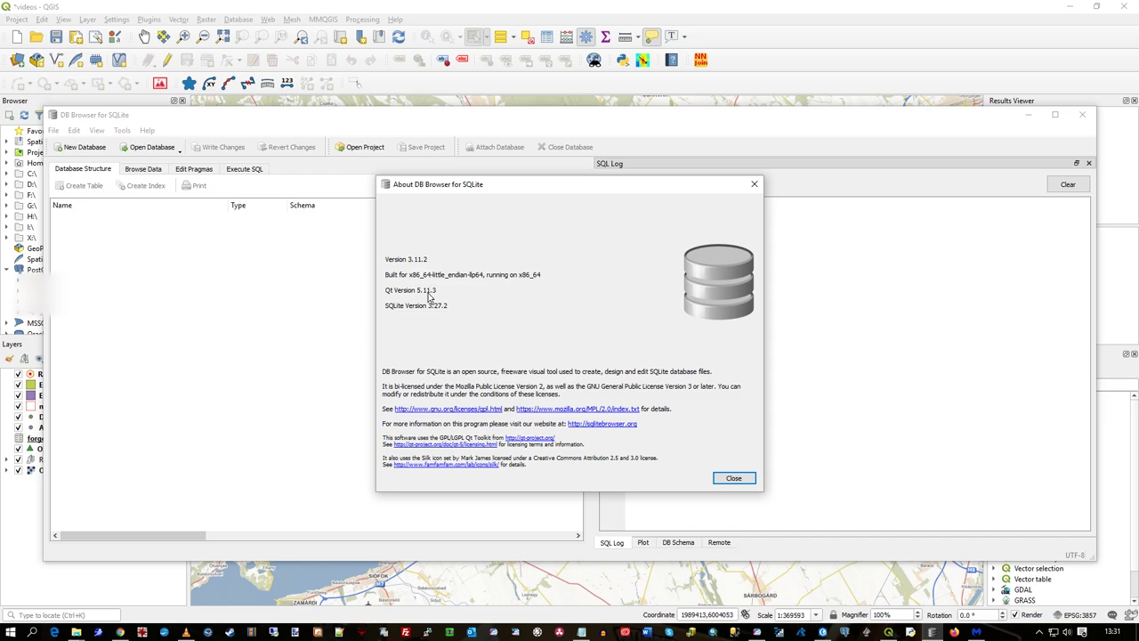
pyautogui.click(736, 479)
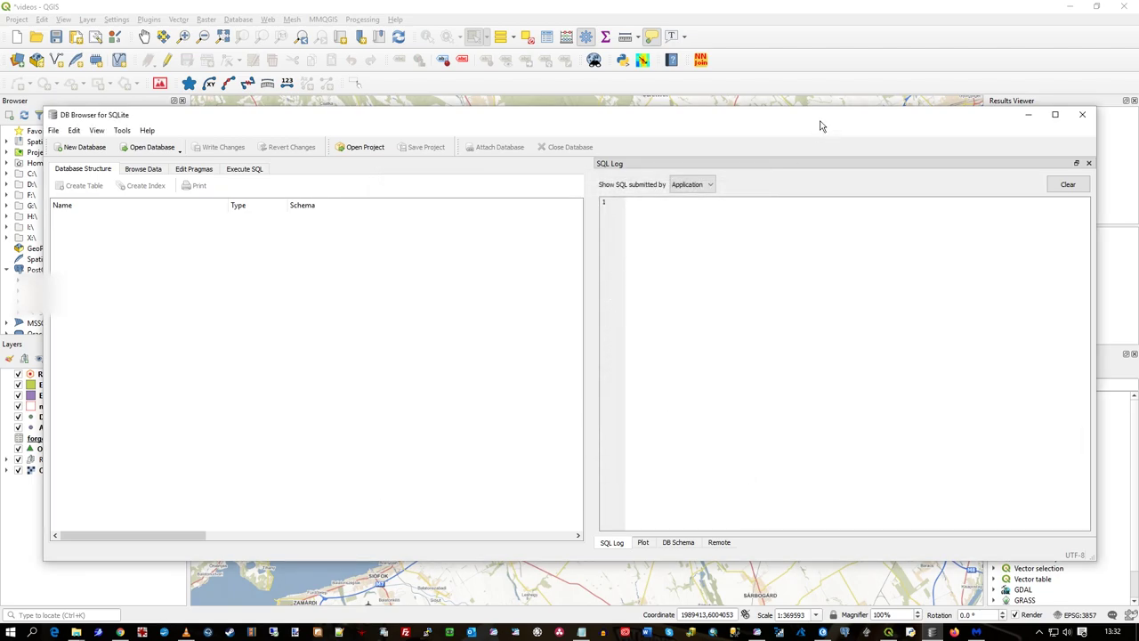
pyautogui.click(778, 25)
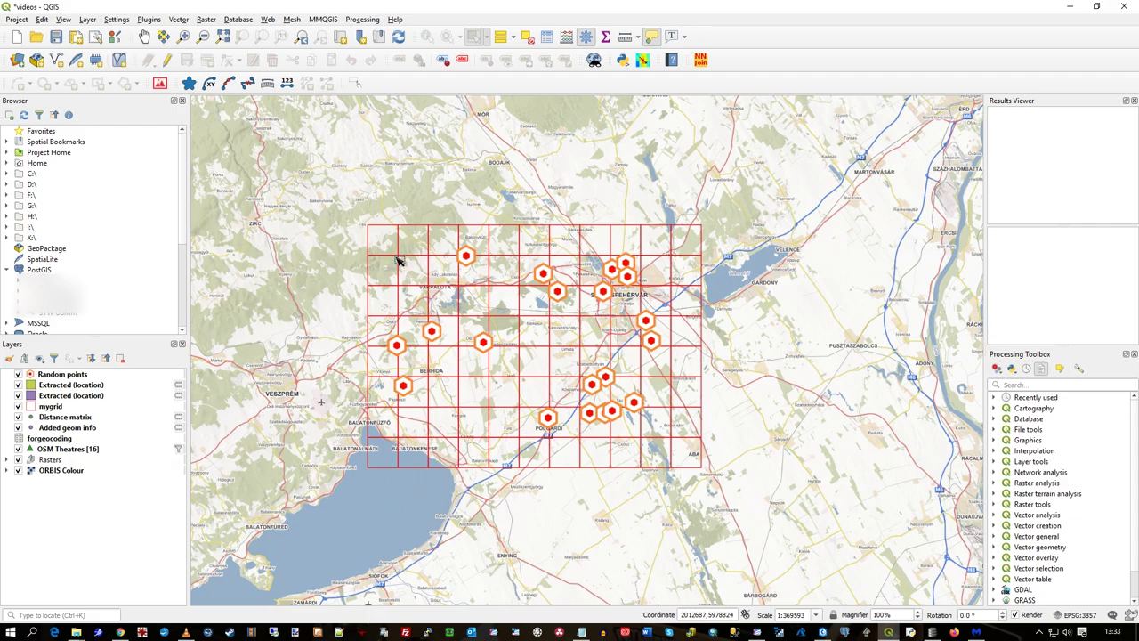
# Select the four points of the Random points layer around Berhida, in the western part of the grid
pyautogui.scroll(-2, 512, 325)
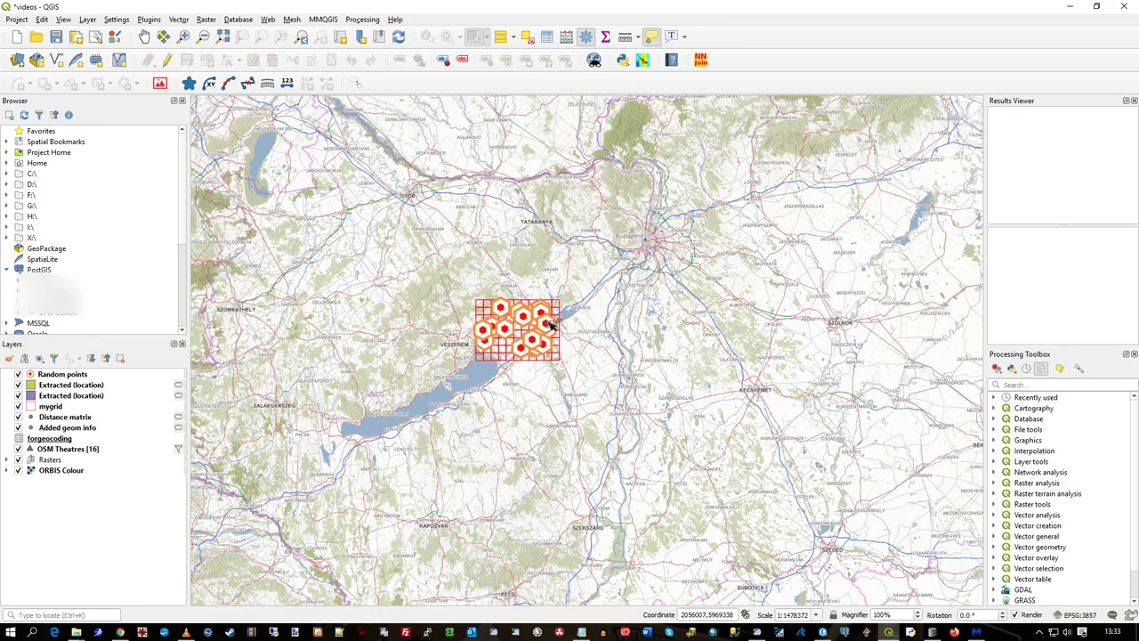
pyautogui.scroll(-1, 550, 325)
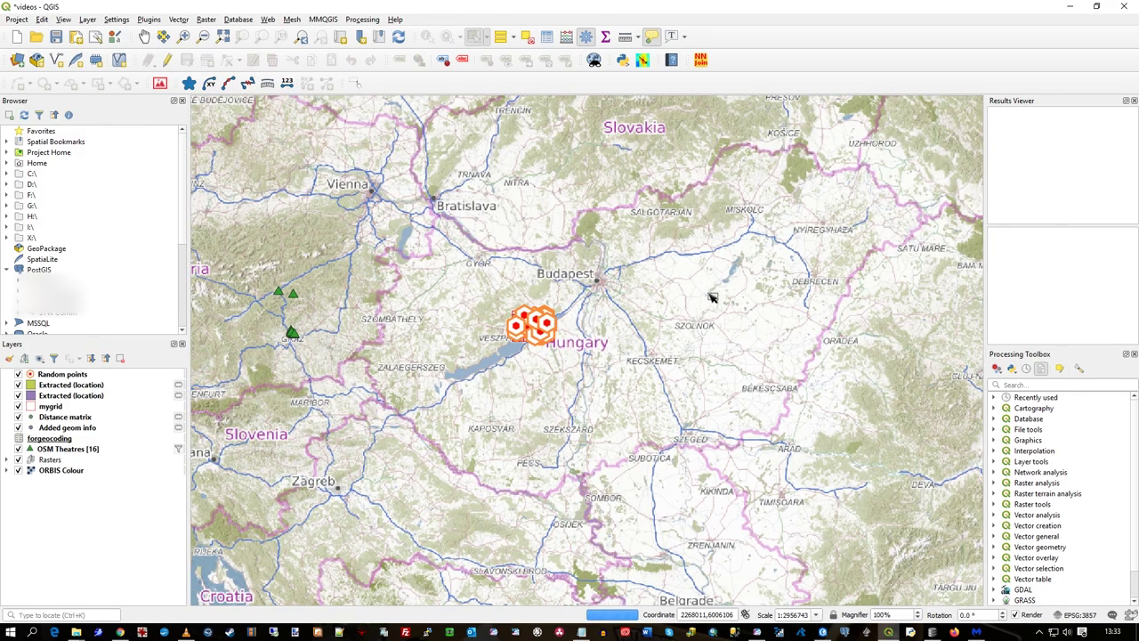
pyautogui.scroll(1, 534, 325)
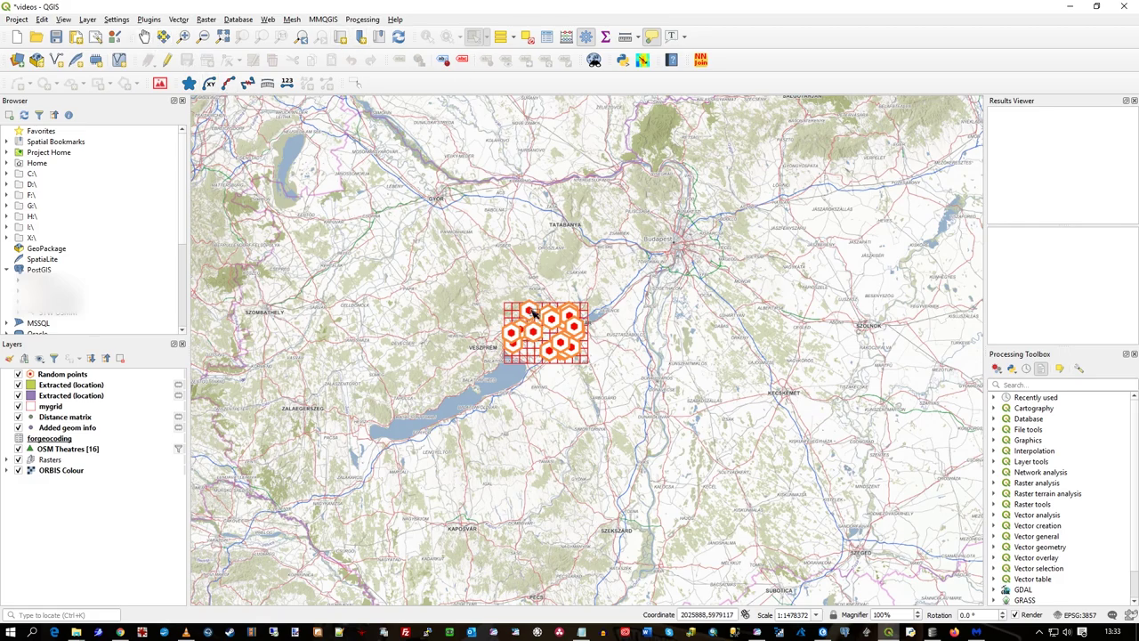
pyautogui.scroll(3, 535, 333)
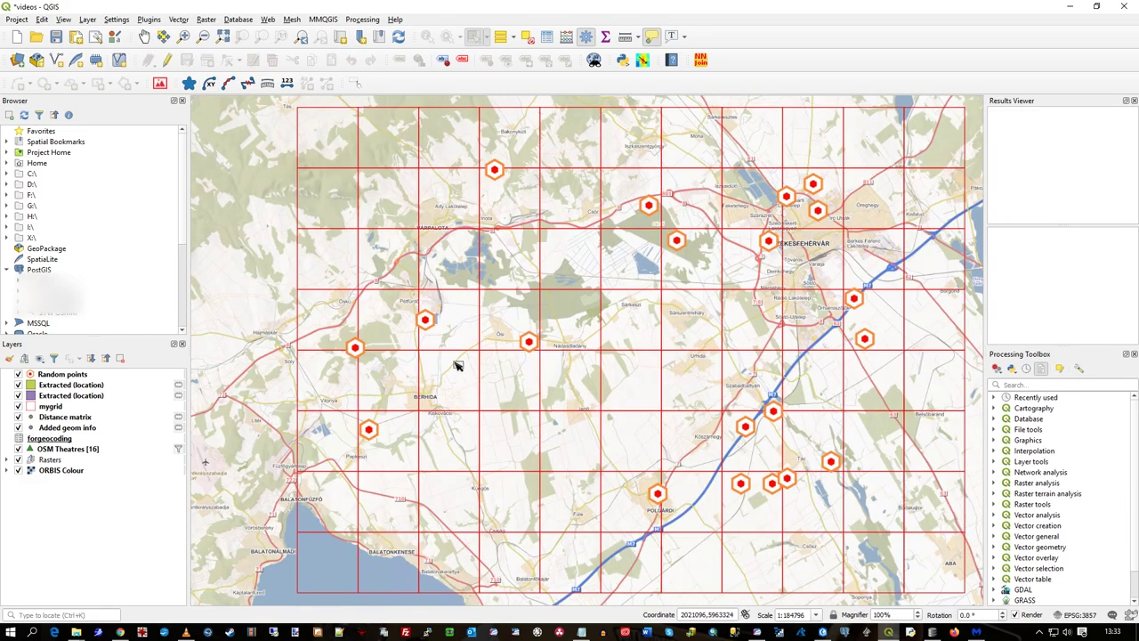
pyautogui.click(145, 37)
pyautogui.moveTo(478, 295); pyautogui.dragTo(623, 233)
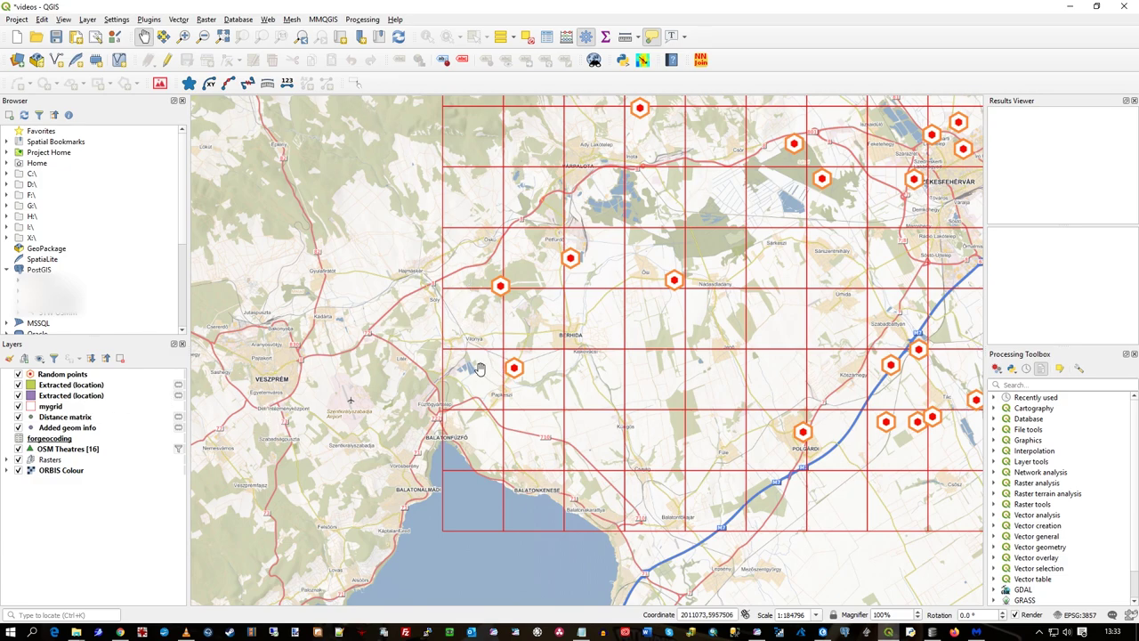
pyautogui.click(69, 376)
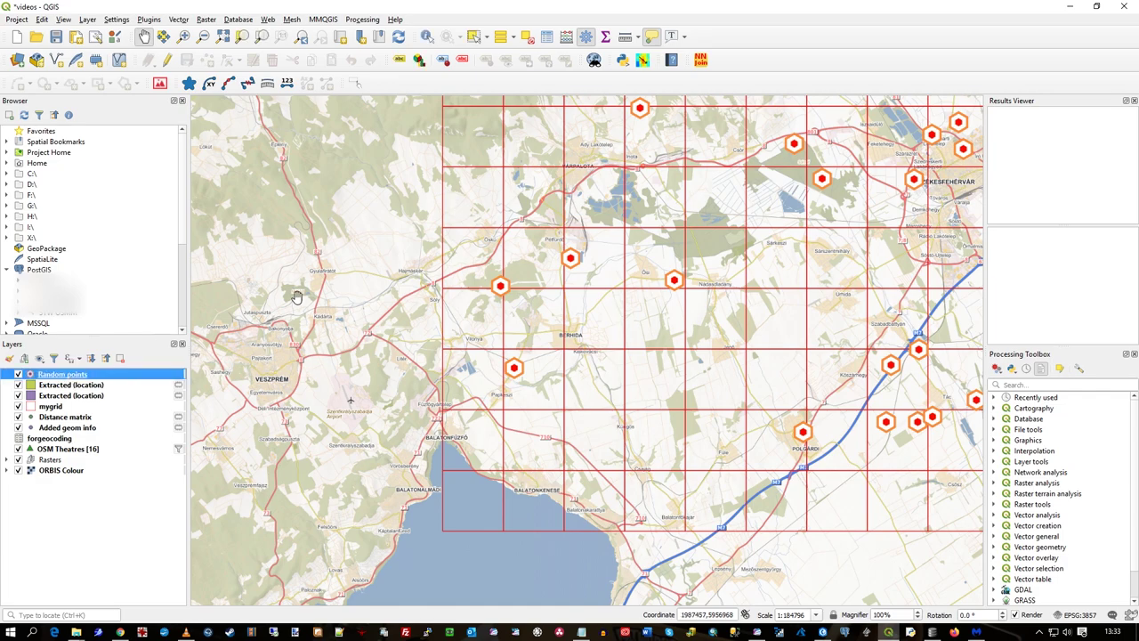
pyautogui.click(490, 45)
pyautogui.click(512, 55)
pyautogui.click(516, 370)
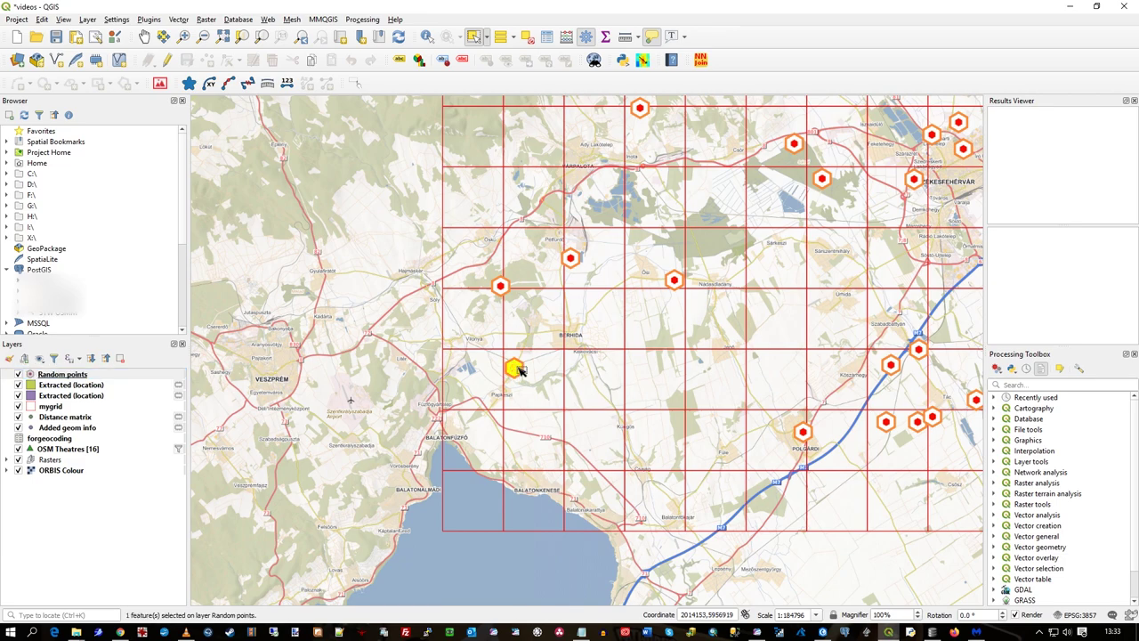
pyautogui.moveTo(451, 229); pyautogui.dragTo(716, 409)
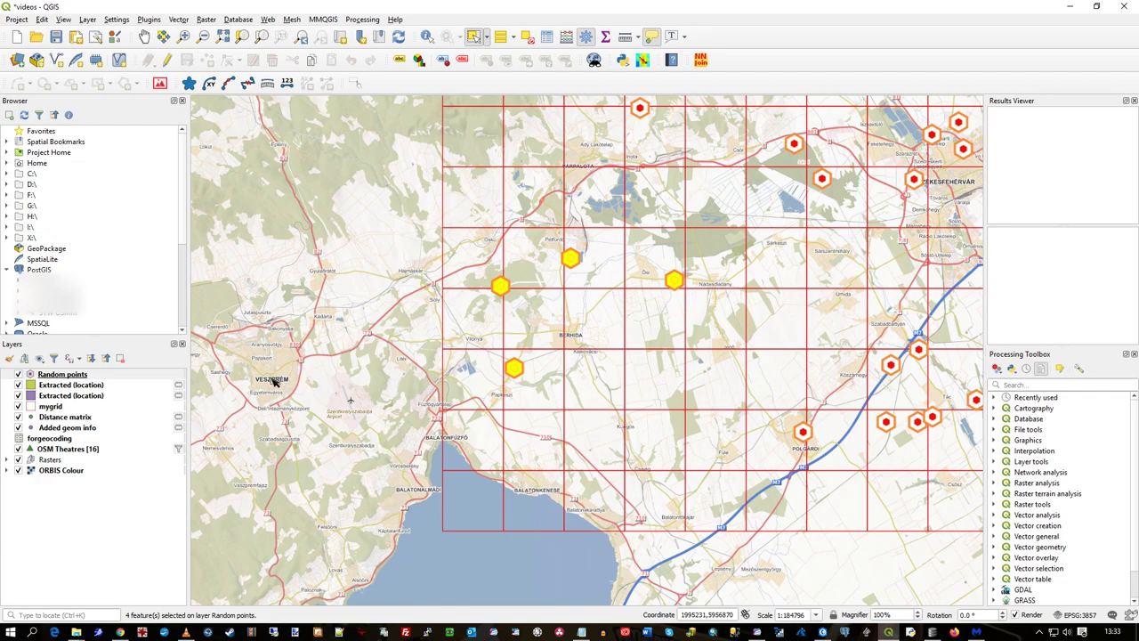
# Set up an export of the selected Random points features to the GeoPackage file C:\Temp\geopackagetutorial\mygeopack
pyautogui.rightClick(80, 377)
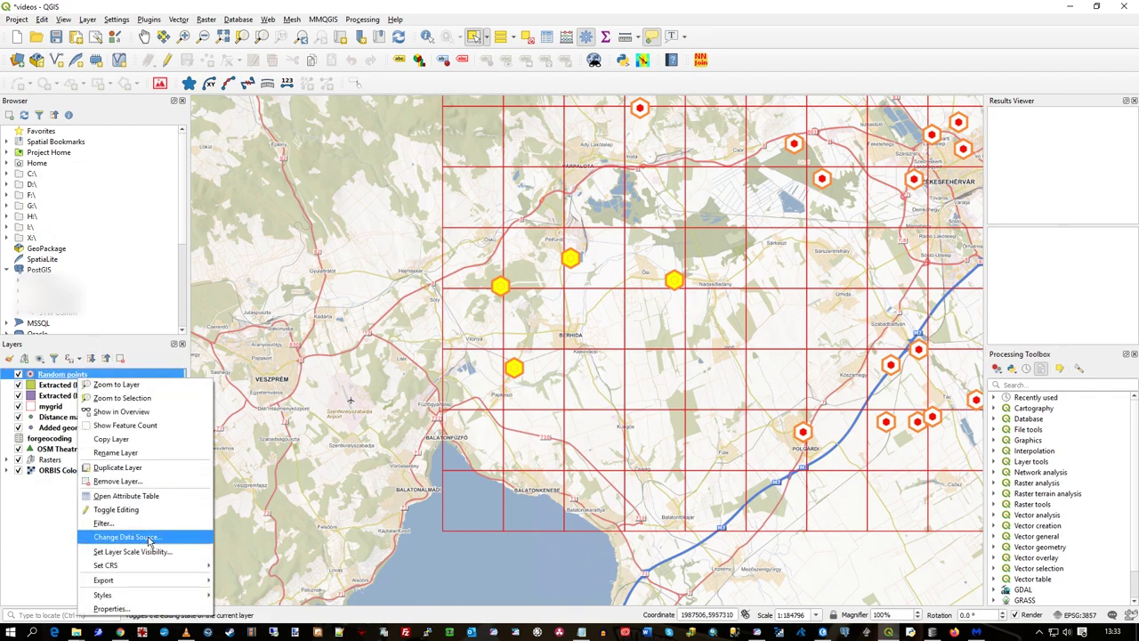
pyautogui.moveTo(151, 580)
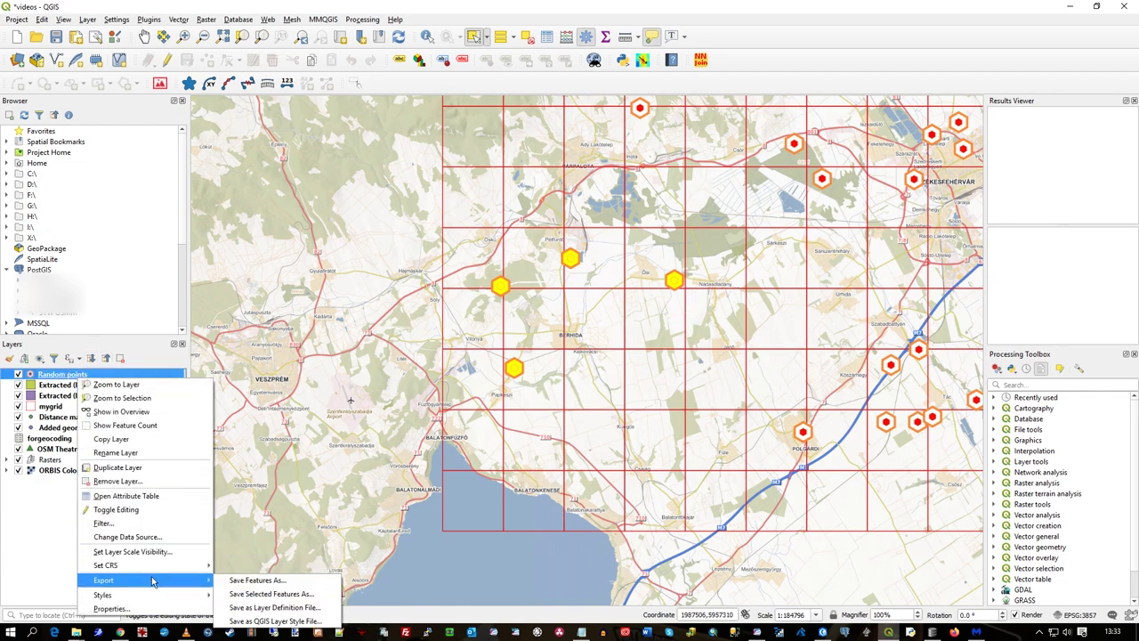
pyautogui.click(326, 594)
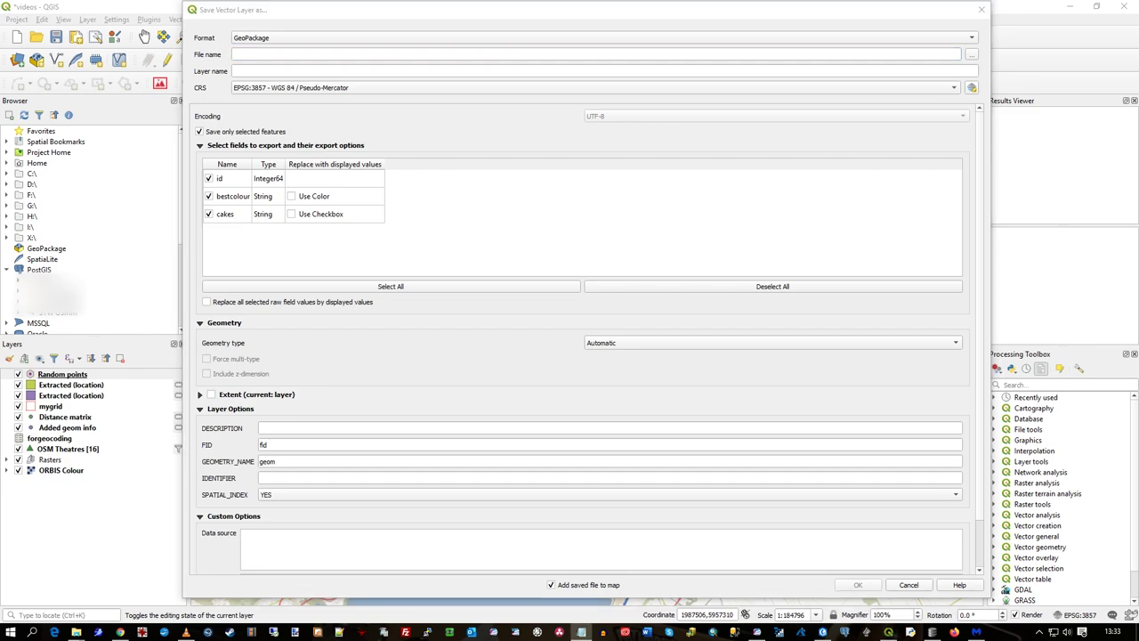
pyautogui.click(280, 52)
pyautogui.write('C:\\Temp\\geopackagetutorial\\mygeopack')
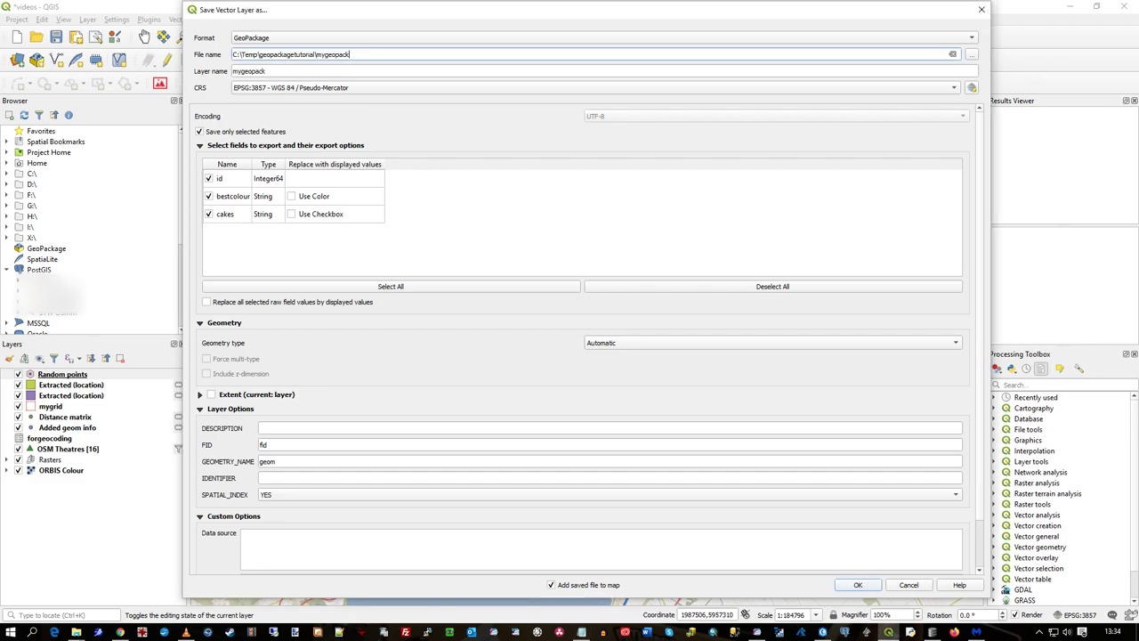
# Check the contents of the destination folder geopackagetutorial in File Explorer
pyautogui.moveTo(78, 633)
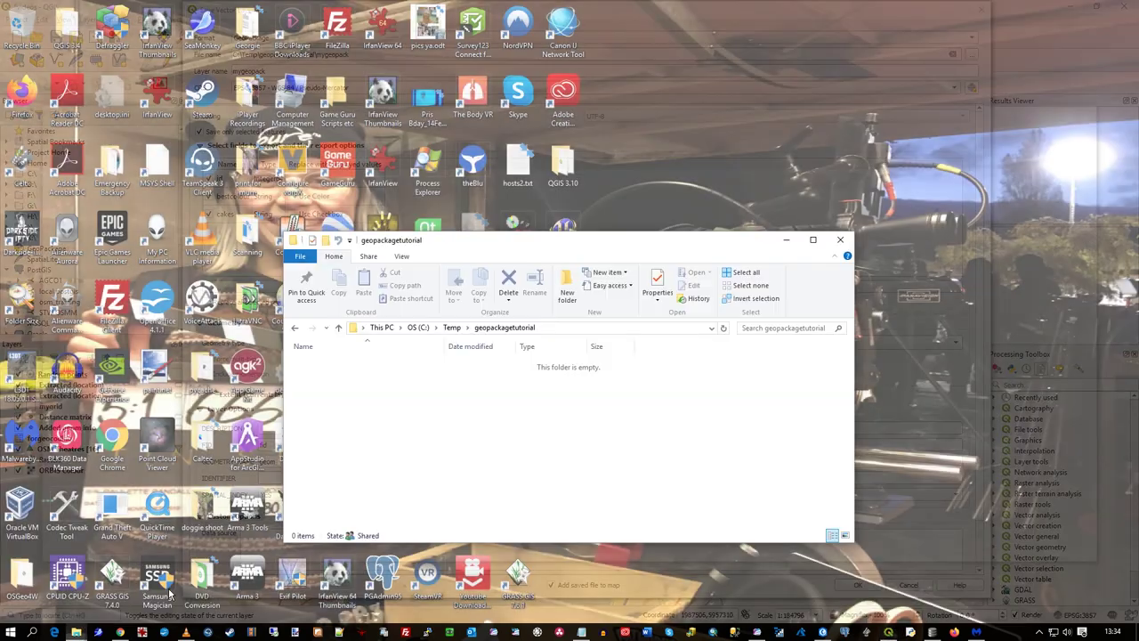
pyautogui.click(191, 583)
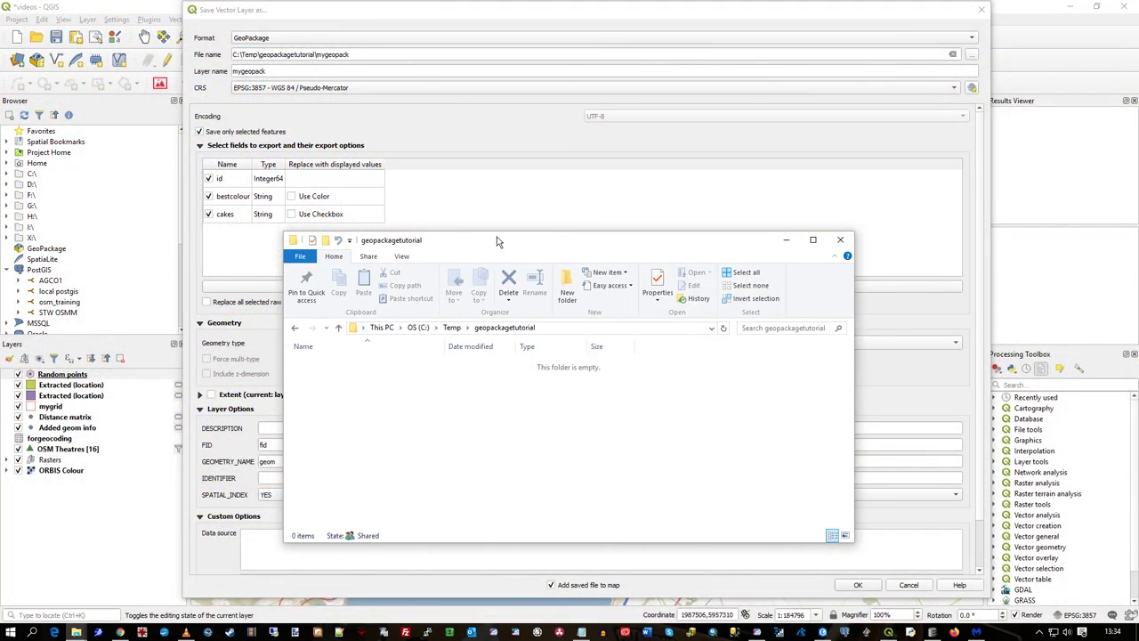
pyautogui.moveTo(496, 248); pyautogui.dragTo(451, 205)
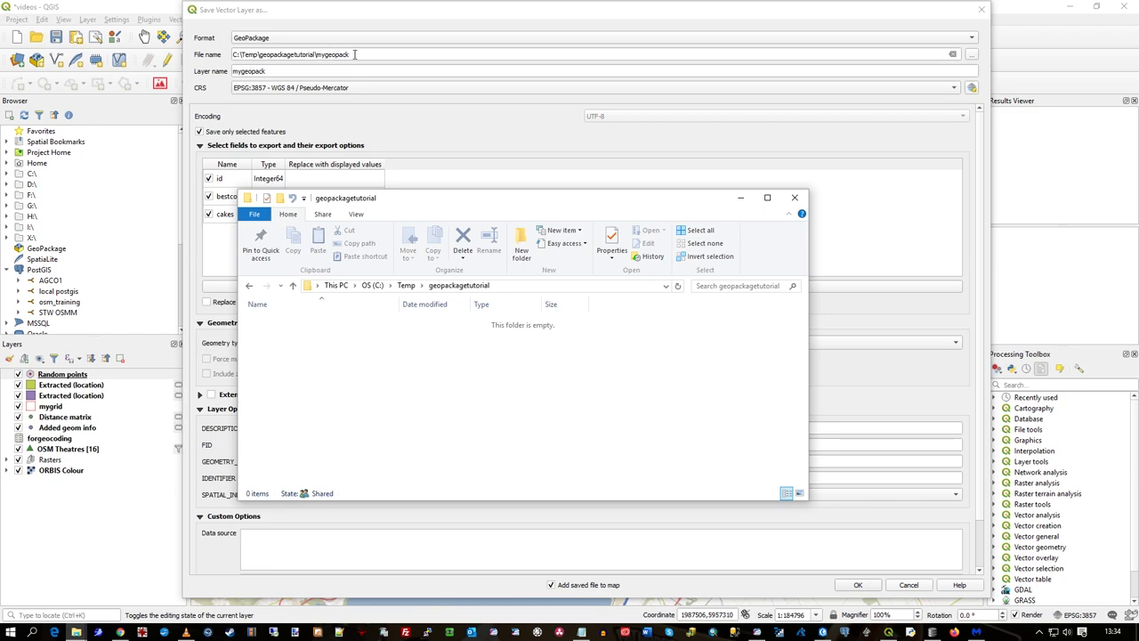
# Set the layer name of the GeoPackage export to mypoints and review the remaining export options
pyautogui.click(277, 74)
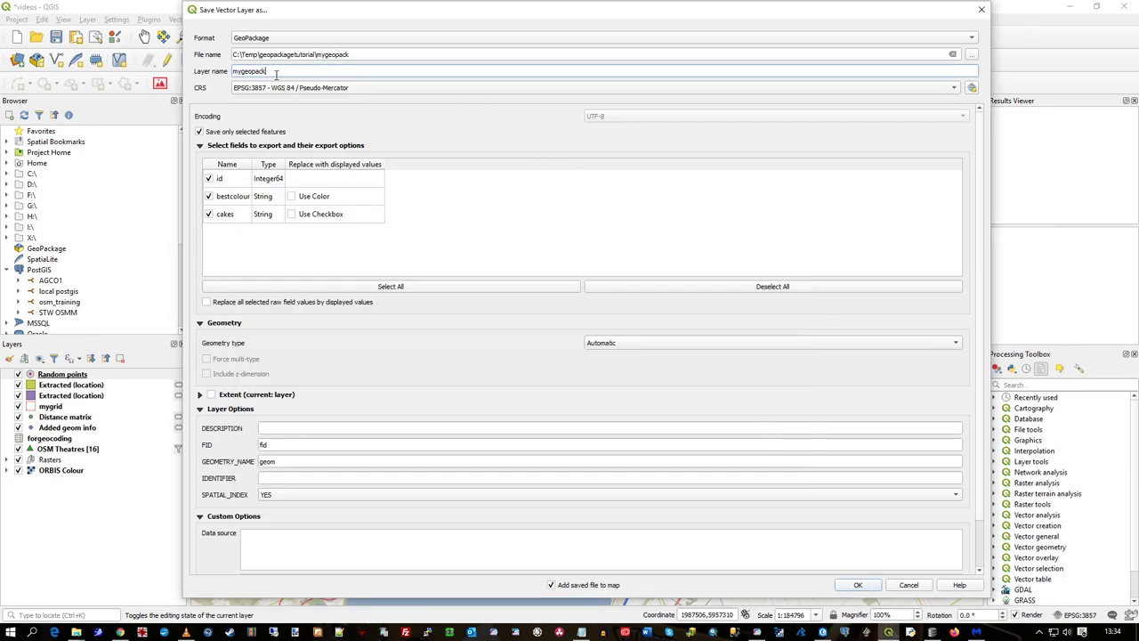
pyautogui.moveTo(244, 70); pyautogui.dragTo(231, 72)
pyautogui.write('mypoint')
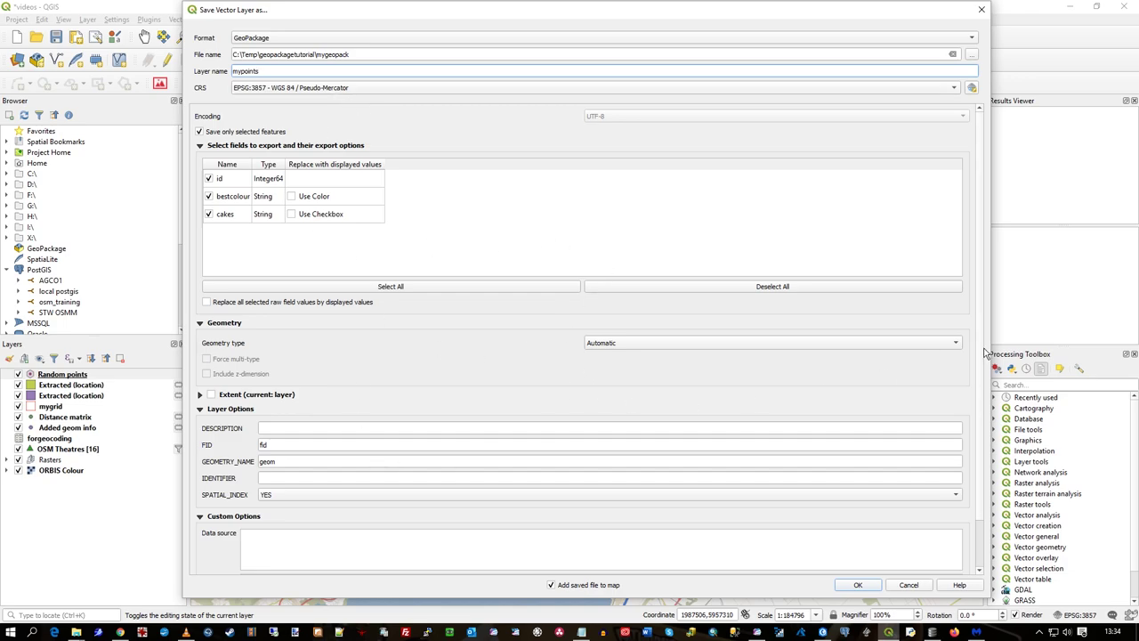
pyautogui.scroll(-2, 985, 354)
pyautogui.scroll(2, 987, 320)
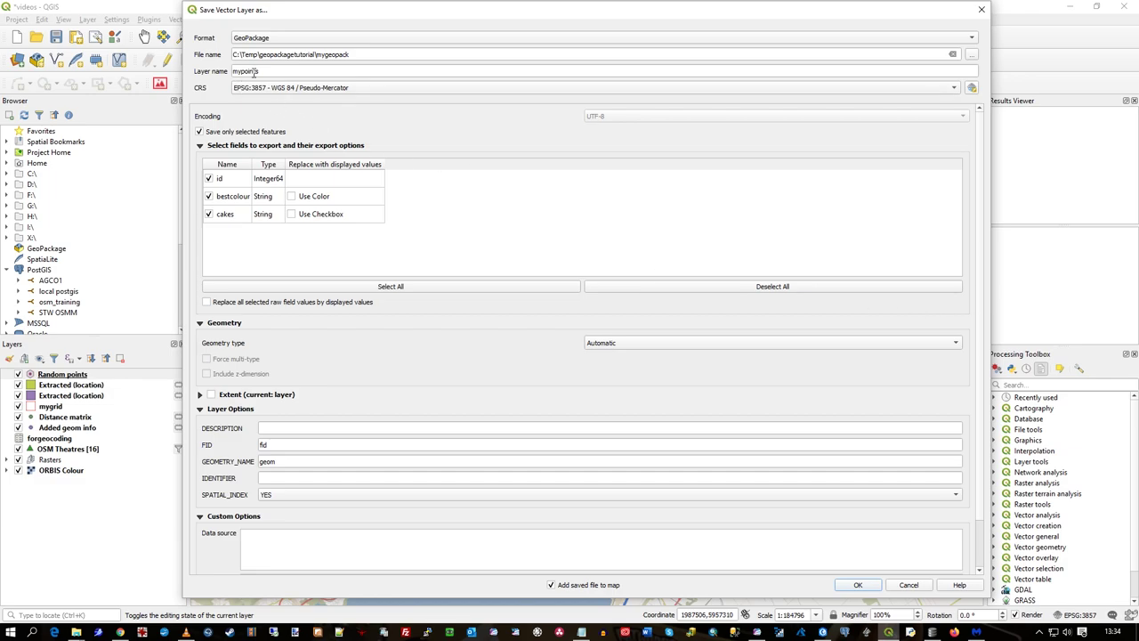
# Run the export with the saved file added to the map, and hide the original Random points layer
pyautogui.moveTo(284, 19)
pyautogui.mouseDown()
pyautogui.moveTo(436, 74)
pyautogui.moveTo(693, 287)
pyautogui.moveTo(683, 343)
pyautogui.moveTo(552, 378)
pyautogui.moveTo(649, 298)
pyautogui.moveTo(453, 126)
pyautogui.moveTo(288, 37)
pyautogui.mouseUp()
pyautogui.click(340, 85)
pyautogui.moveTo(546, 44); pyautogui.dragTo(538, 30)
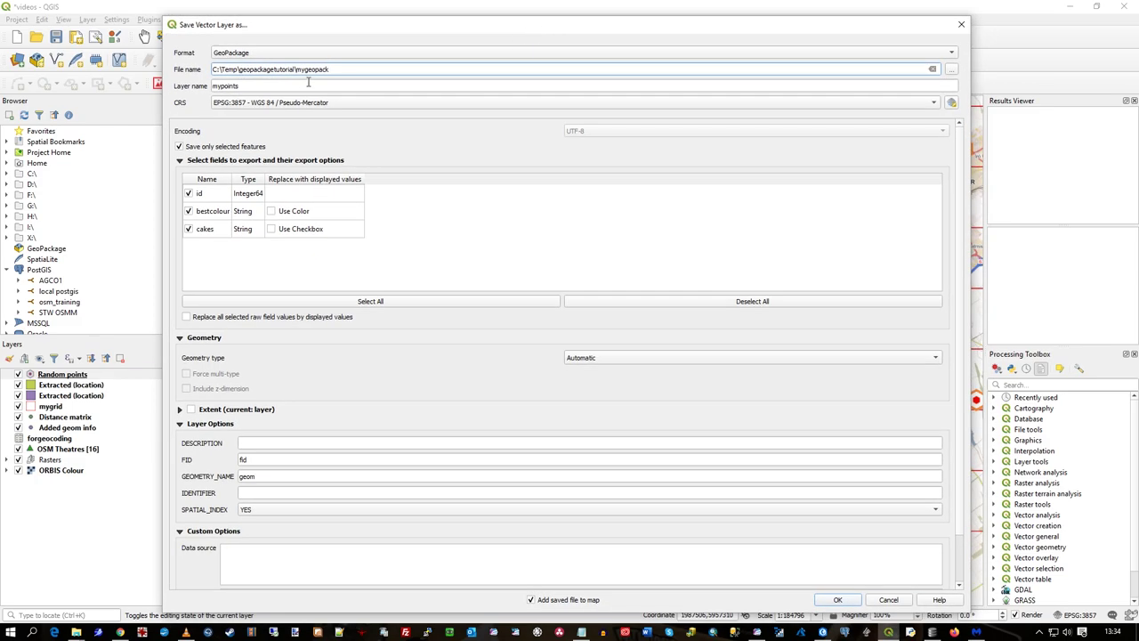
pyautogui.click(840, 599)
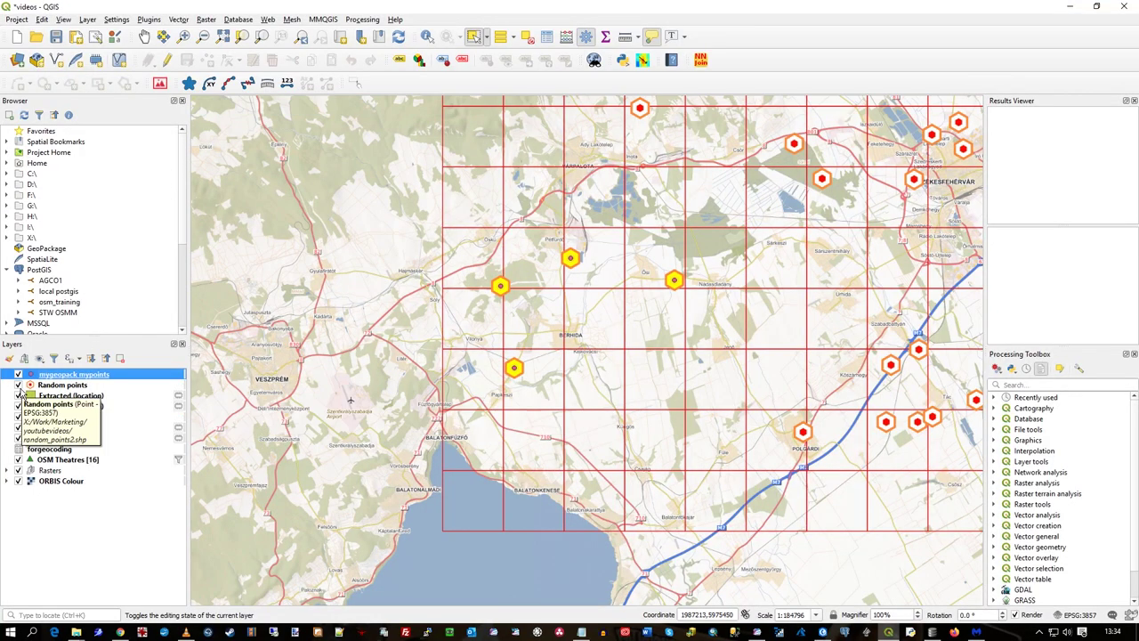
pyautogui.click(18, 386)
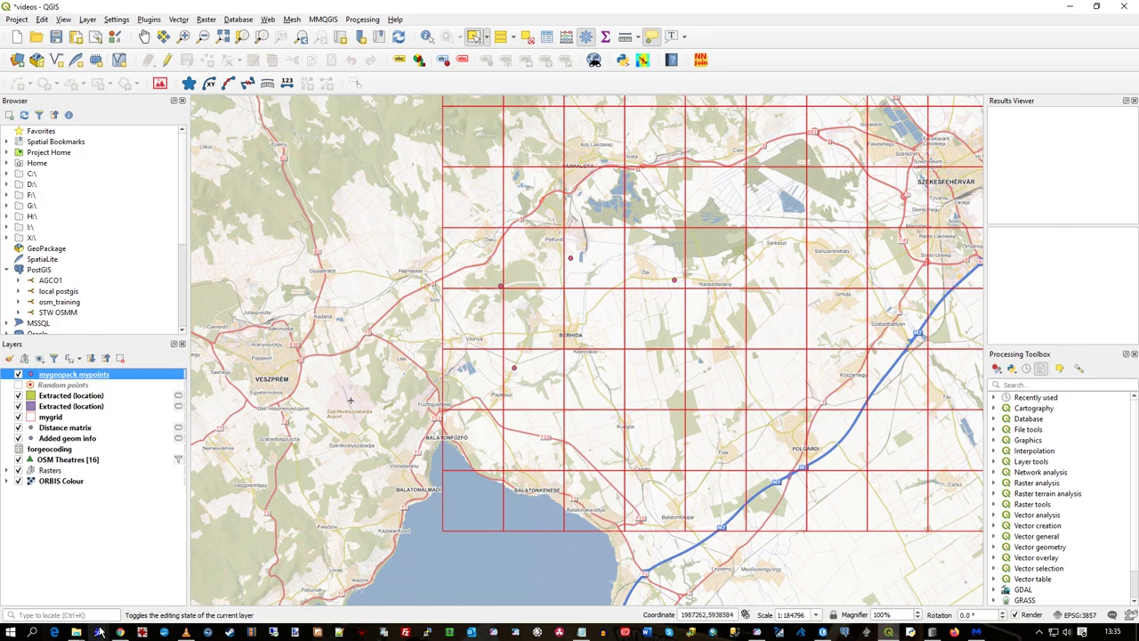
# Inspect the mygeopack files in the geopackagetutorial folder in File Explorer, return to QGIS and check the new layer's source path
pyautogui.moveTo(81, 634)
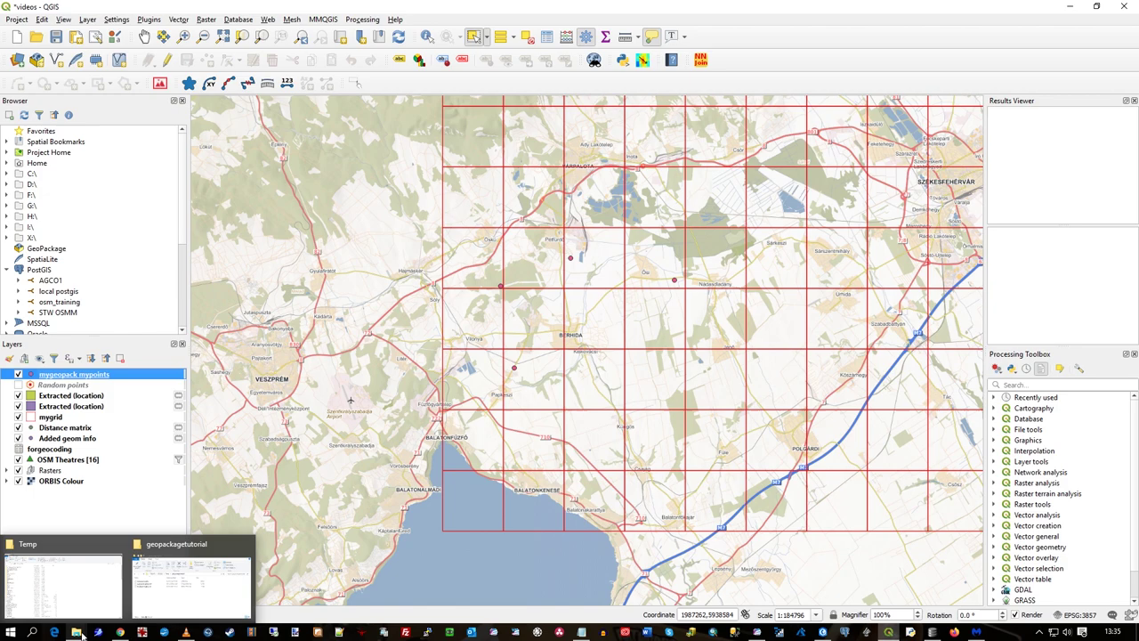
pyautogui.click(192, 587)
pyautogui.click(307, 323)
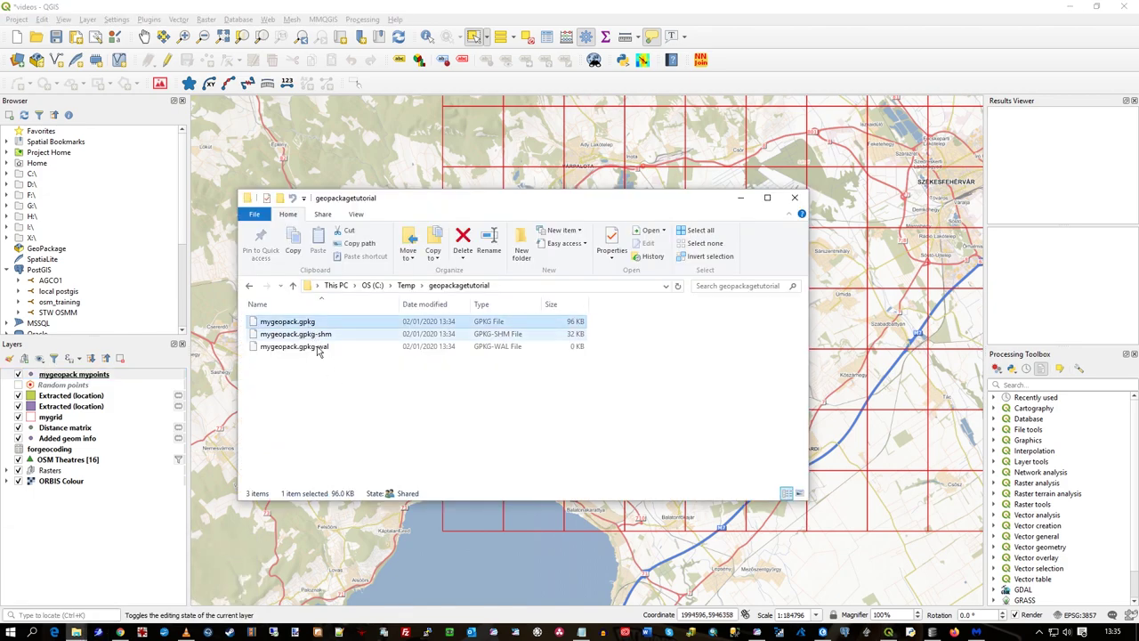
pyautogui.click(325, 337)
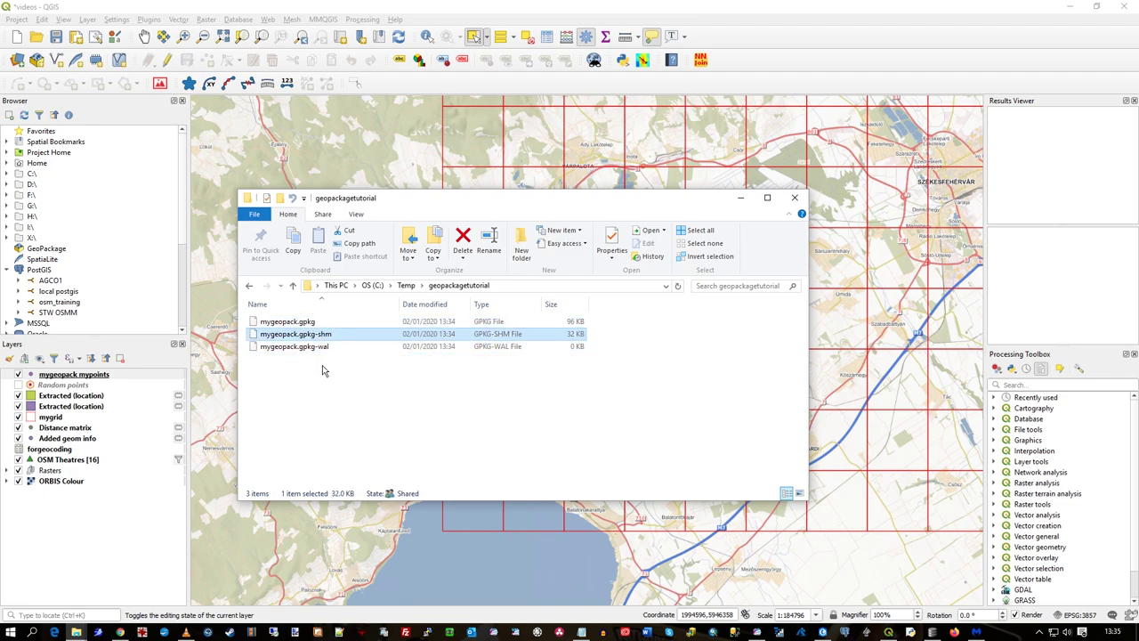
pyautogui.click(325, 372)
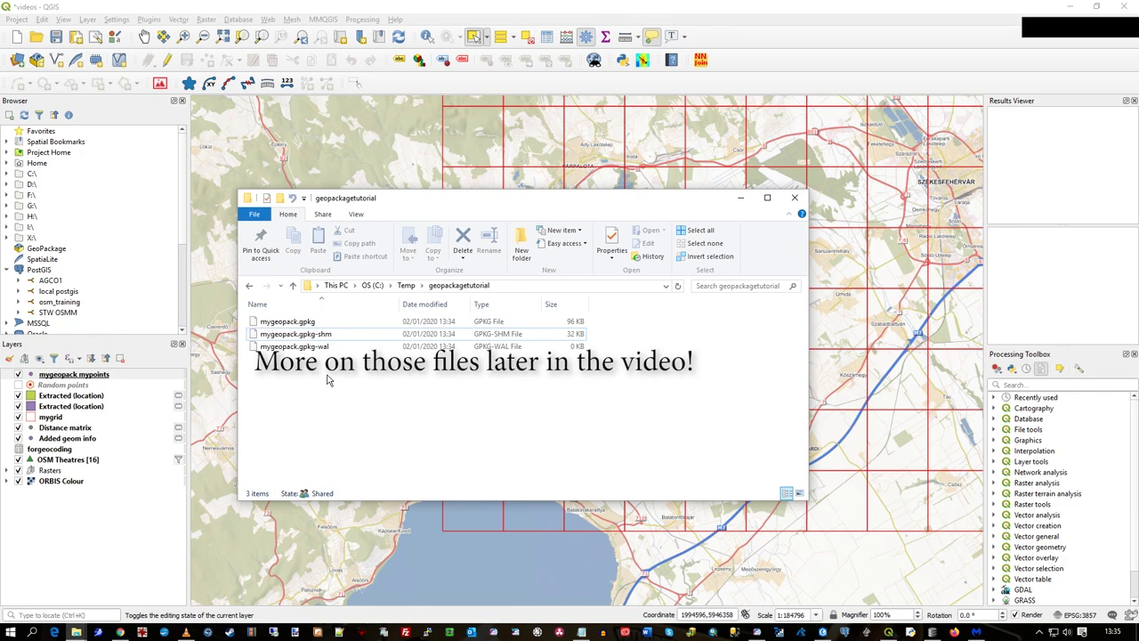
pyautogui.moveTo(239, 193); pyautogui.dragTo(345, 304)
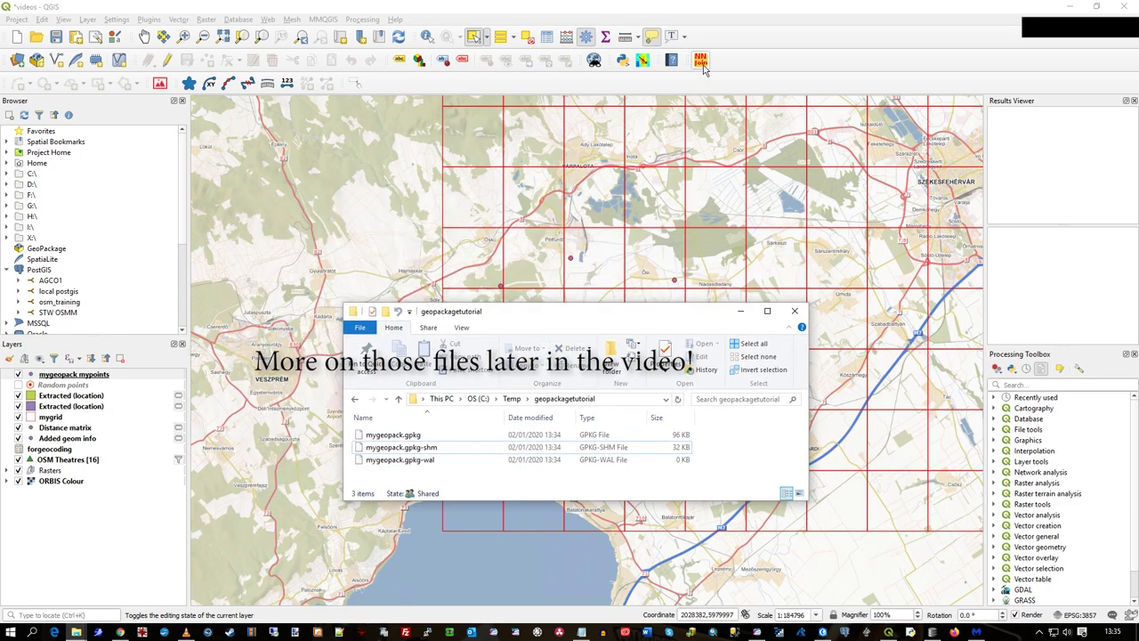
pyautogui.click(699, 17)
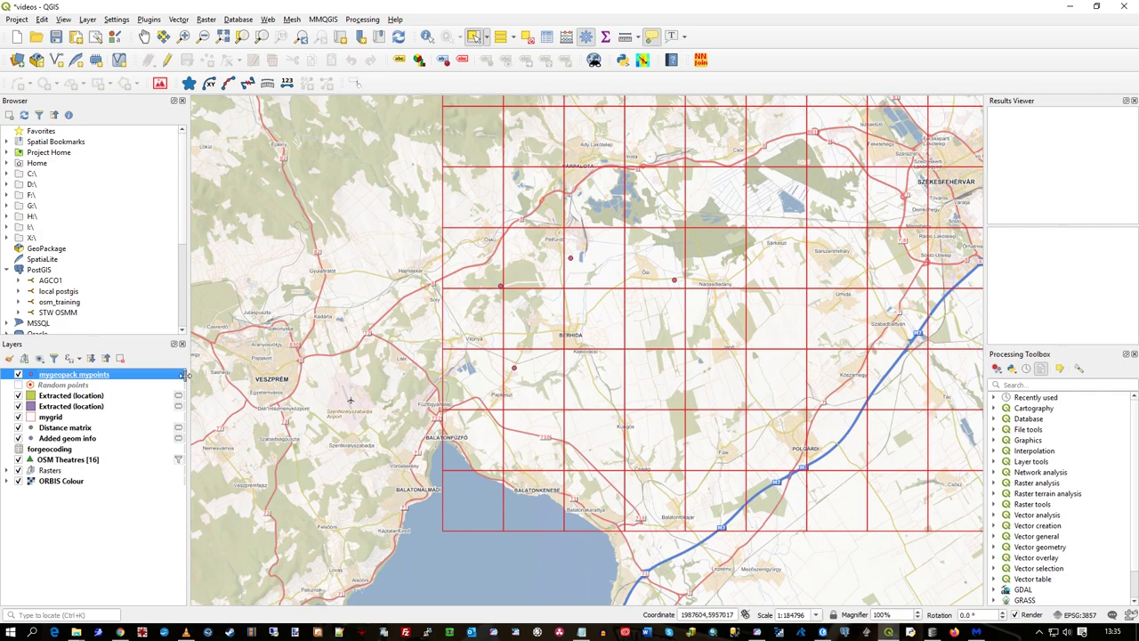
pyautogui.moveTo(121, 375)
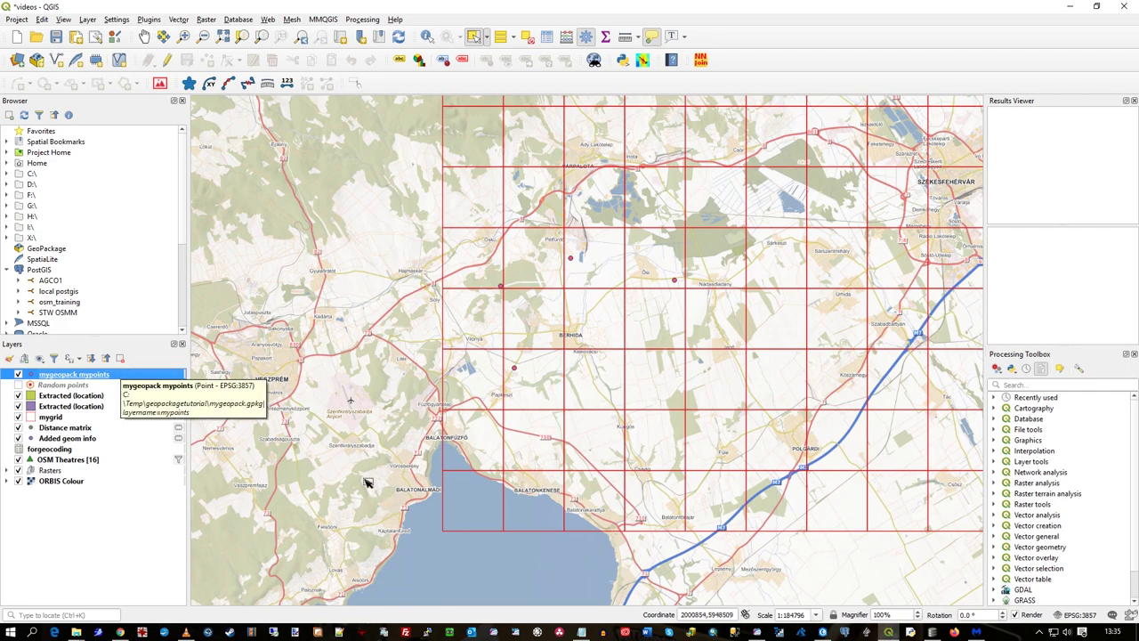
# Switch to MapInfo Pro and start opening a table from the folder C:\Temp\geopackagetutorial
pyautogui.moveTo(758, 632)
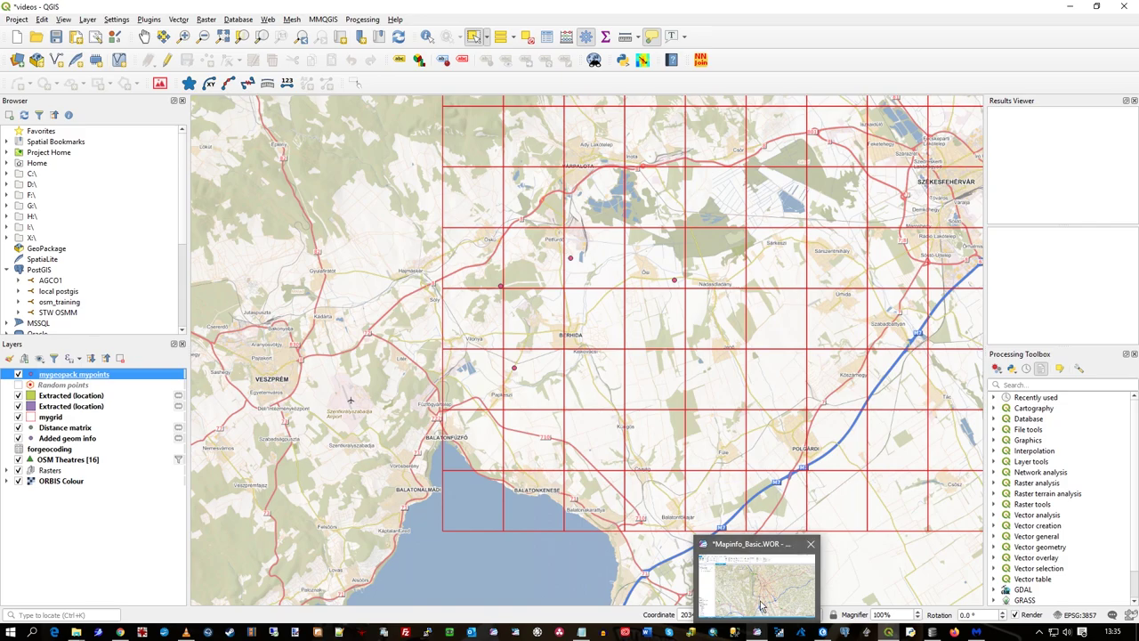
pyautogui.click(761, 606)
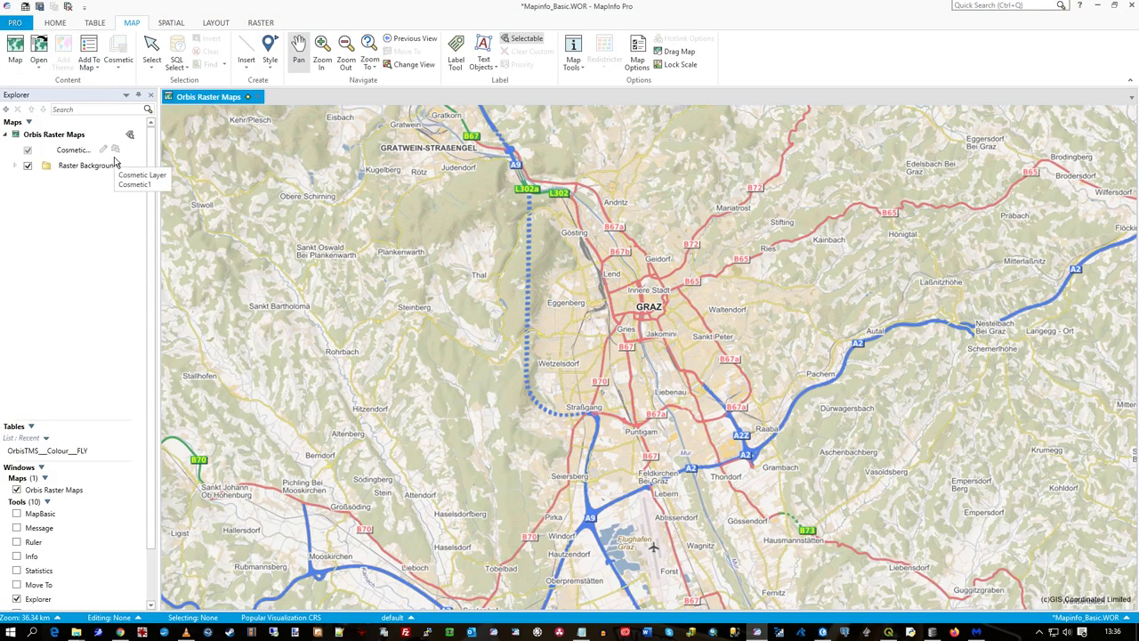
pyautogui.click(39, 64)
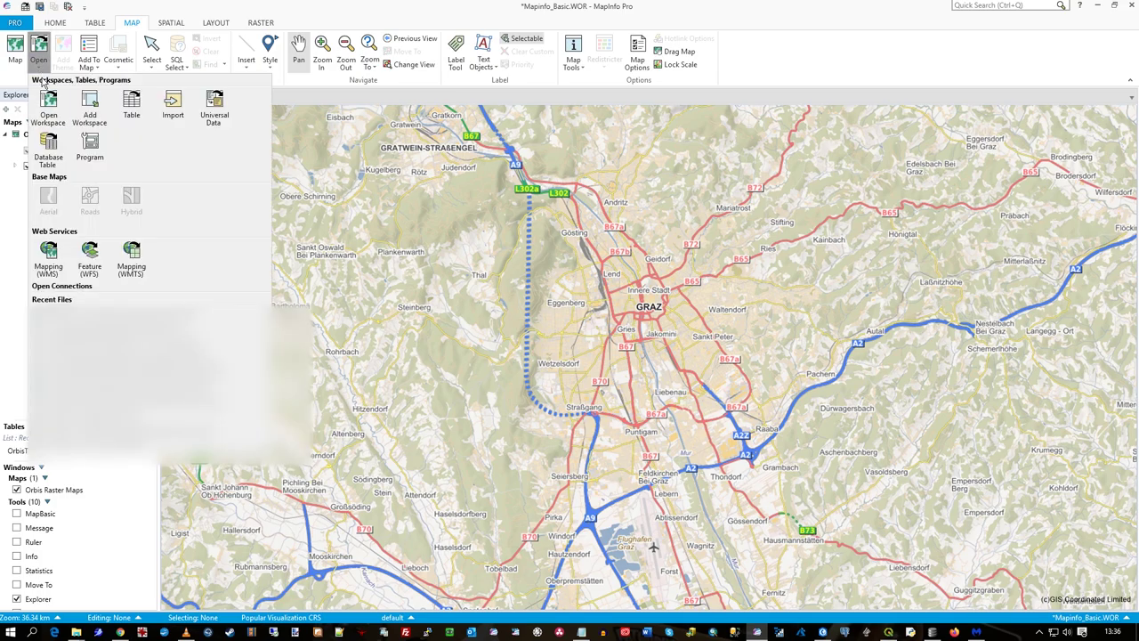
pyautogui.click(131, 105)
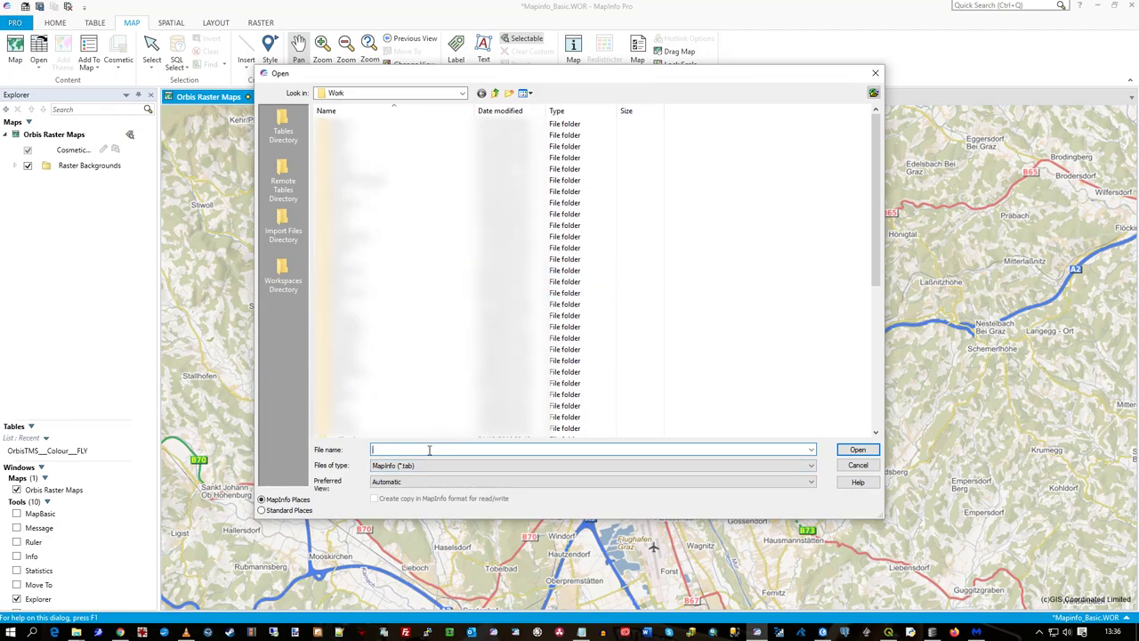
pyautogui.write('C:\\Temp\\geopackagetutorial\\mygeopack')
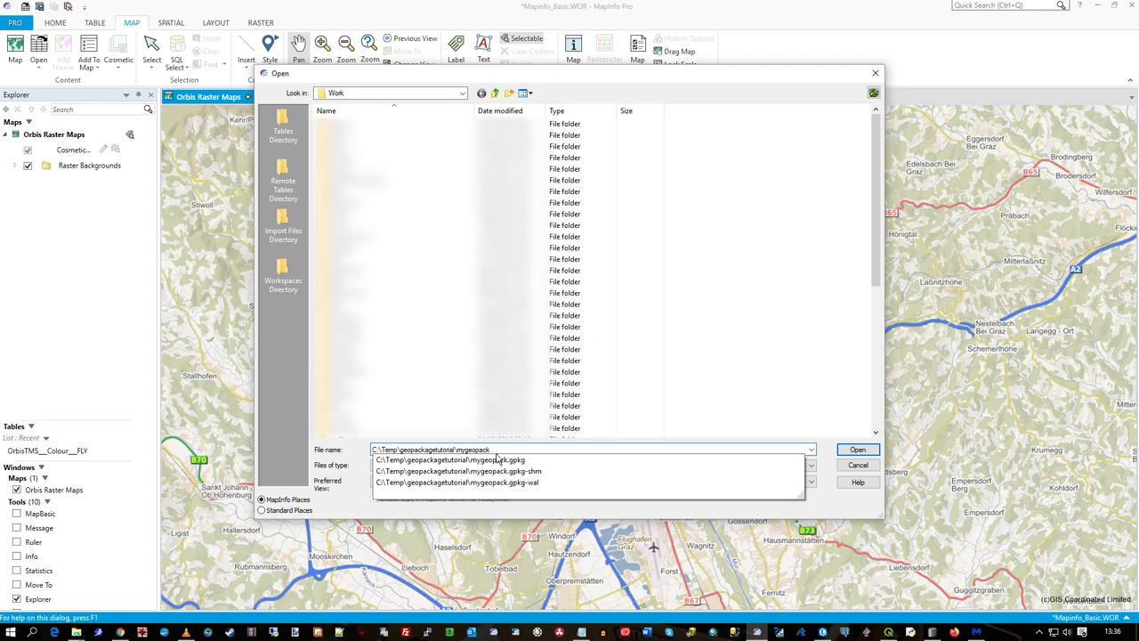
pyautogui.moveTo(489, 451); pyautogui.dragTo(458, 450)
pyautogui.press('Delete')
pyautogui.press('Return')
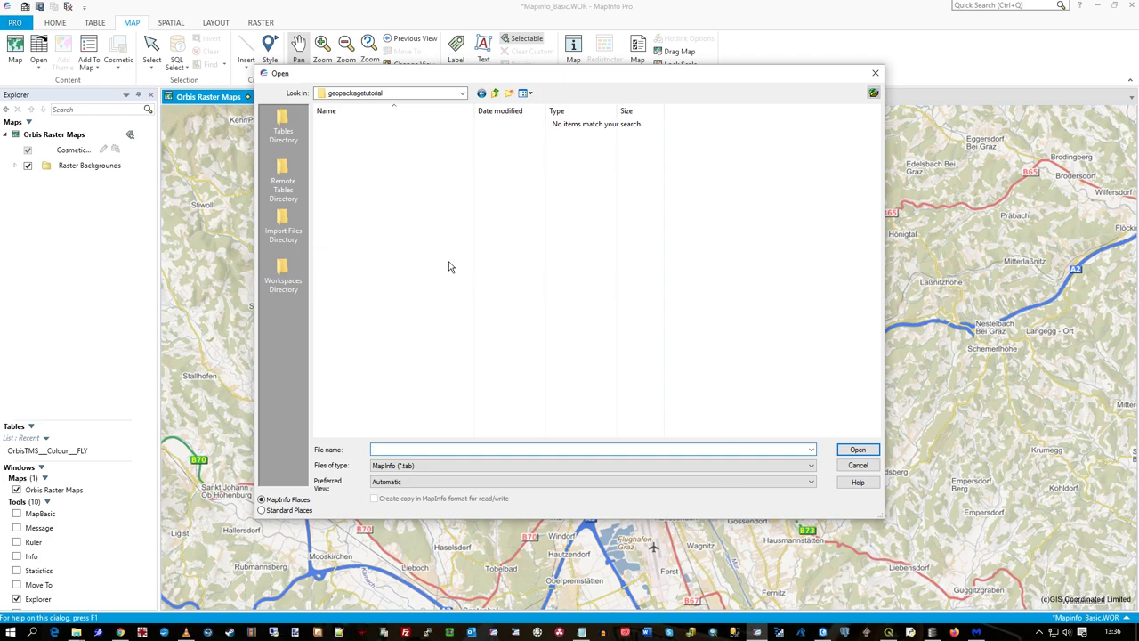
# Filter the files by GeoPackage (*.gpkg) and open mygeopack.gpkg with Current Mapper as the preferred view
pyautogui.click(395, 466)
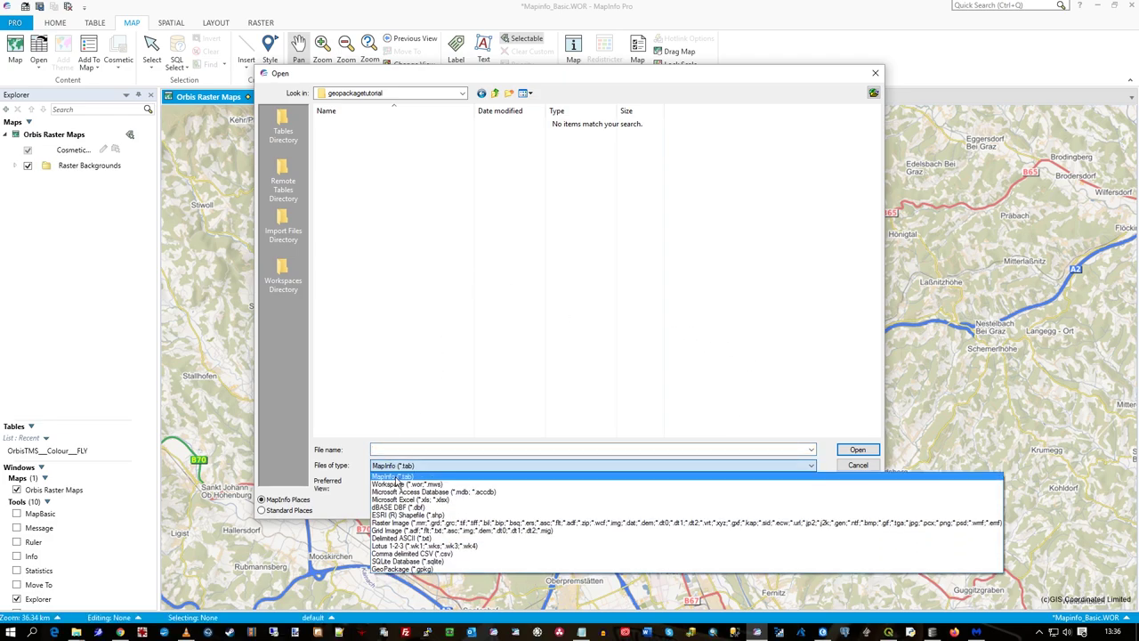
pyautogui.click(440, 569)
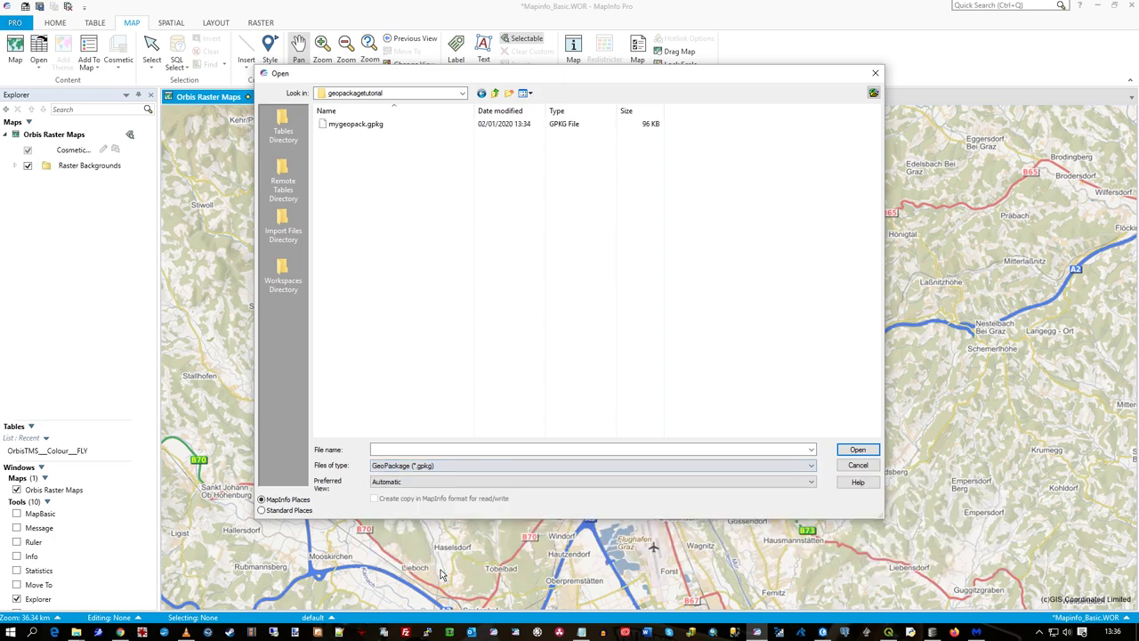
pyautogui.click(359, 127)
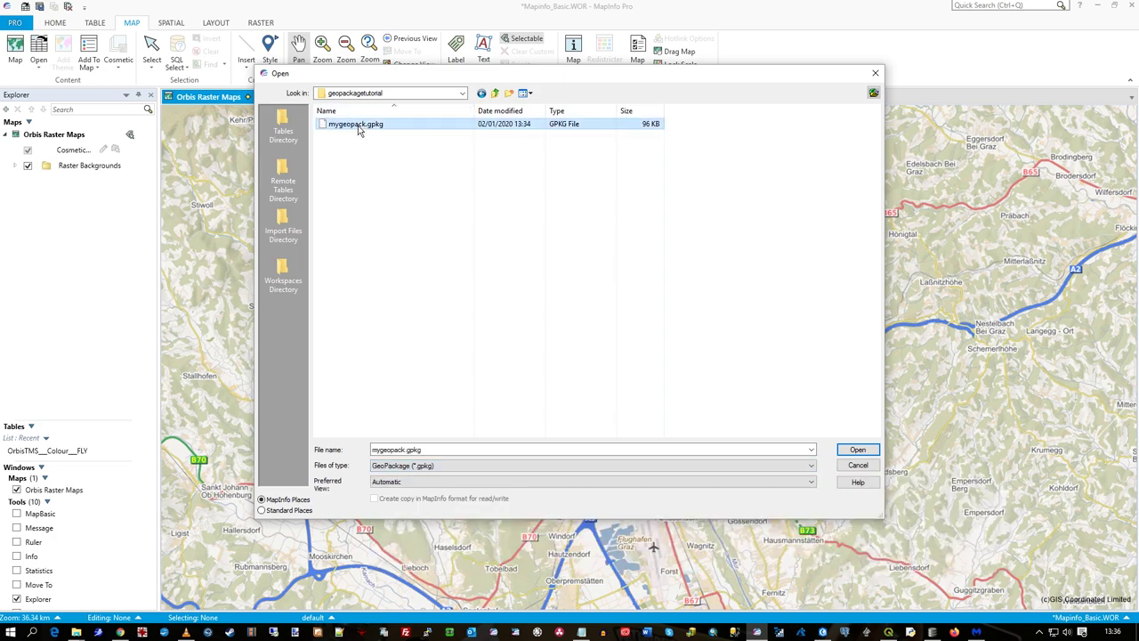
pyautogui.click(424, 482)
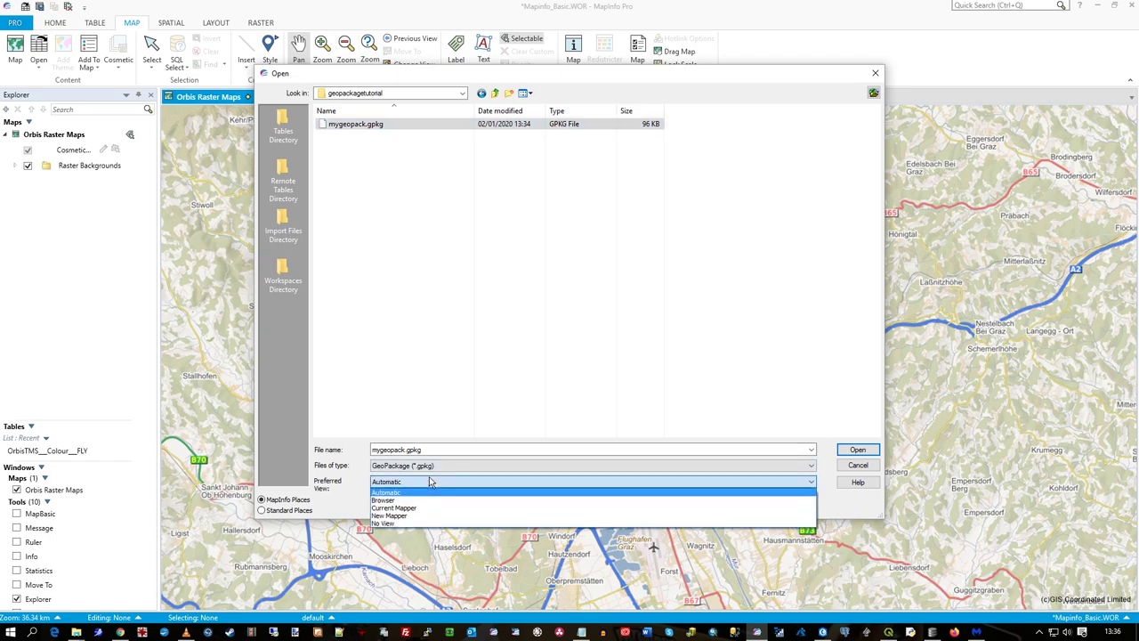
pyautogui.click(421, 509)
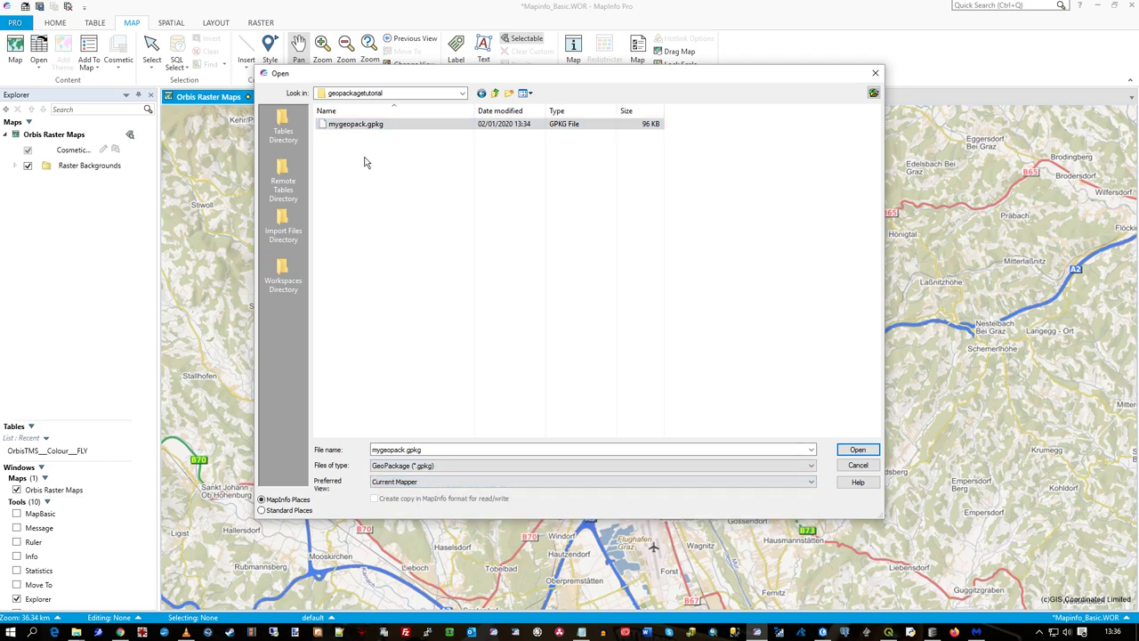
pyautogui.click(857, 451)
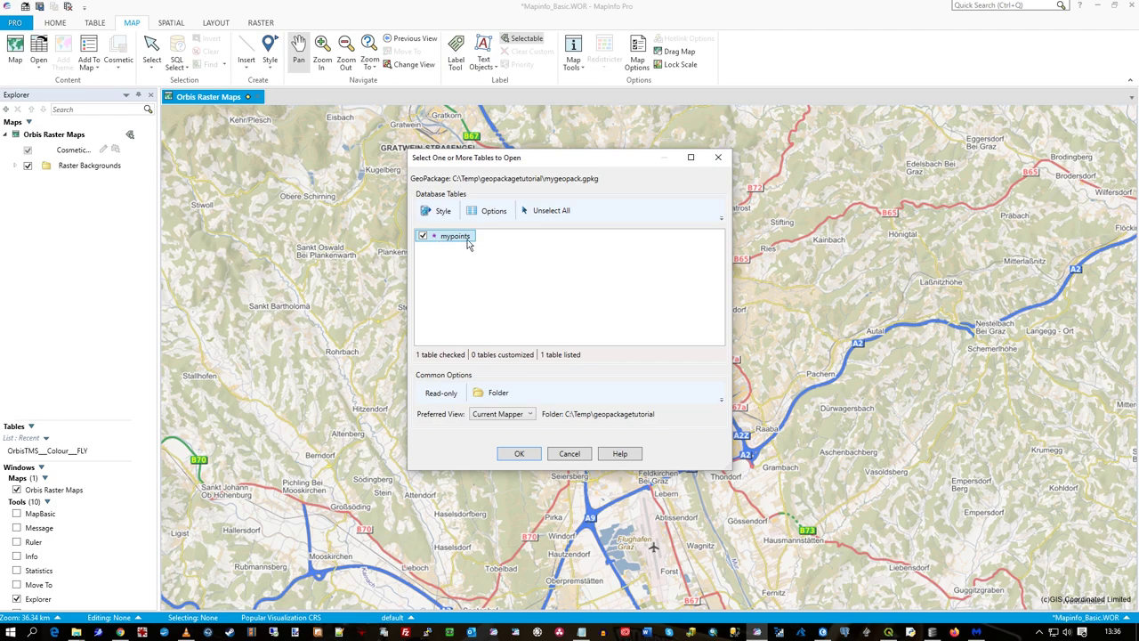
# Review the TAB file location and object style options for the mypoints table, and open it with the defaults kept
pyautogui.click(494, 211)
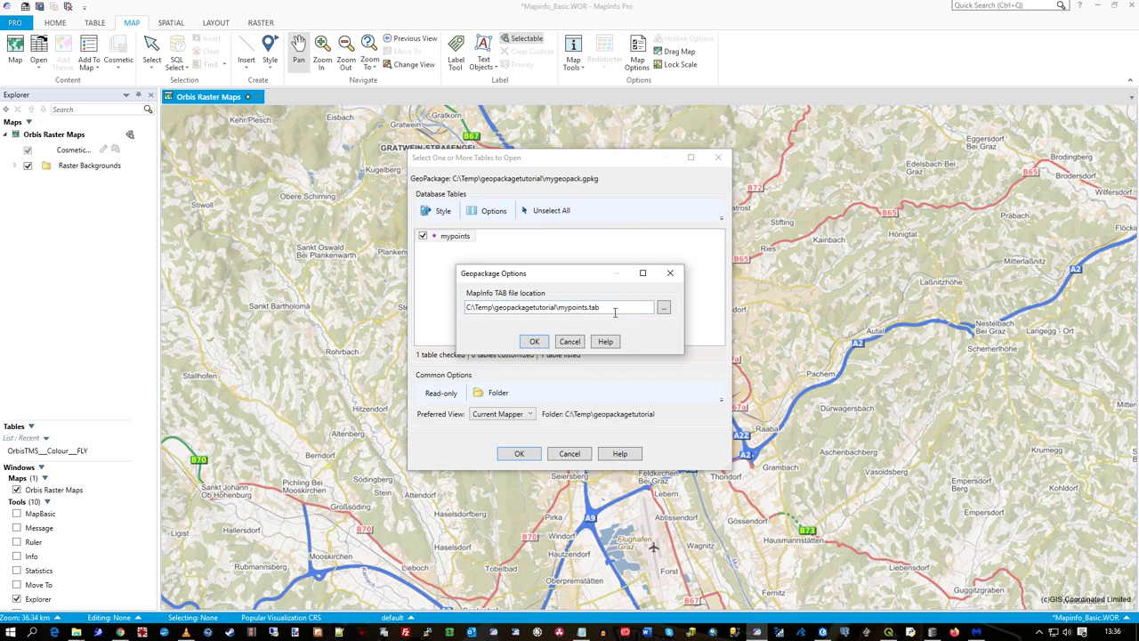
pyautogui.click(574, 346)
pyautogui.click(445, 214)
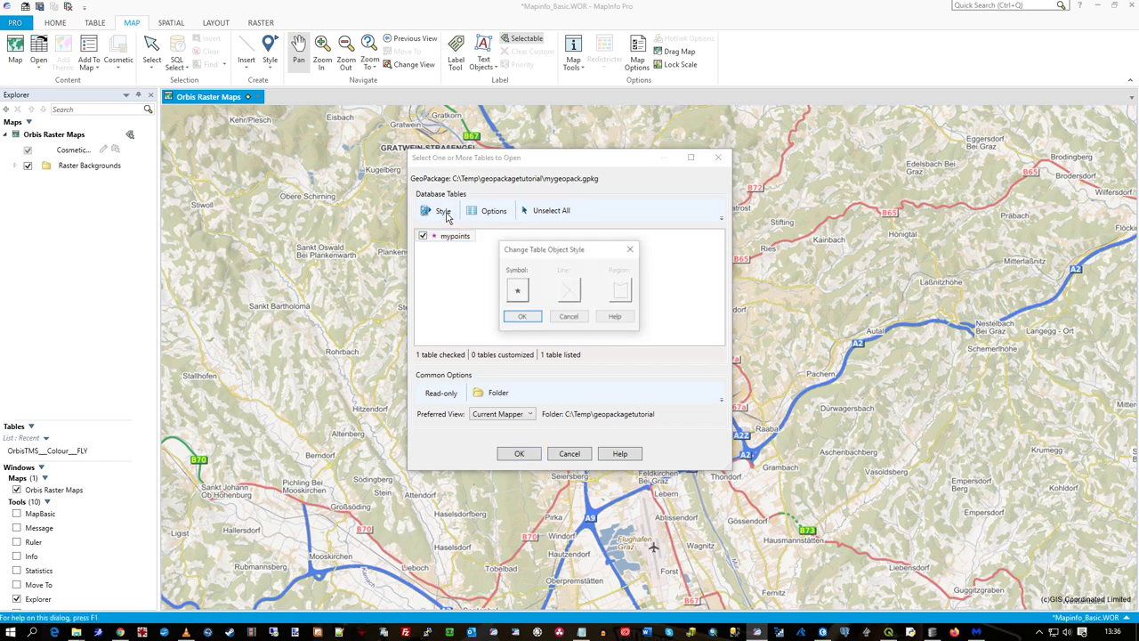
pyautogui.click(569, 316)
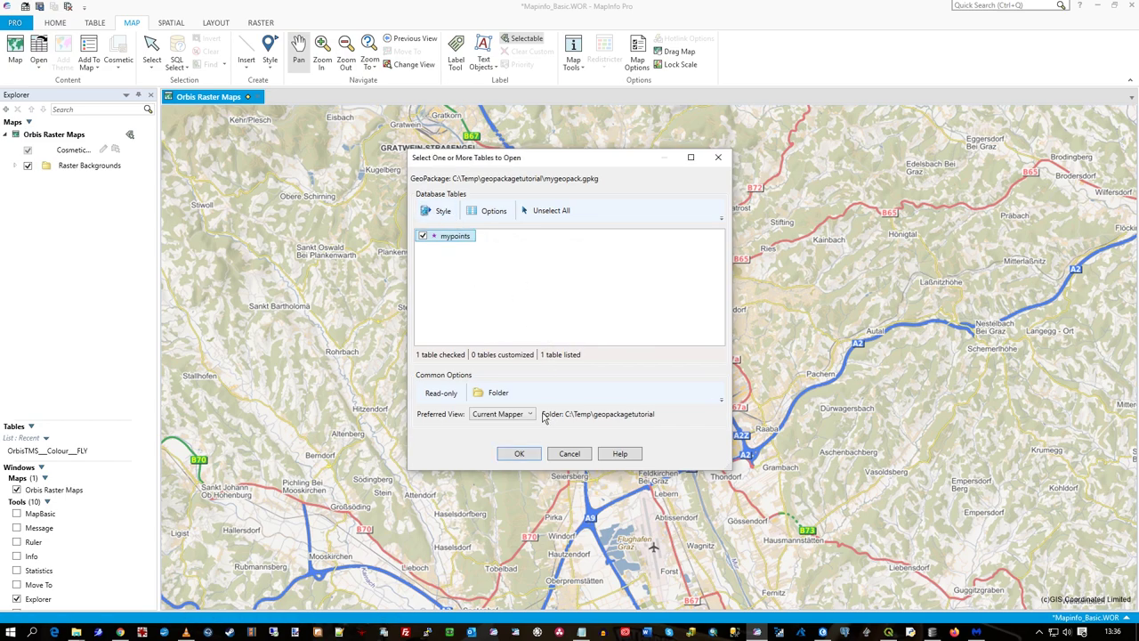
pyautogui.click(521, 455)
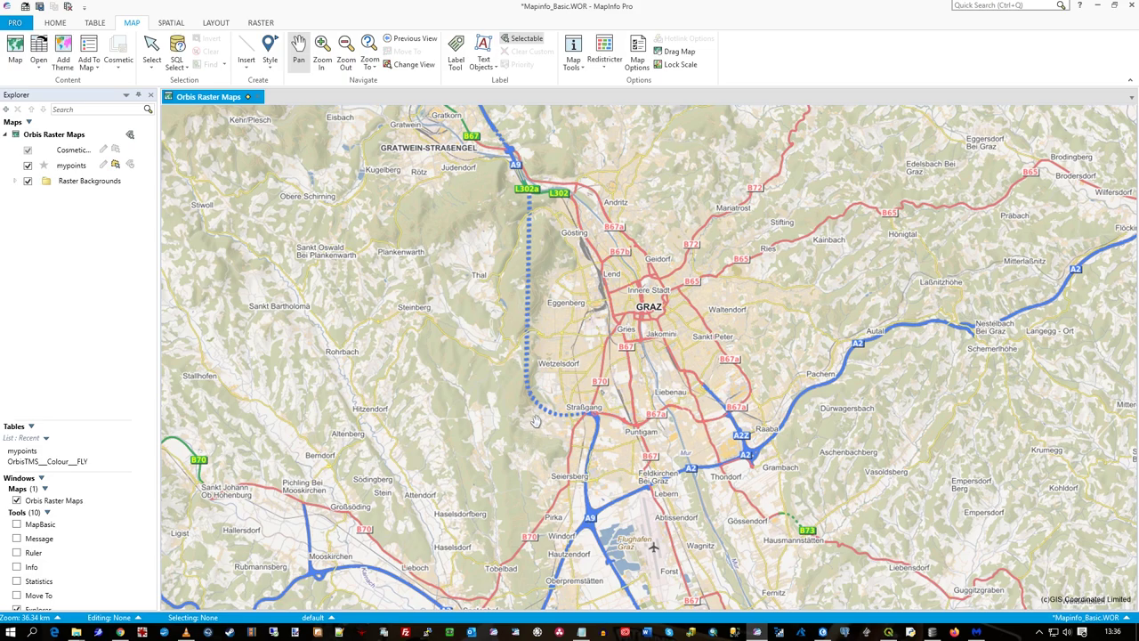
# Bring the entire mypoints layer into view on the Orbis Raster Maps map
pyautogui.click(72, 166)
pyautogui.rightClick(74, 172)
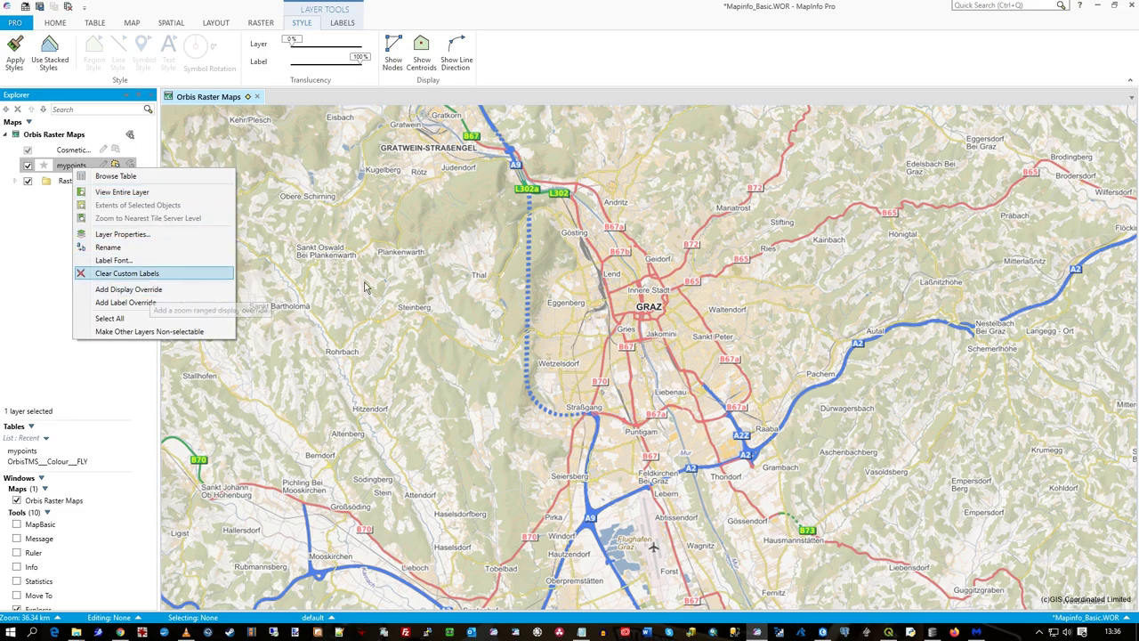
pyautogui.scroll(-1, 570, 343)
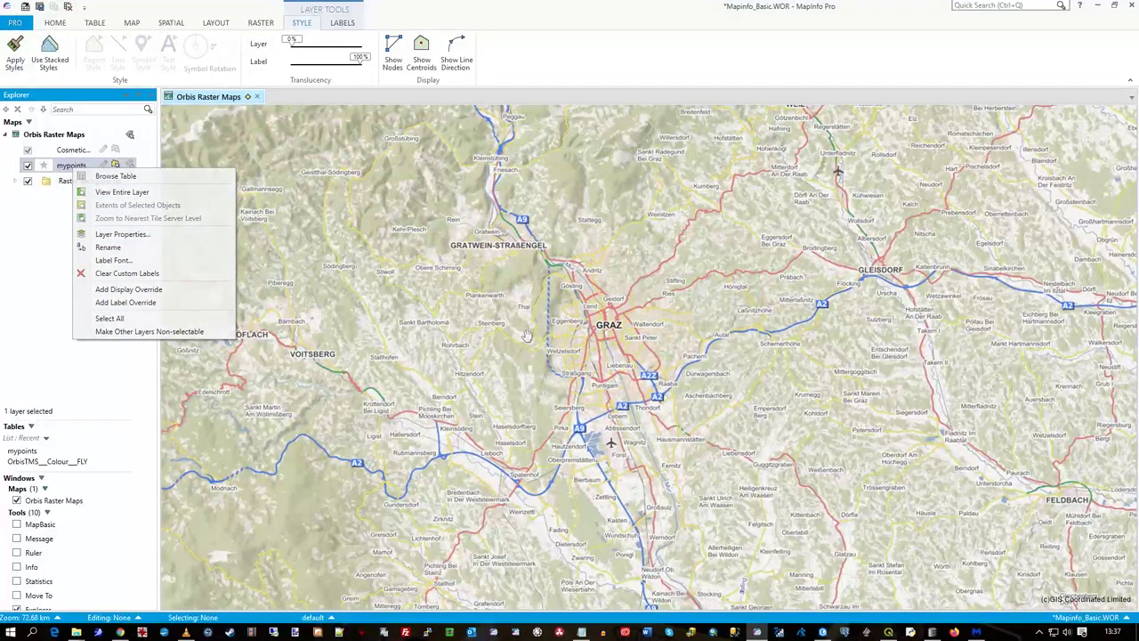
pyautogui.click(530, 343)
pyautogui.moveTo(490, 360); pyautogui.dragTo(752, 314)
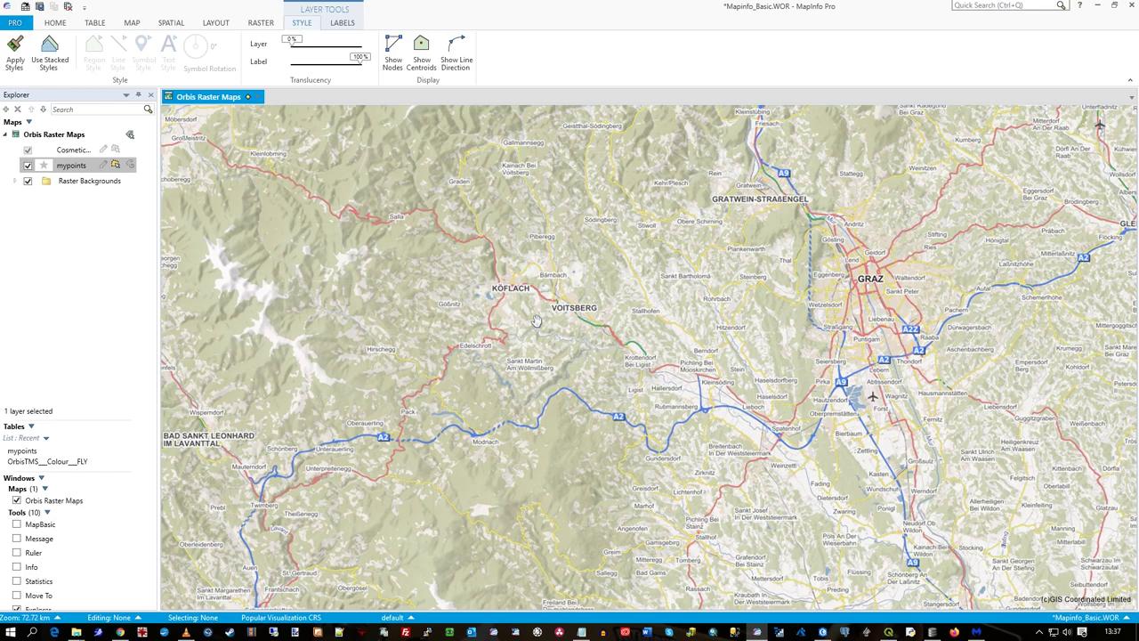
pyautogui.moveTo(541, 324); pyautogui.dragTo(744, 332)
pyautogui.scroll(-1, 544, 404)
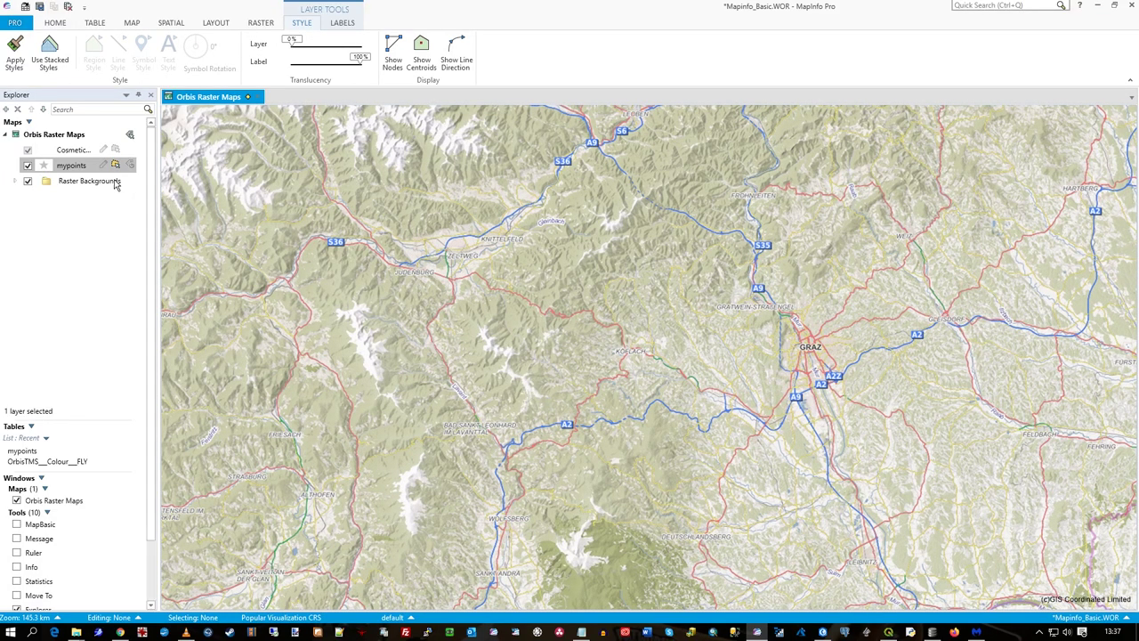
pyautogui.rightClick(87, 167)
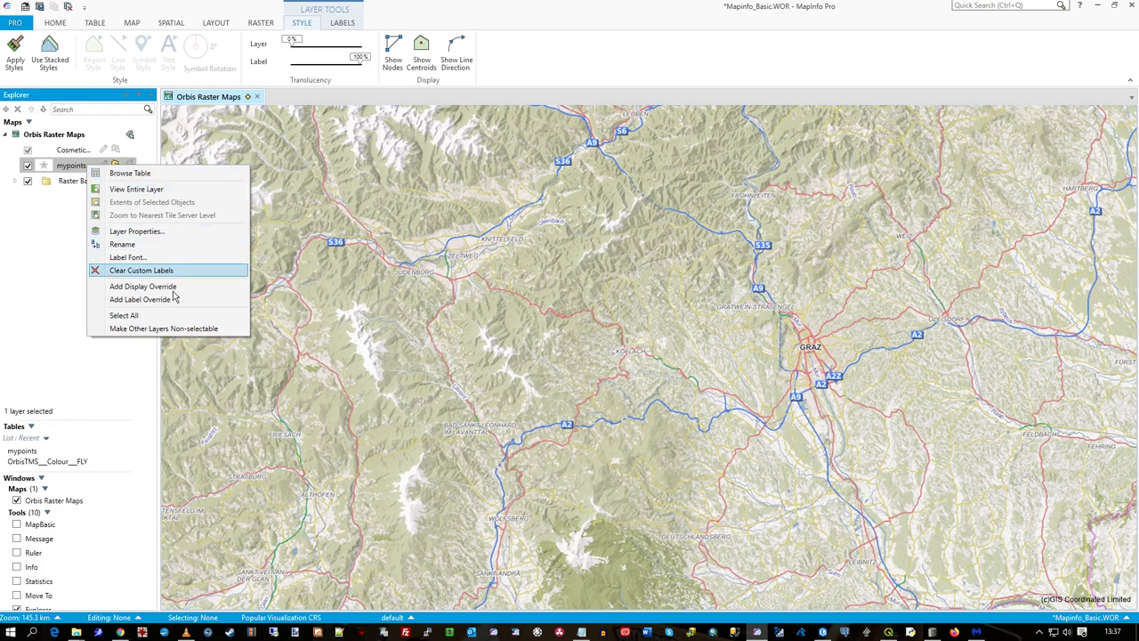
pyautogui.click(178, 190)
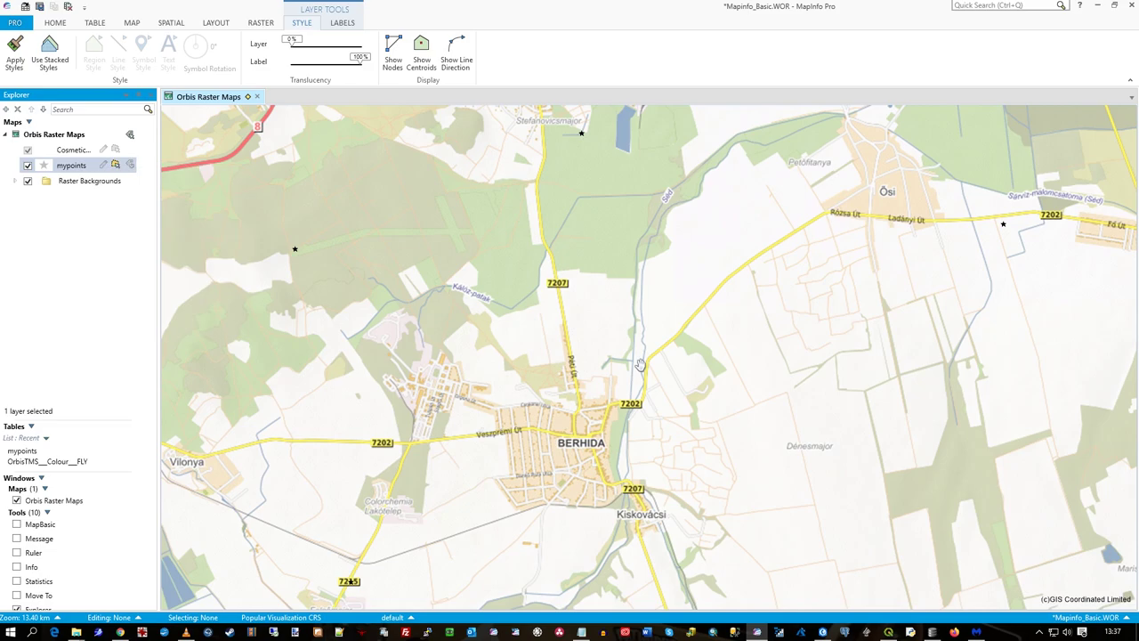
pyautogui.scroll(-1, 560, 410)
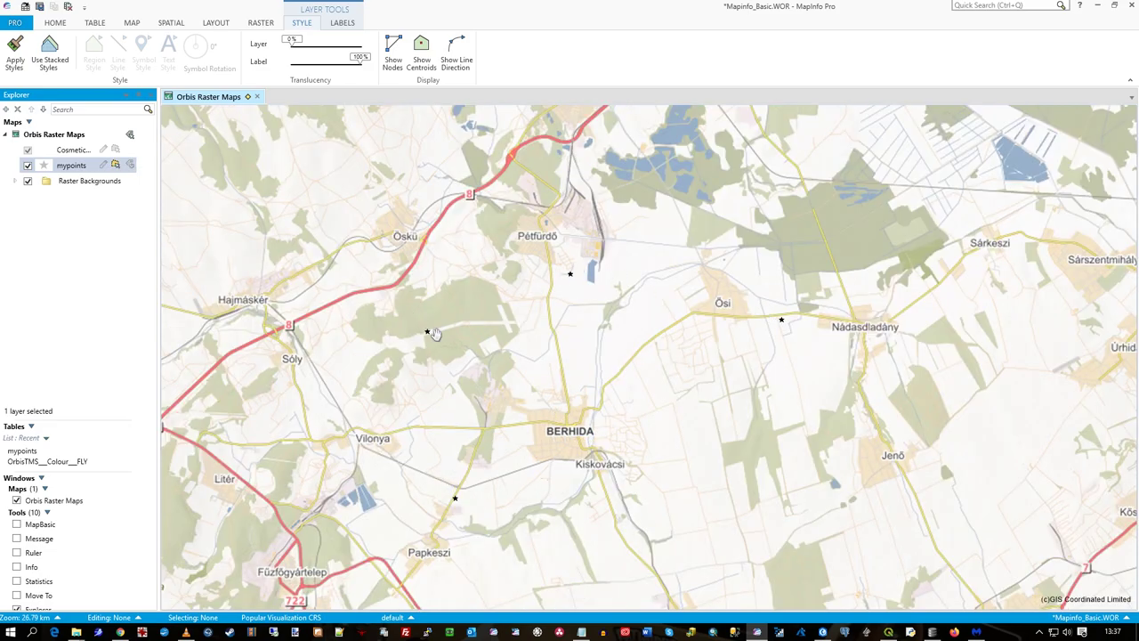
# Style the mypoints layer with a solid red circle symbol at size 48
pyautogui.click(46, 166)
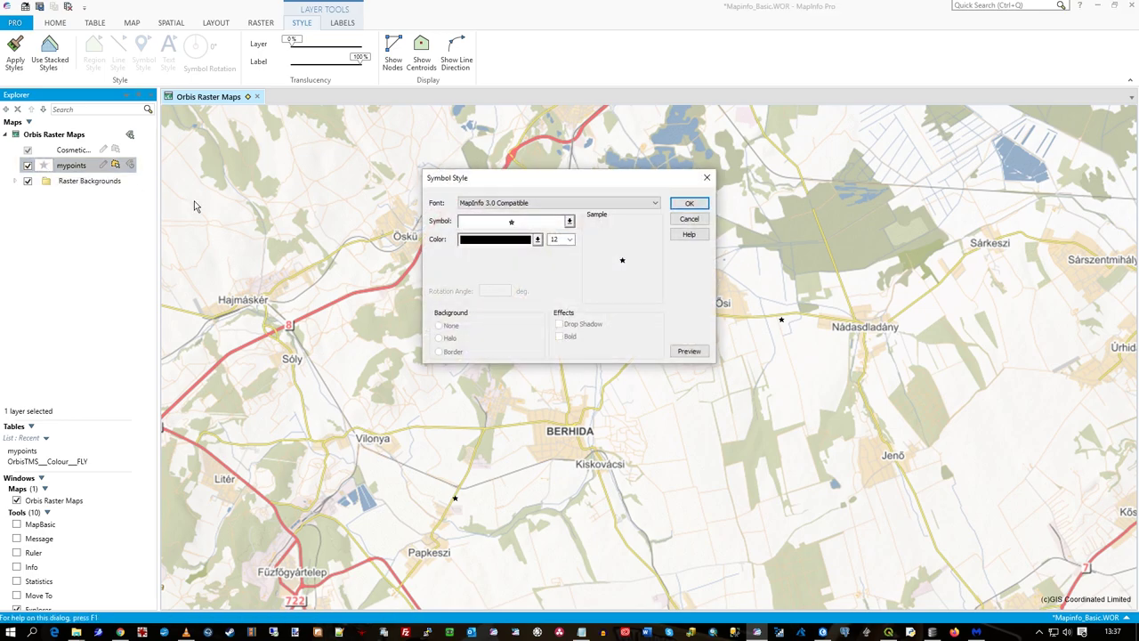
pyautogui.click(569, 239)
pyautogui.click(559, 304)
pyautogui.click(570, 221)
pyautogui.click(553, 268)
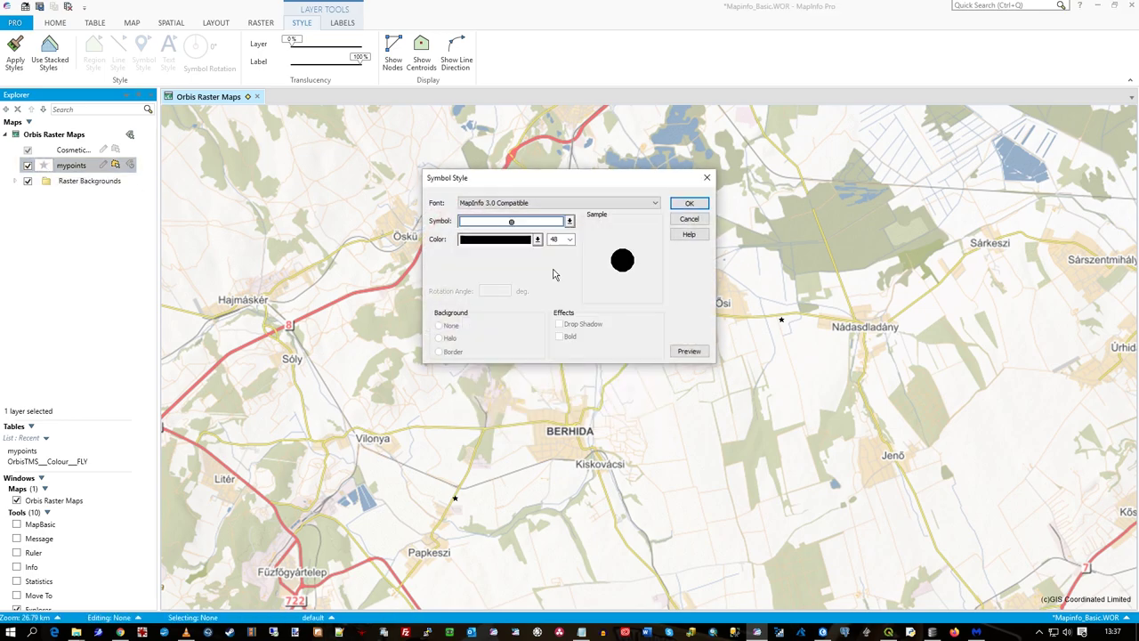
pyautogui.click(538, 238)
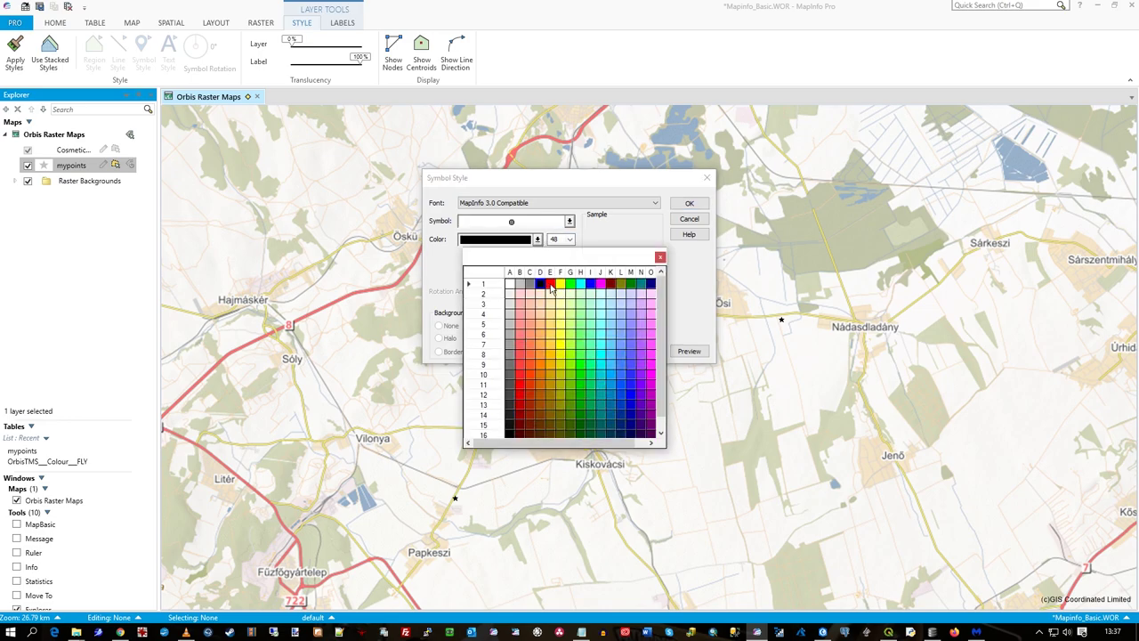
pyautogui.click(551, 284)
pyautogui.click(689, 203)
pyautogui.scroll(-1, 674, 424)
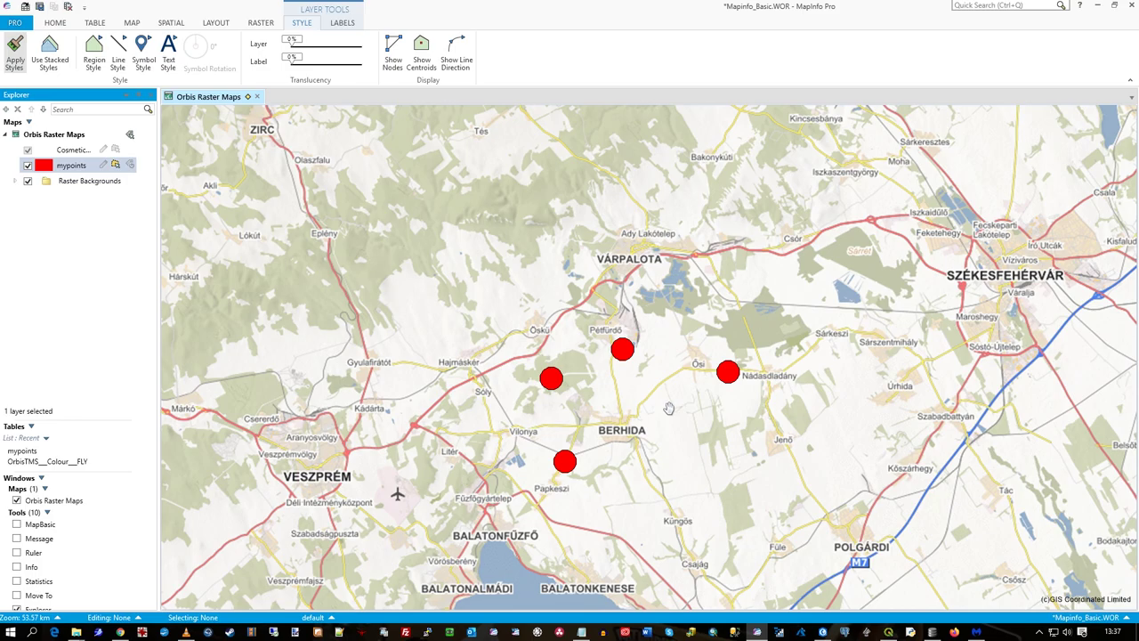
pyautogui.scroll(-1, 668, 387)
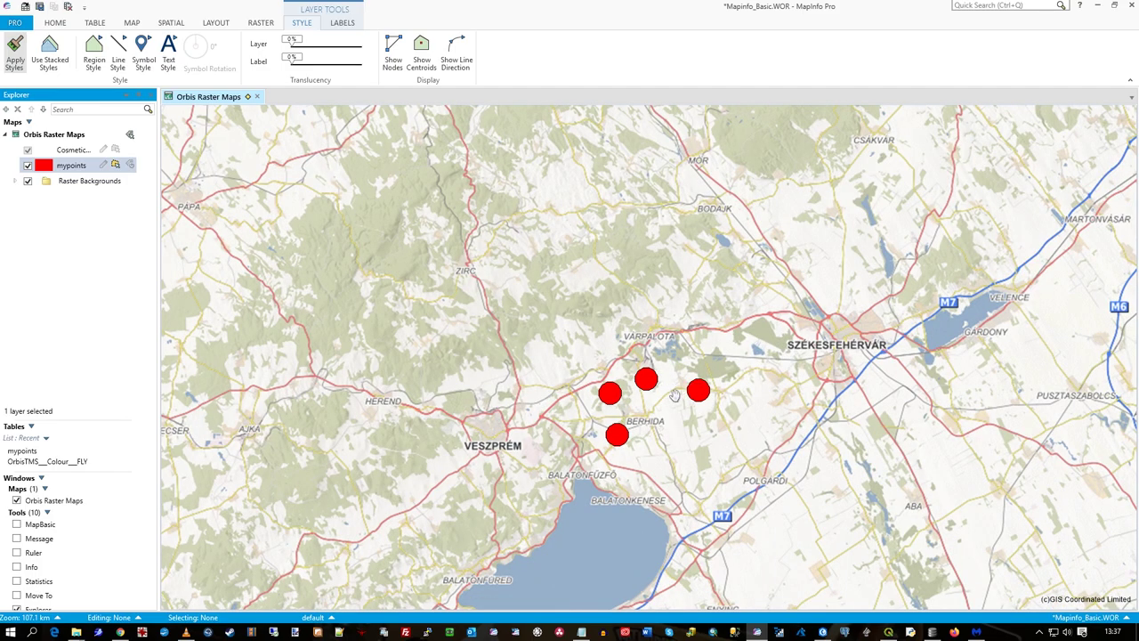
# Inspect the attributes of individual mypoints objects on the map with the Info tool, and close the Info window
pyautogui.scroll(-2, 658, 408)
pyautogui.scroll(3, 652, 408)
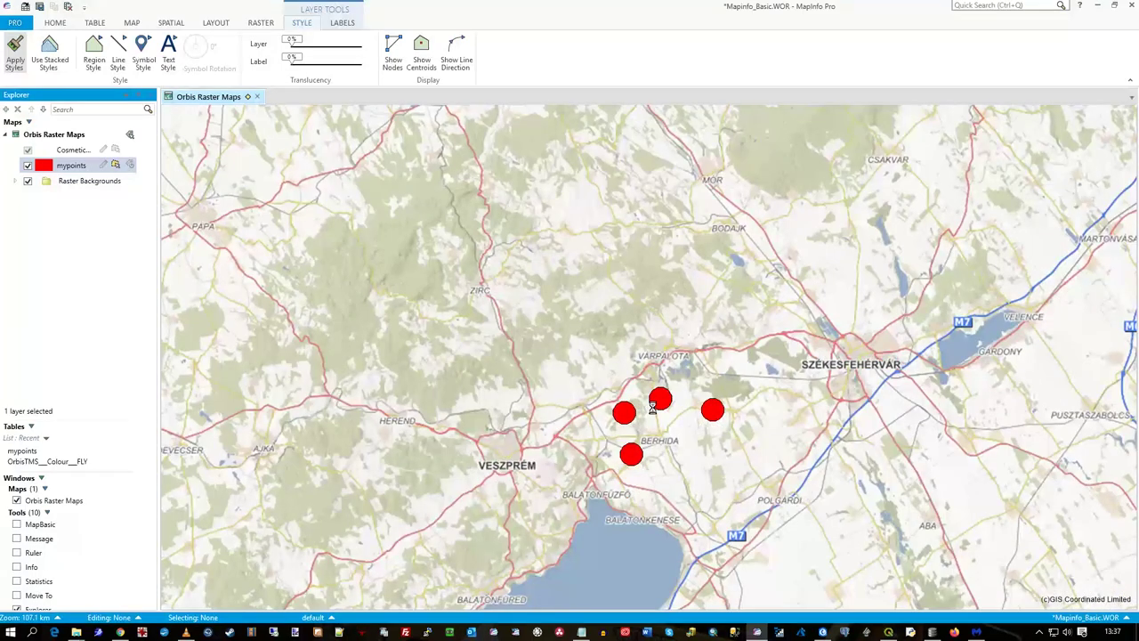
pyautogui.click(130, 27)
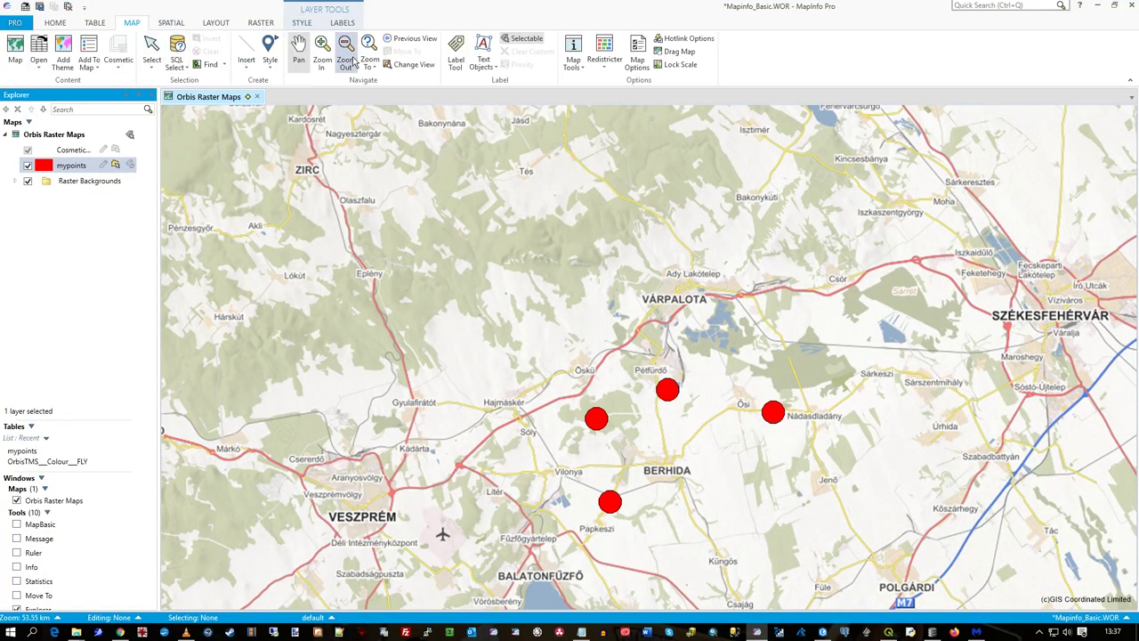
pyautogui.click(581, 73)
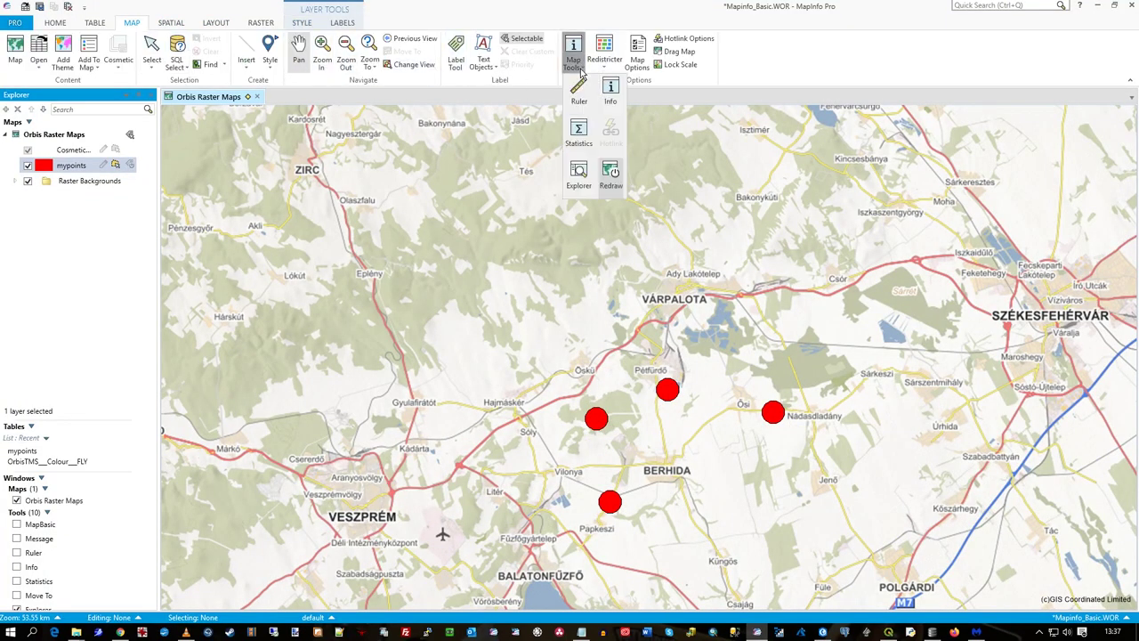
pyautogui.click(615, 101)
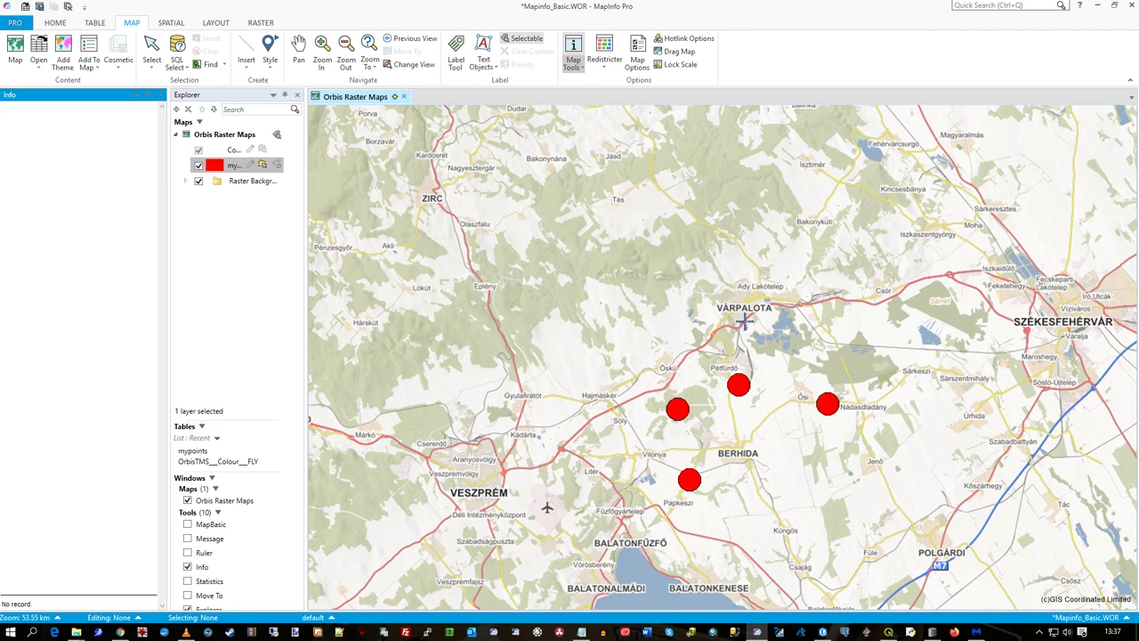
pyautogui.click(739, 385)
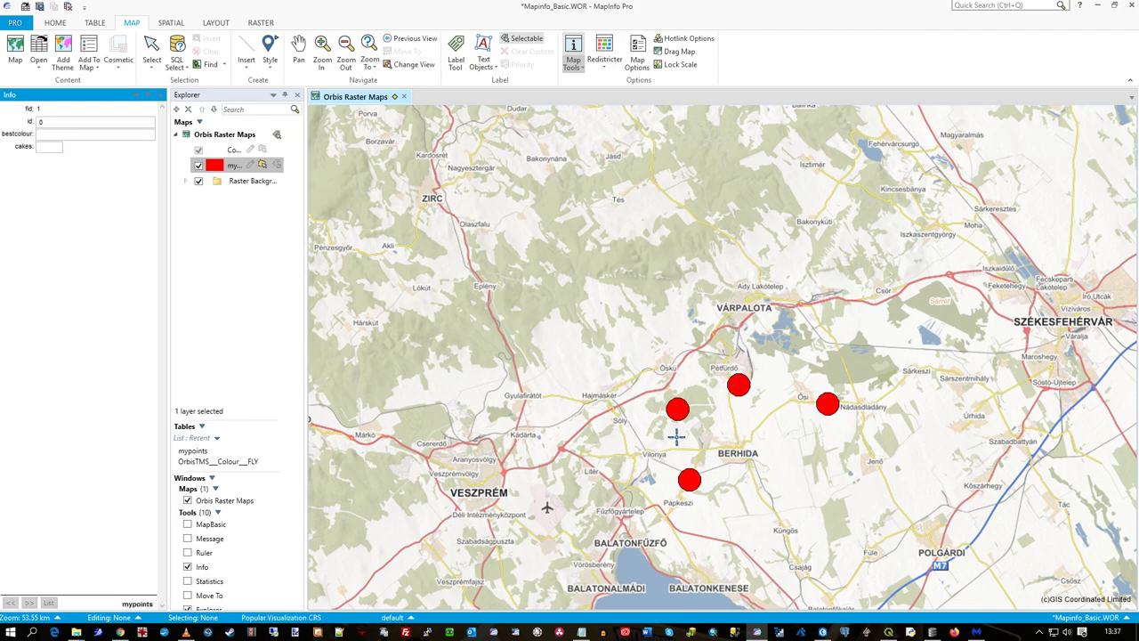
pyautogui.click(691, 477)
pyautogui.click(825, 411)
pyautogui.click(828, 405)
pyautogui.moveTo(176, 96); pyautogui.dragTo(165, 98)
pyautogui.click(166, 96)
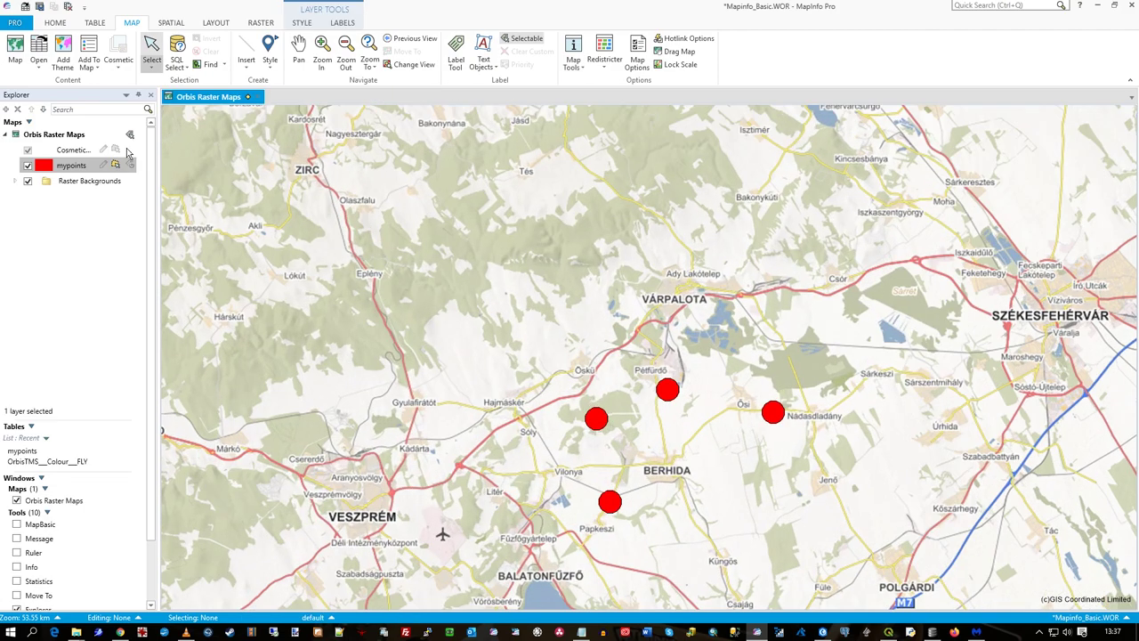
# Browse the attribute table of the mypoints layer and close the browser window
pyautogui.rightClick(82, 167)
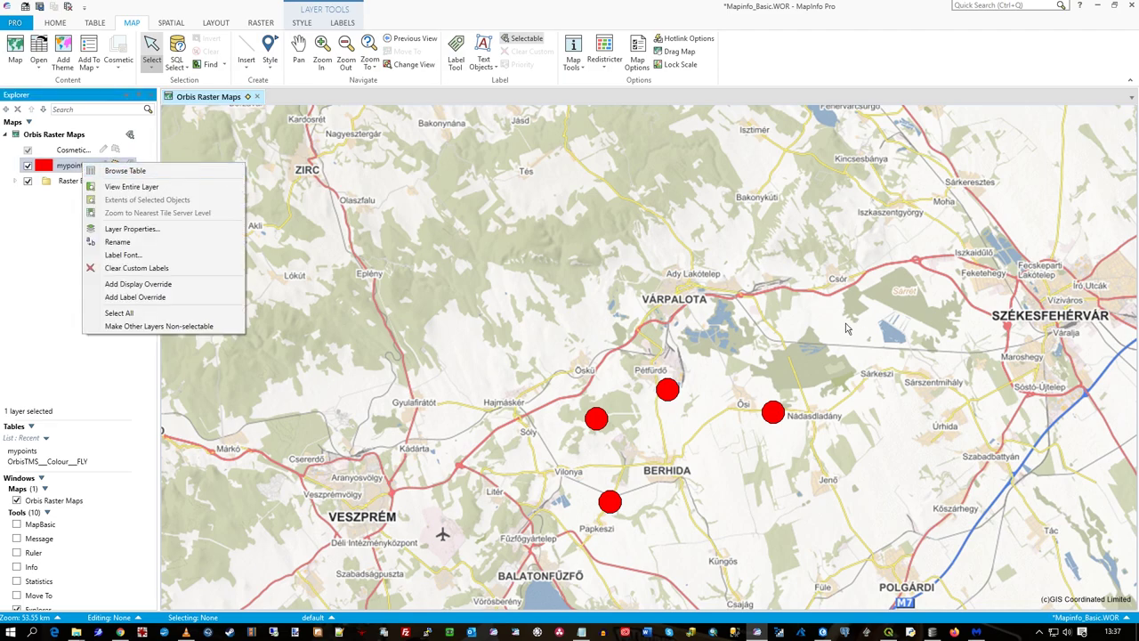
pyautogui.click(162, 172)
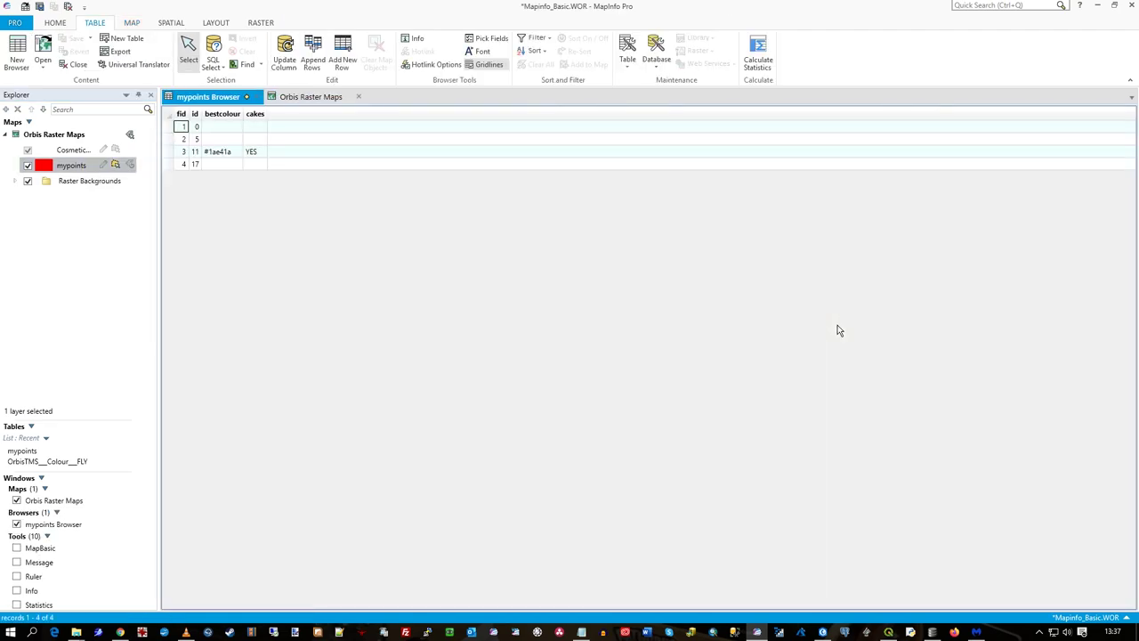
pyautogui.click(252, 97)
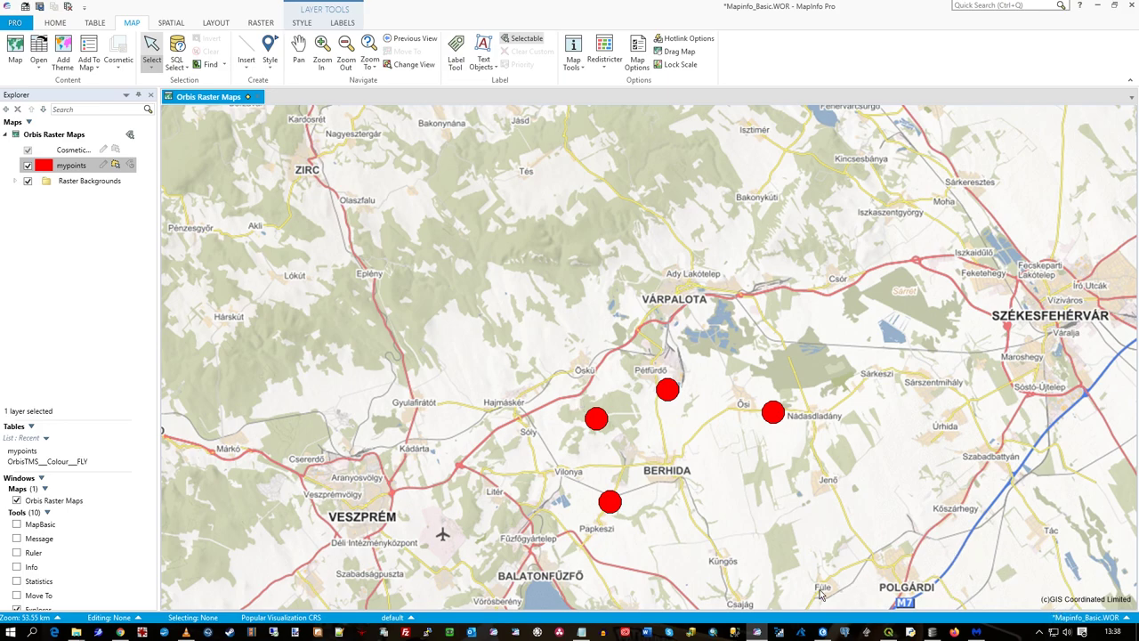
# Switch to ArcGIS Pro, start adding data to the map, and browse to C:\Temp\geopackagetutorial with its listing refreshed
pyautogui.click(823, 631)
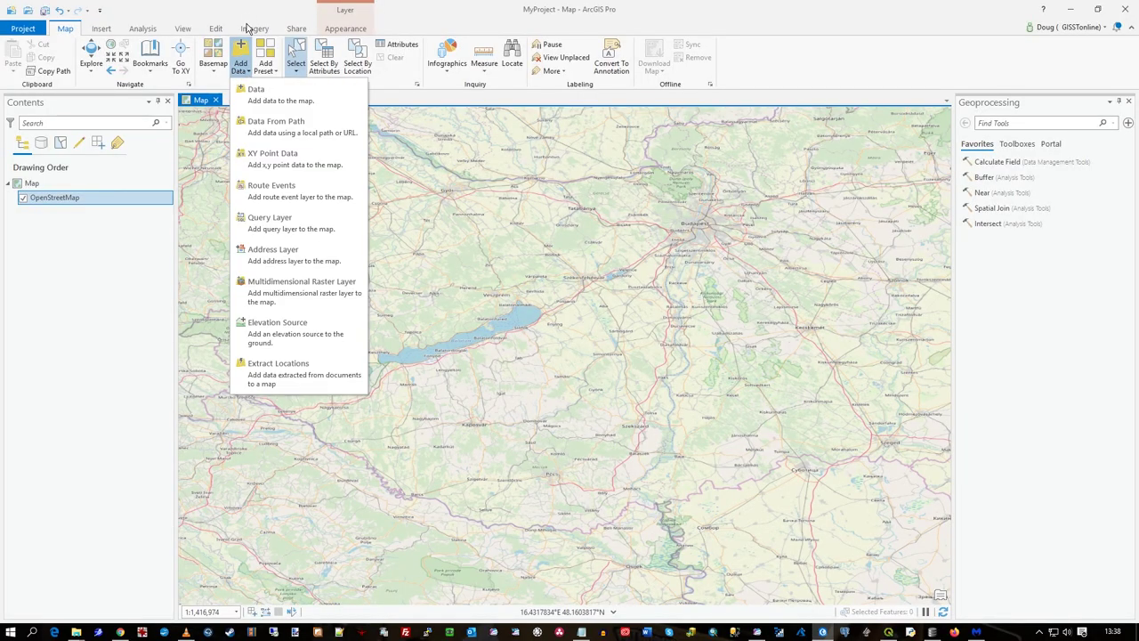
pyautogui.click(258, 101)
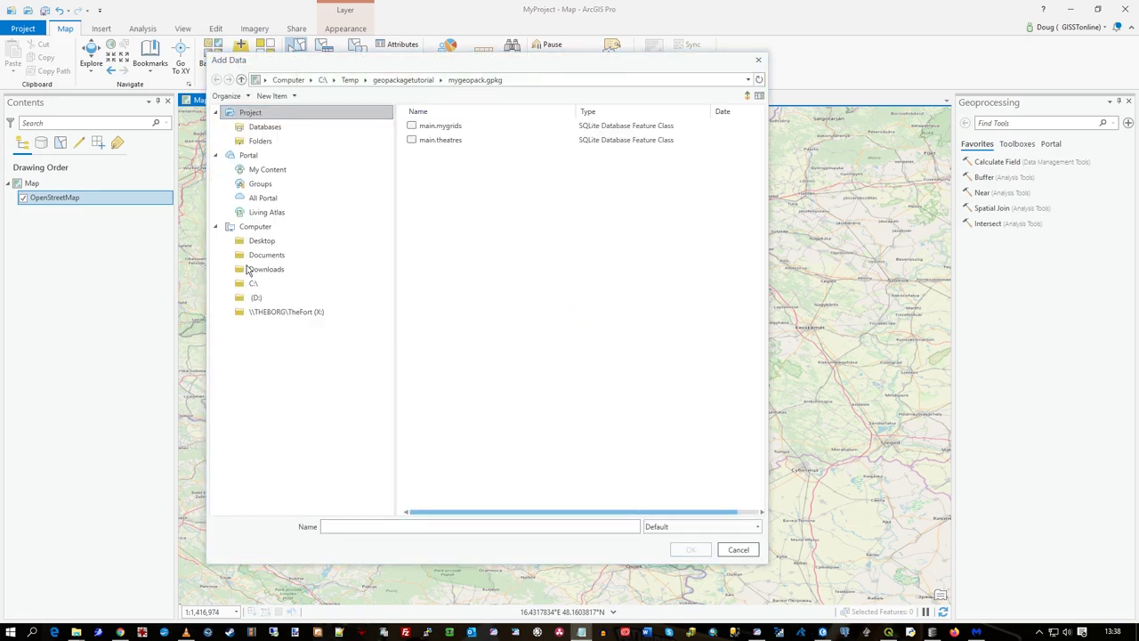
pyautogui.click(521, 79)
pyautogui.hotkey('ctrl', 'BackSpace')
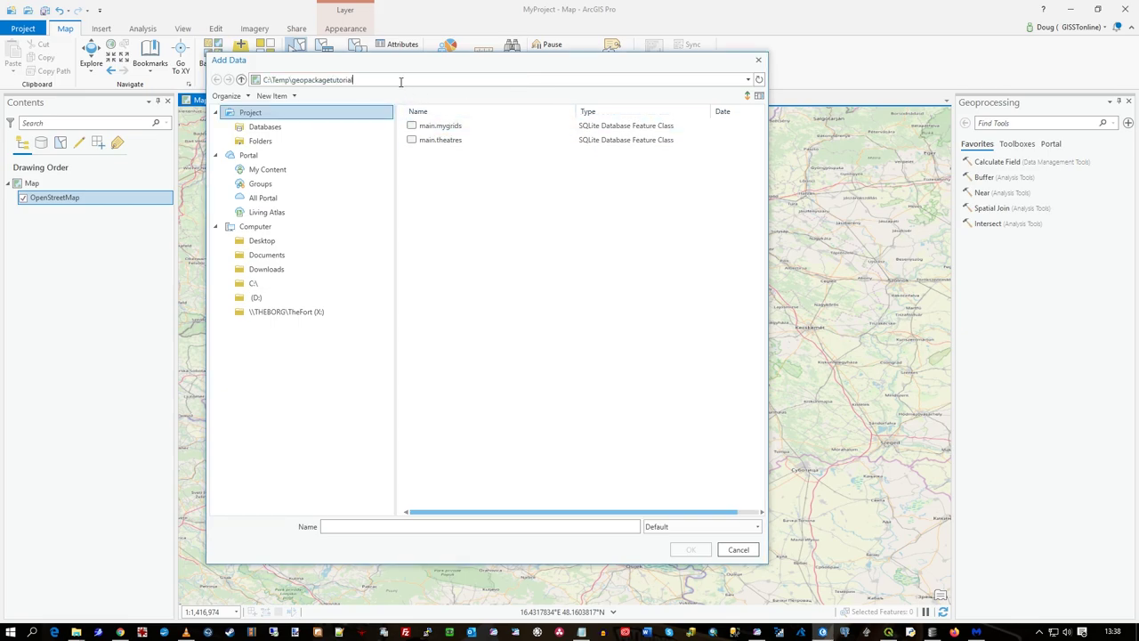
pyautogui.press('Return')
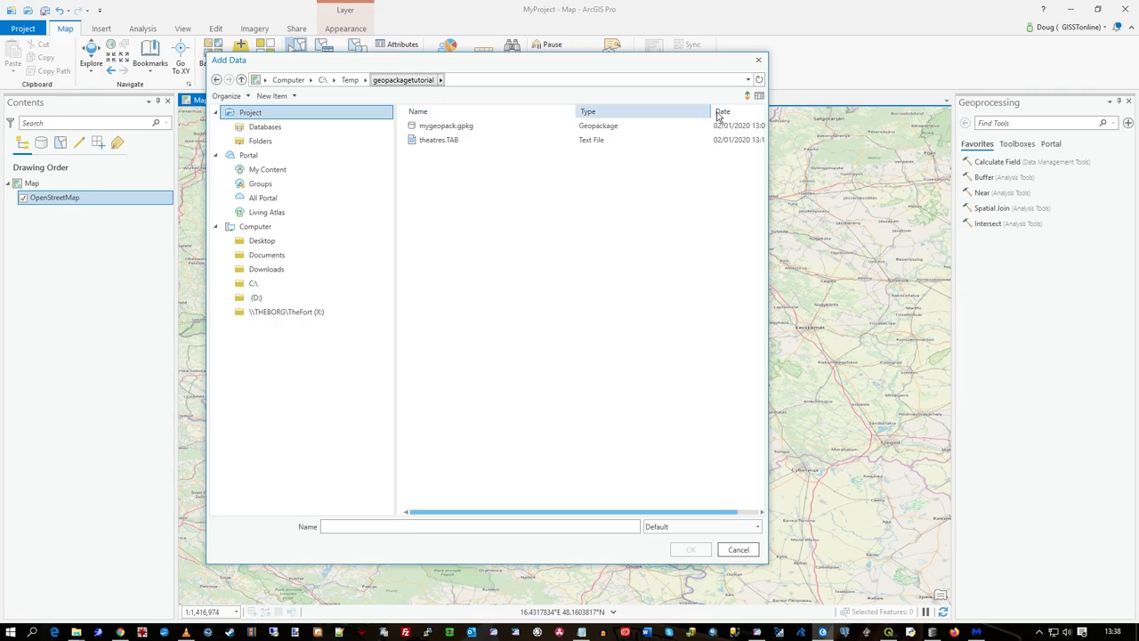
pyautogui.click(760, 79)
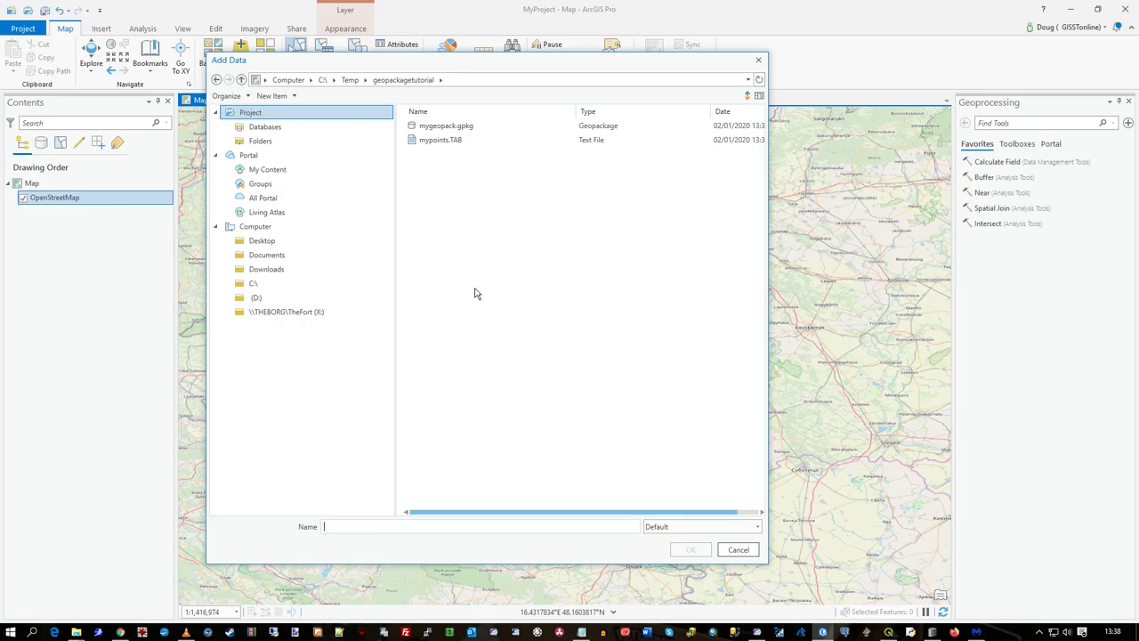
# Add the main.mypoints feature class from mygeopack.gpkg to the map
pyautogui.doubleClick(456, 134)
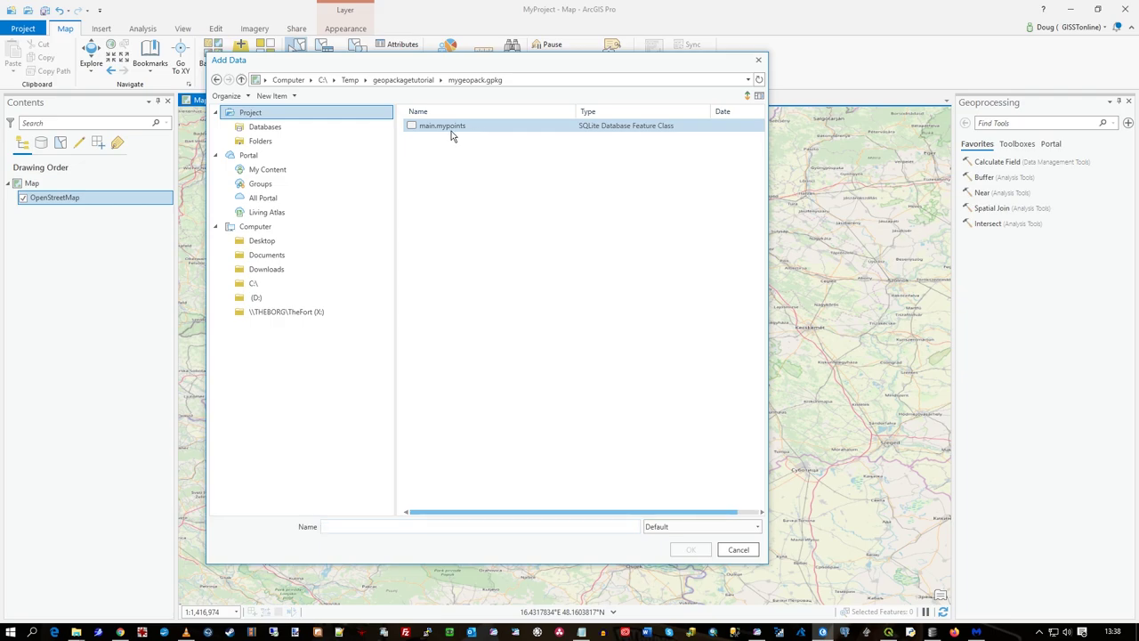
pyautogui.click(424, 130)
pyautogui.click(694, 549)
pyautogui.scroll(5, 539, 291)
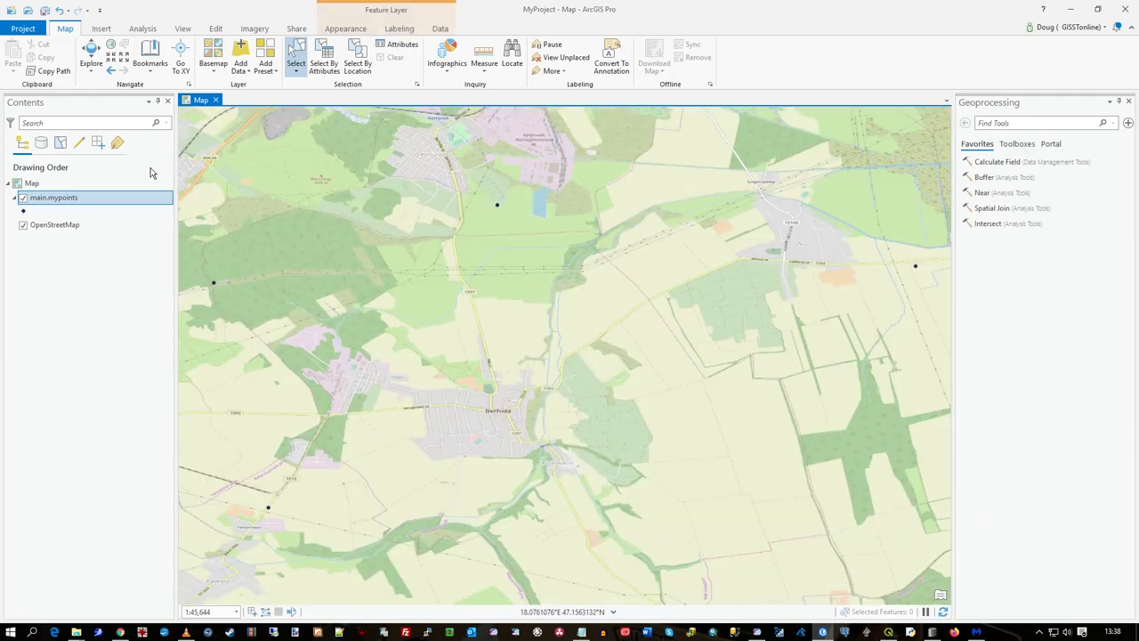
# Review the attribute table of the main.mypoints layer and close it
pyautogui.rightClick(56, 198)
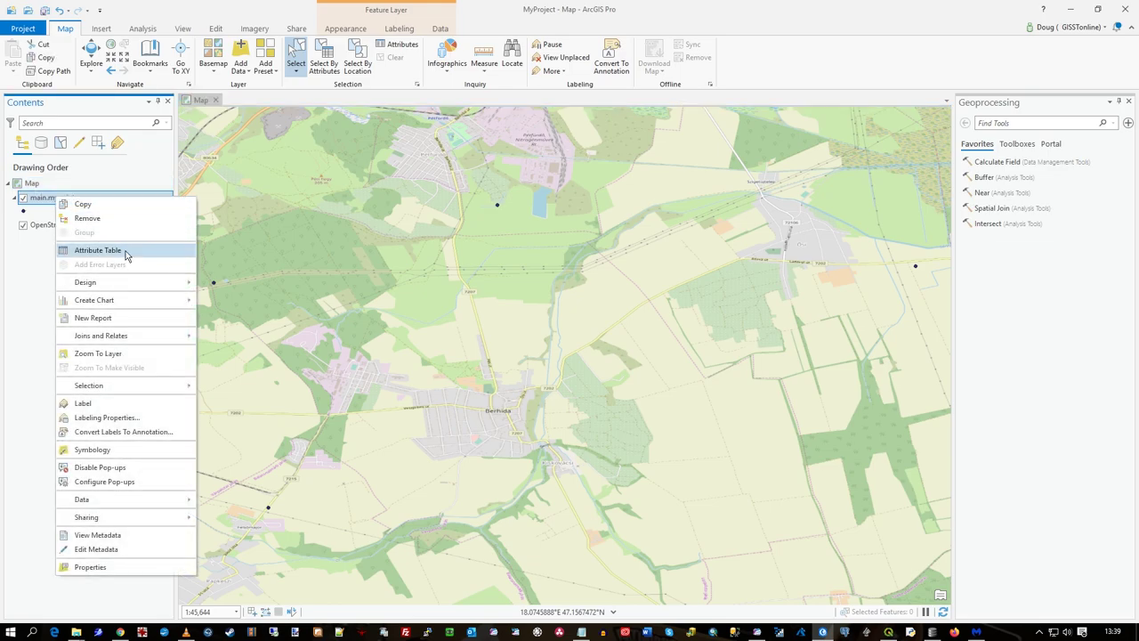
pyautogui.click(98, 250)
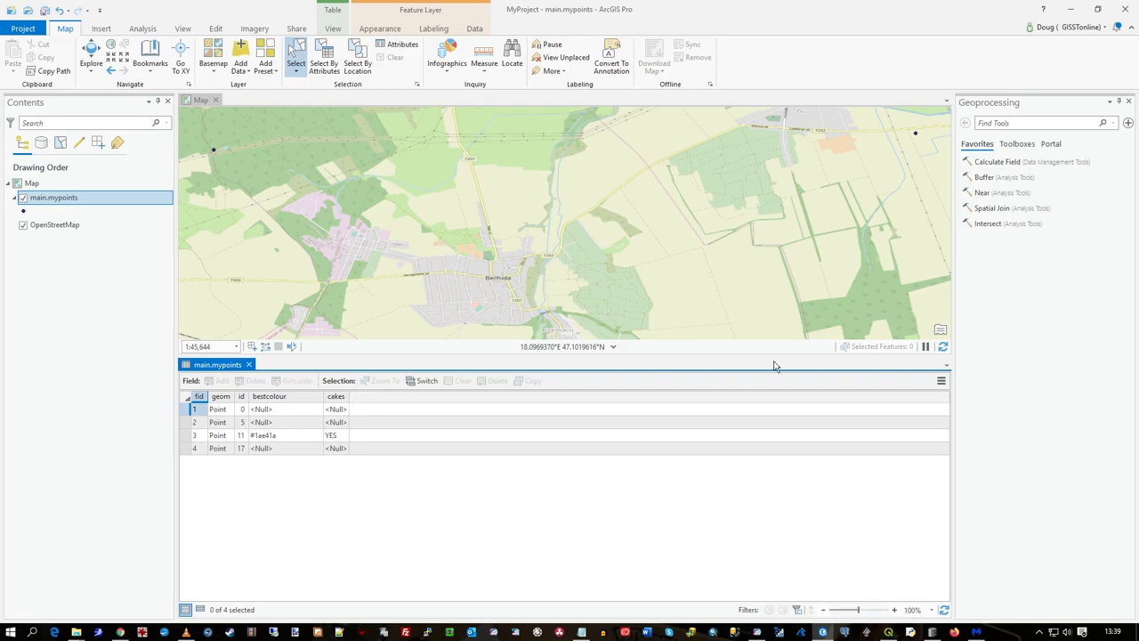
pyautogui.click(248, 364)
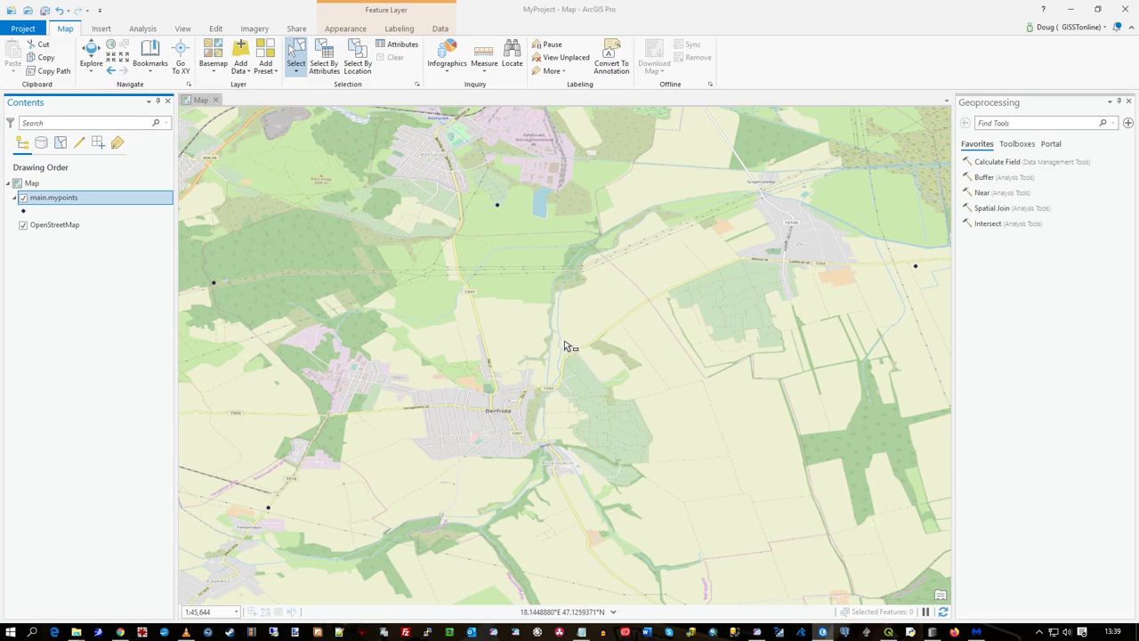
# Review the geopackagetutorial folder and the available file type filters in Add Data, and close the dialog without adding anything
pyautogui.click(250, 71)
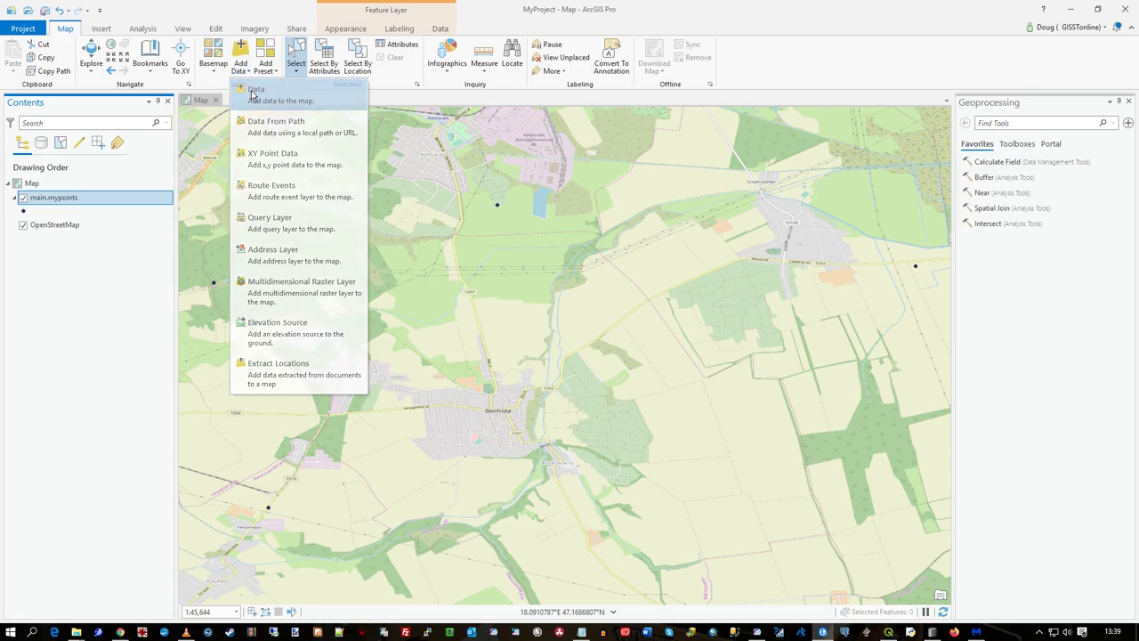
pyautogui.click(254, 95)
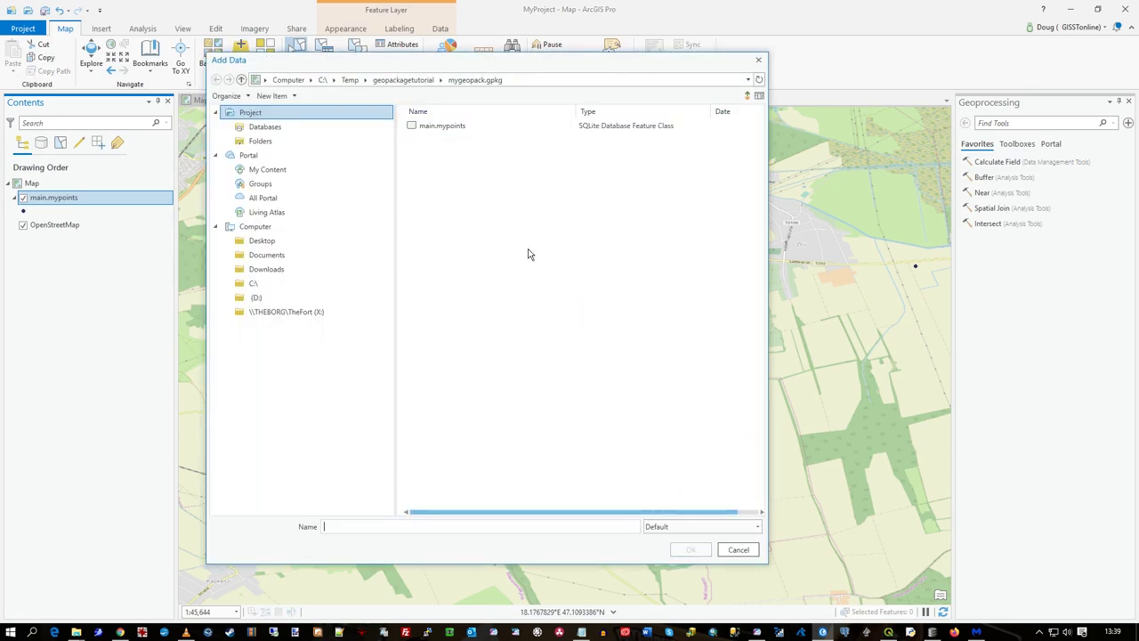
pyautogui.click(421, 80)
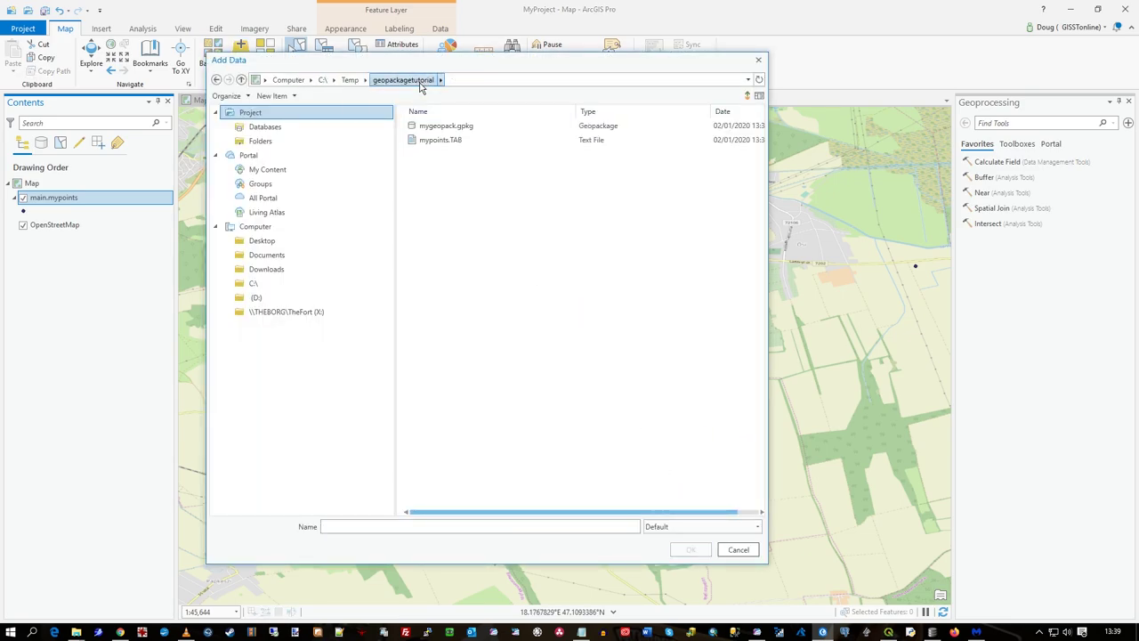
pyautogui.click(705, 526)
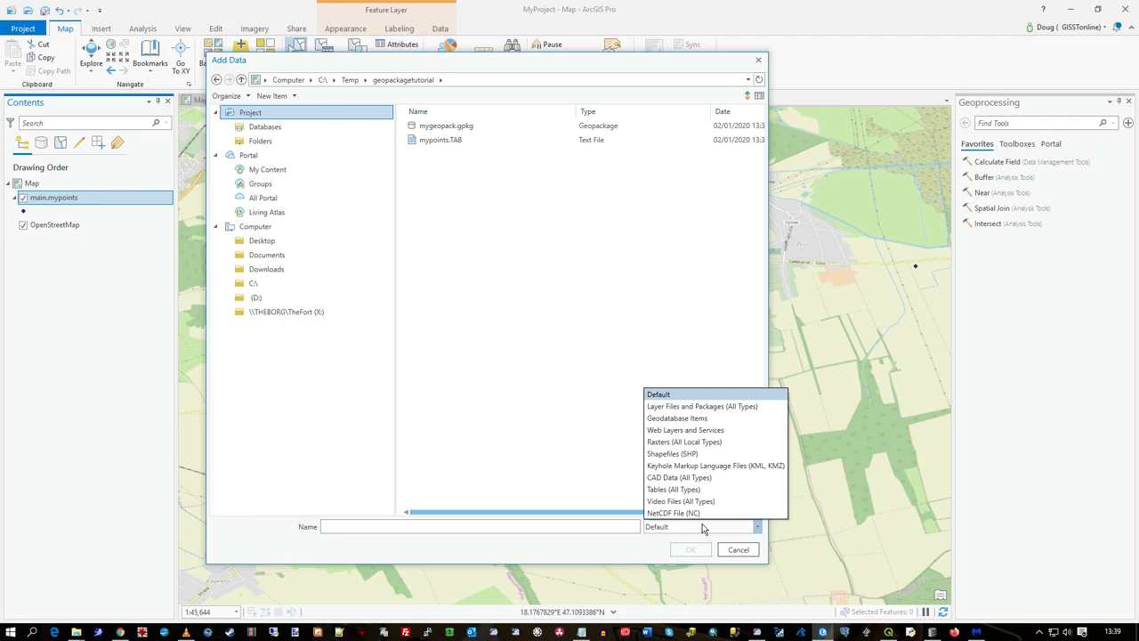
pyautogui.click(712, 394)
pyautogui.click(351, 79)
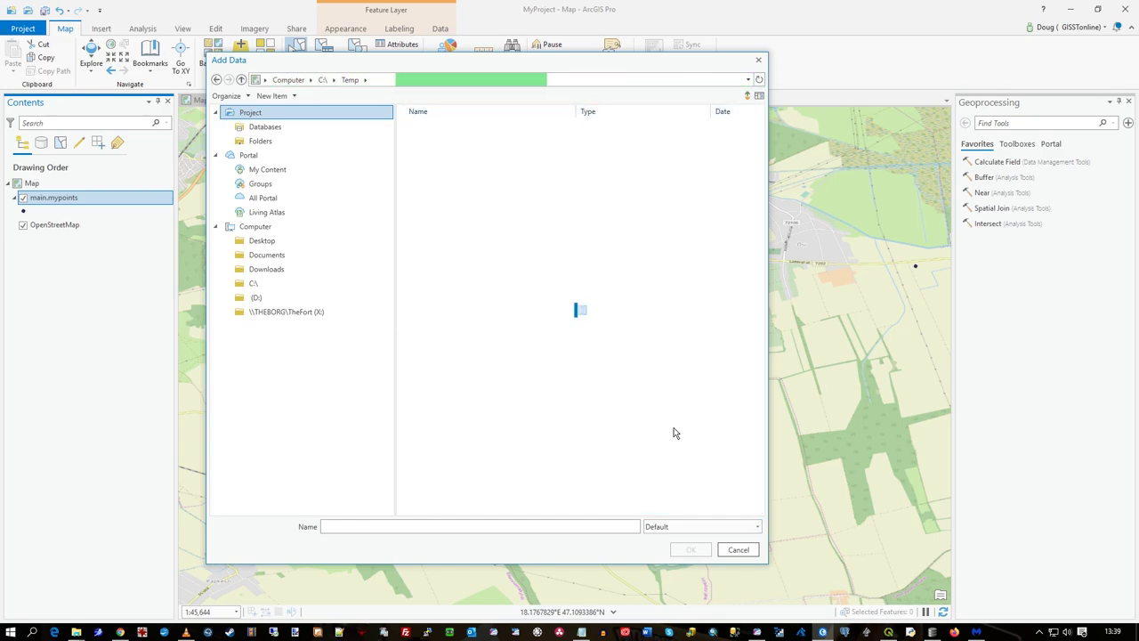
pyautogui.click(738, 549)
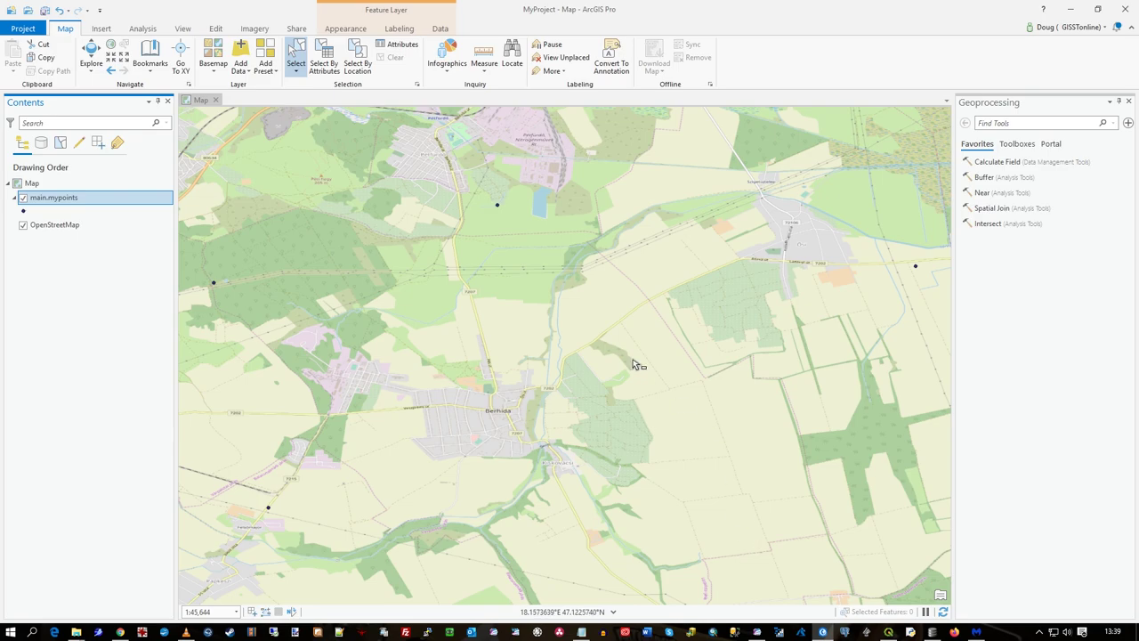
# Switch to DB Browser for SQLite and open mygeopack.gpkg from C:\Temp\geopackagetutorial, with all file types shown
pyautogui.click(932, 632)
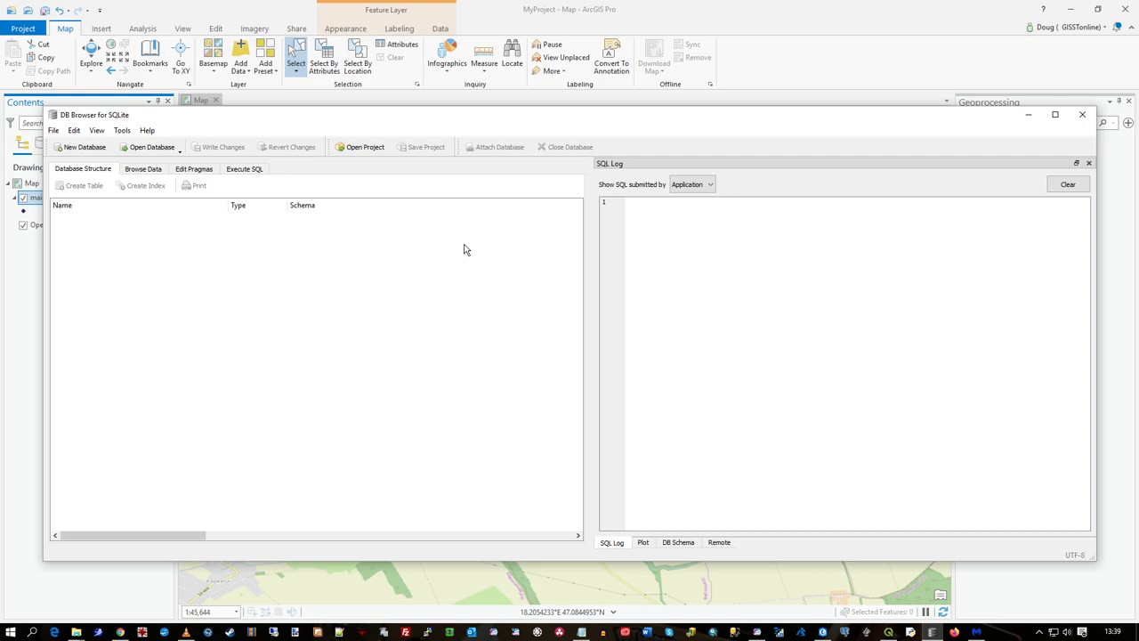
pyautogui.click(152, 147)
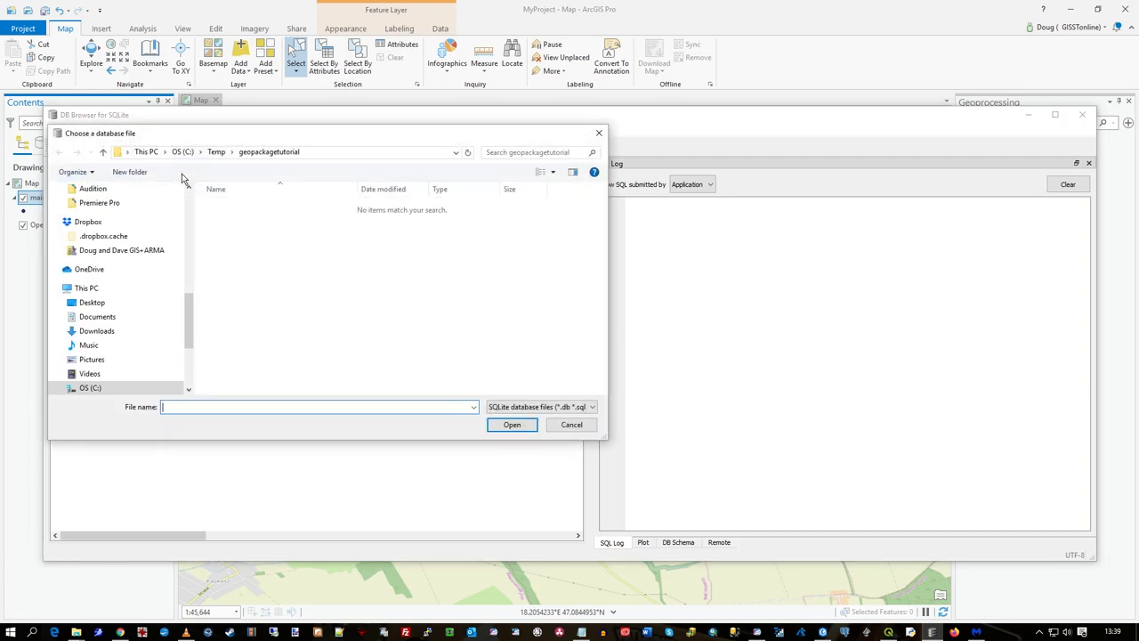
pyautogui.click(217, 153)
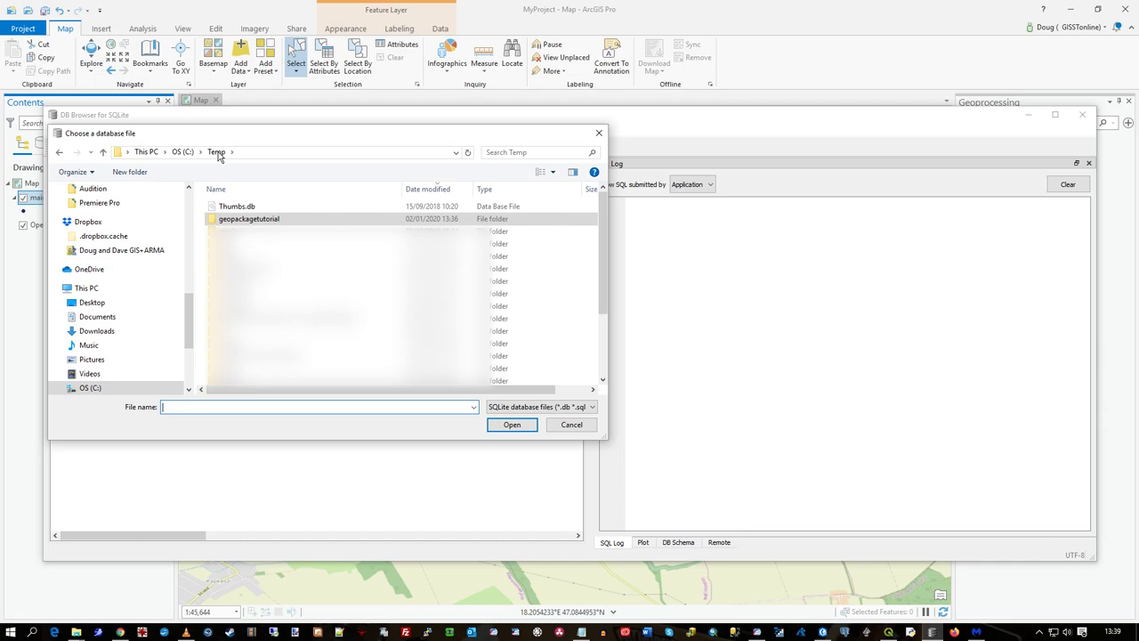
pyautogui.doubleClick(244, 220)
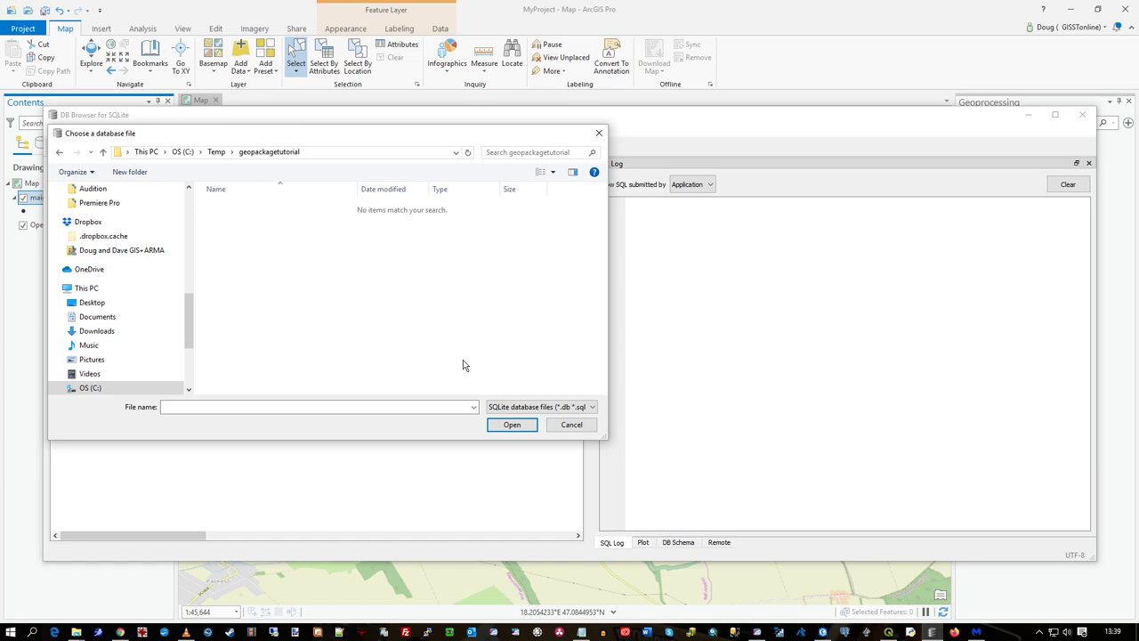
pyautogui.click(583, 407)
pyautogui.click(578, 429)
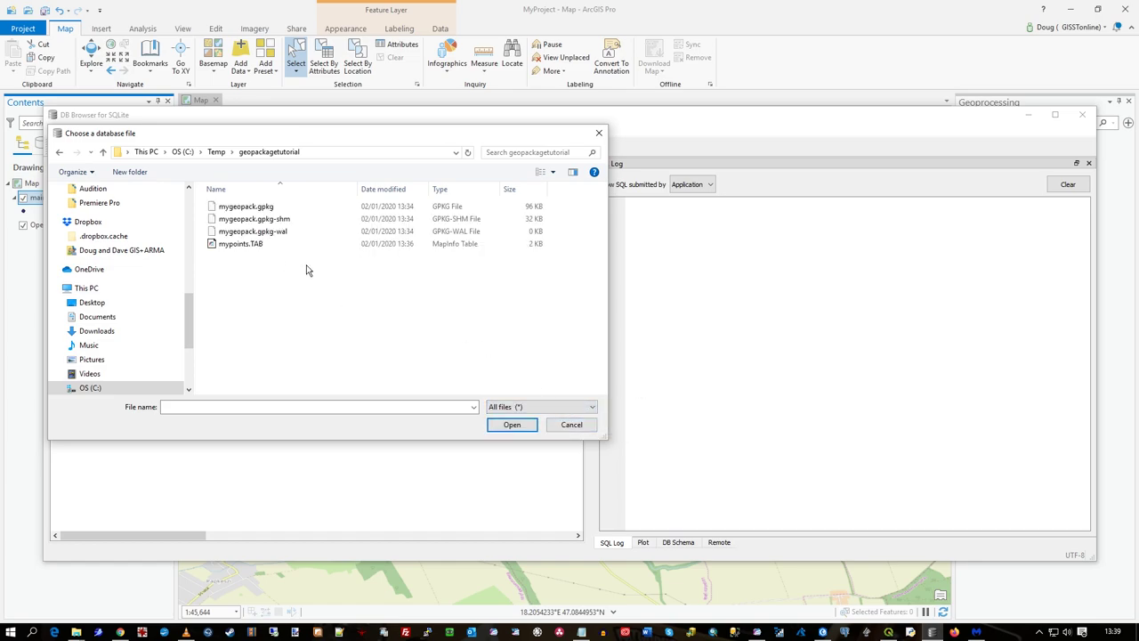
pyautogui.click(245, 210)
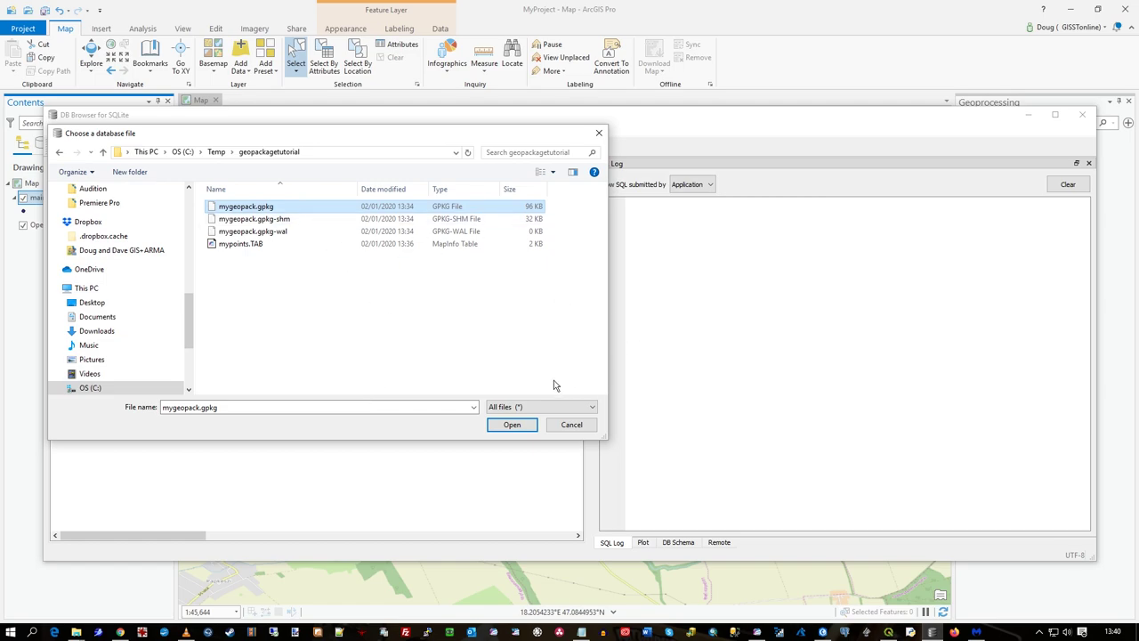
pyautogui.click(515, 427)
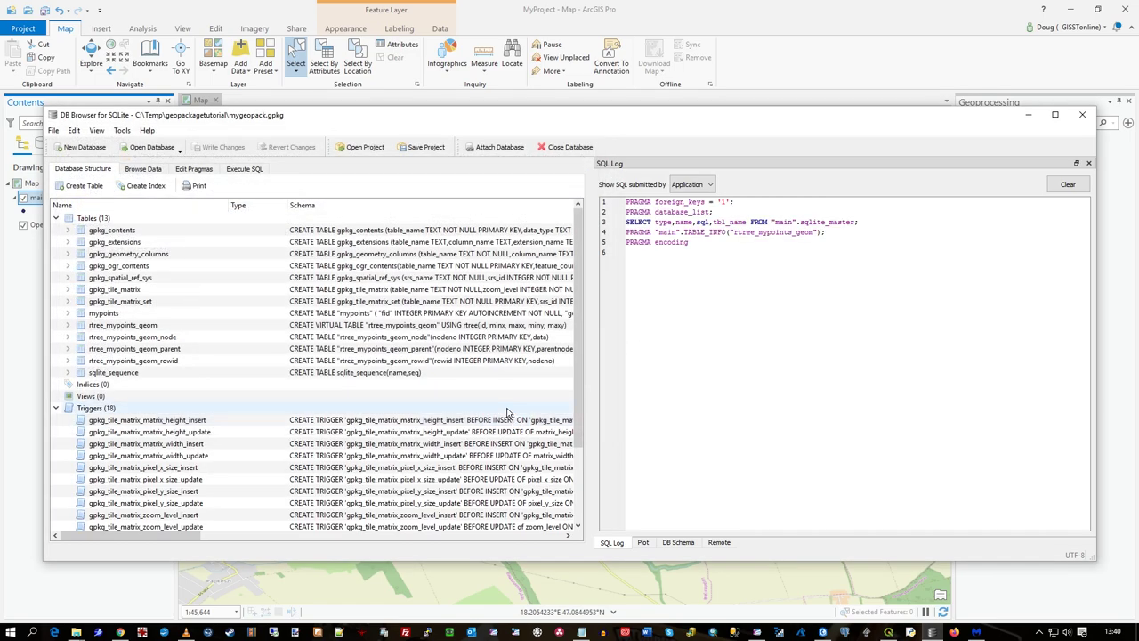
# Maximize the database window, widen the SQL log pane slightly, and examine the GeoPackage's tables and triggers
pyautogui.click(1055, 114)
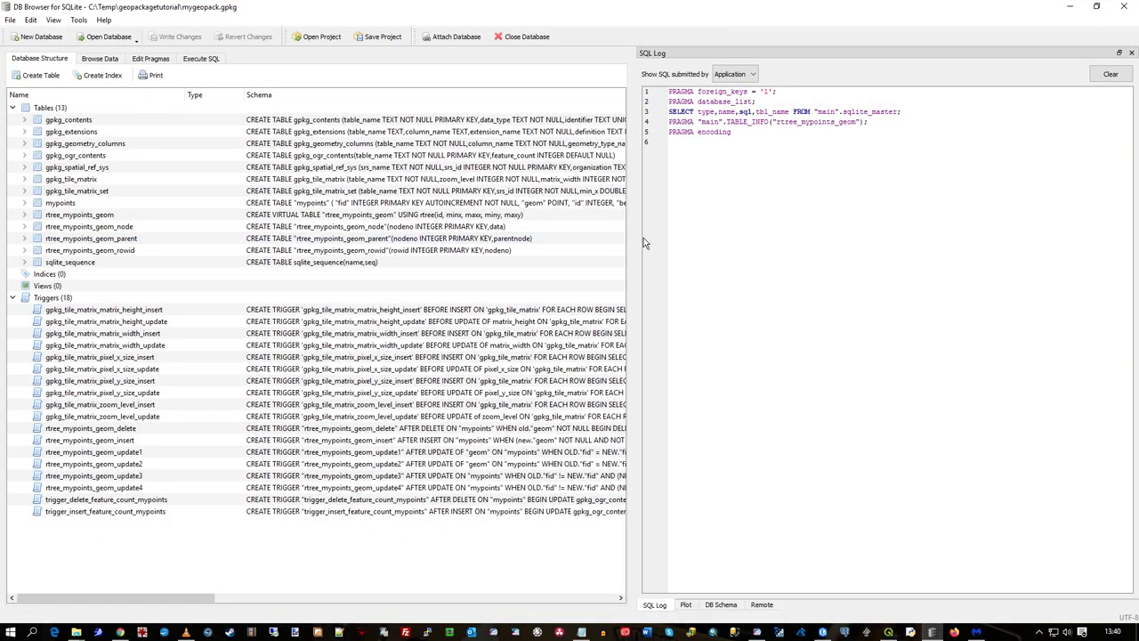
pyautogui.moveTo(635, 237); pyautogui.dragTo(615, 345)
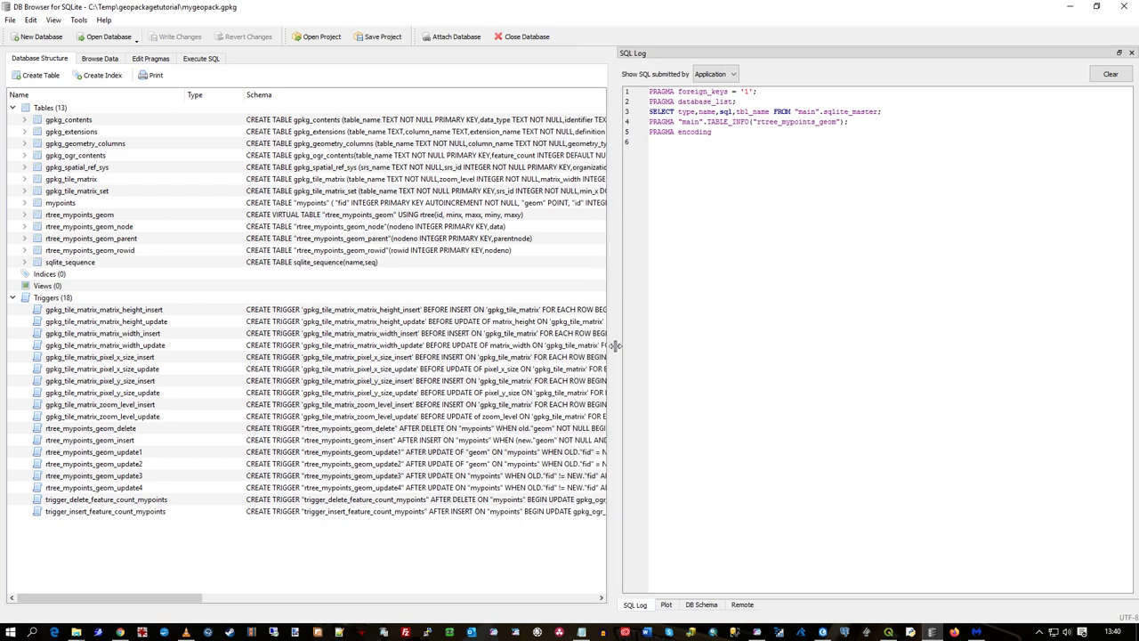
pyautogui.moveTo(78, 632)
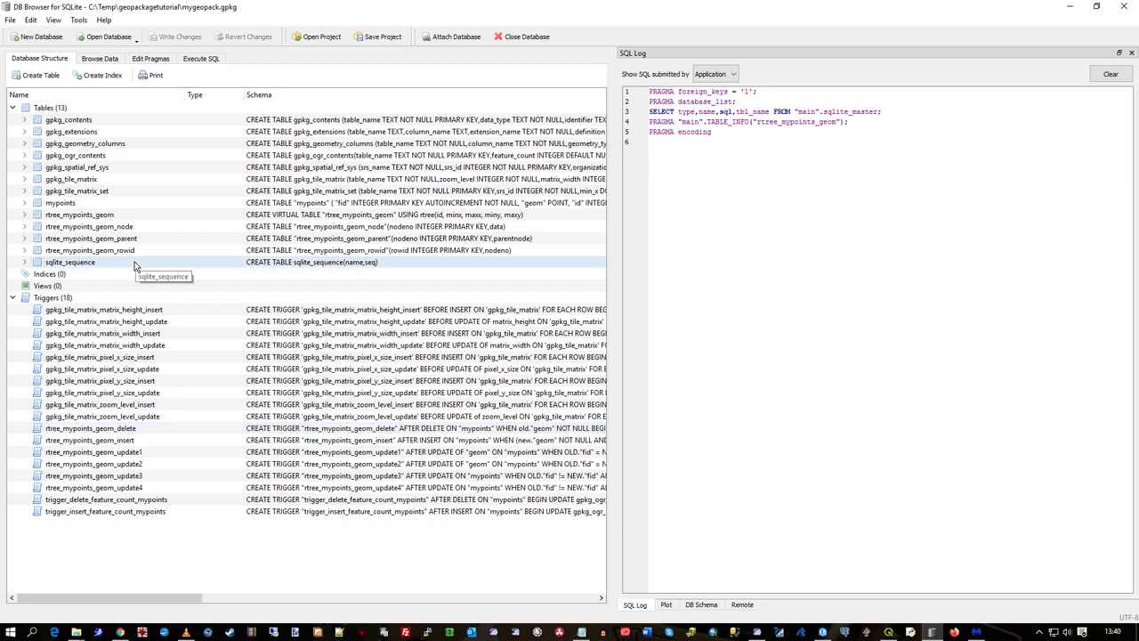
# Expand the gpkg_contents table's fields and run the query SELECT srs_id FROM "gpkg_contents"; on the database
pyautogui.click(25, 120)
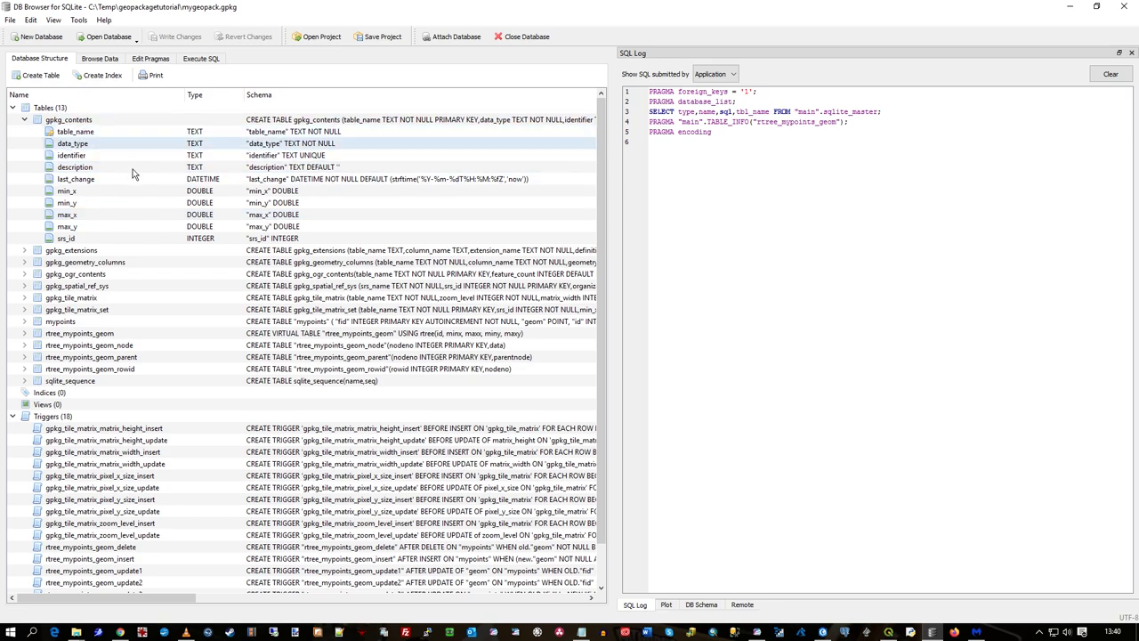
pyautogui.click(203, 59)
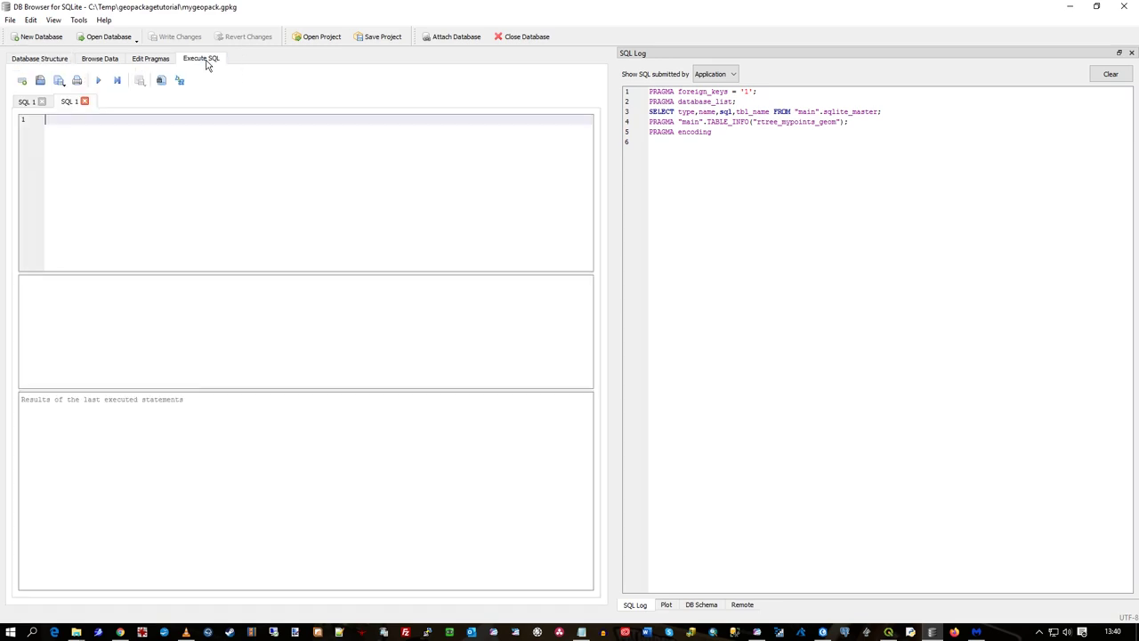
pyautogui.click(85, 147)
pyautogui.write('SELECT srs_id FROM "gpkg_contents";')
pyautogui.tripleClick(192, 119)
pyautogui.click(98, 80)
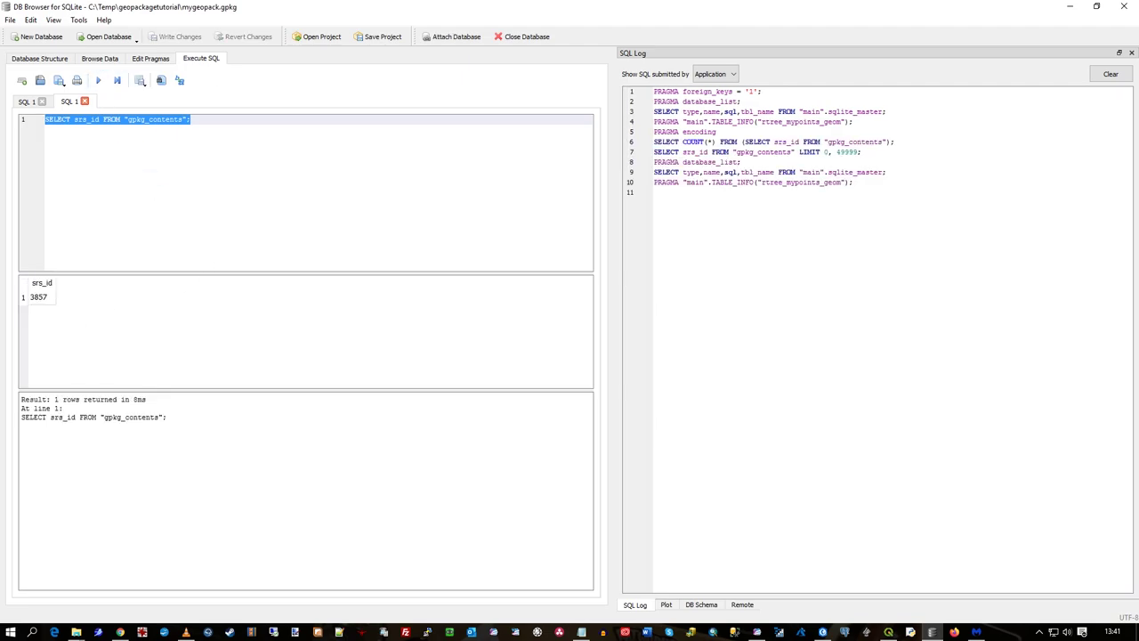
# Replace the query with SELECT table_name FROM "gpkg_contents"; and execute it
pyautogui.hotkey('alt', 'Tab')
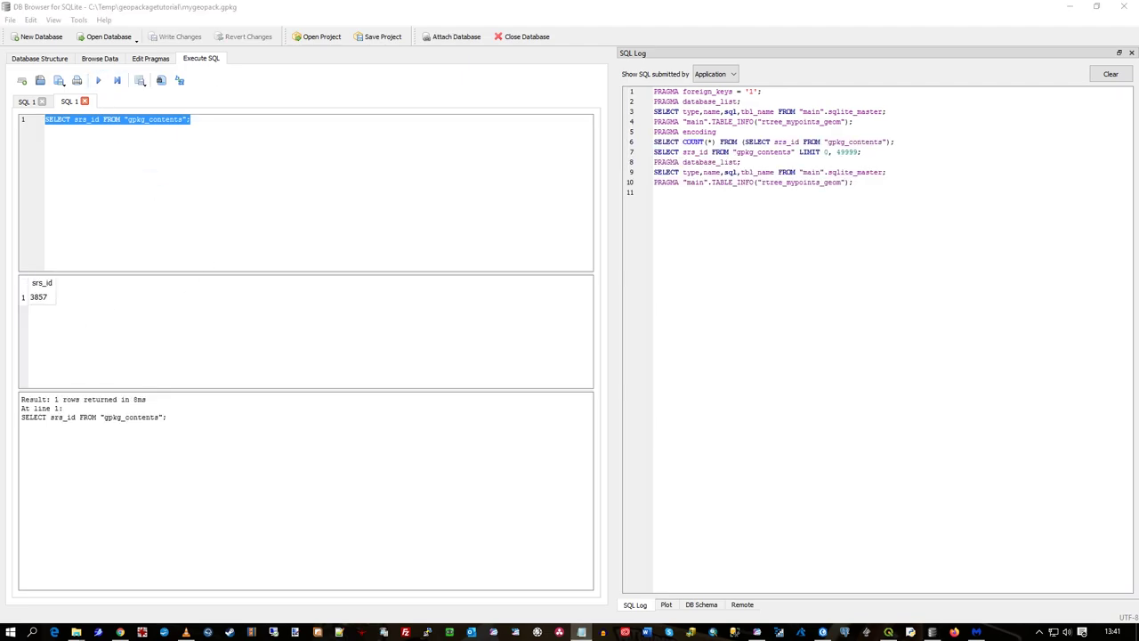
pyautogui.click(213, 147)
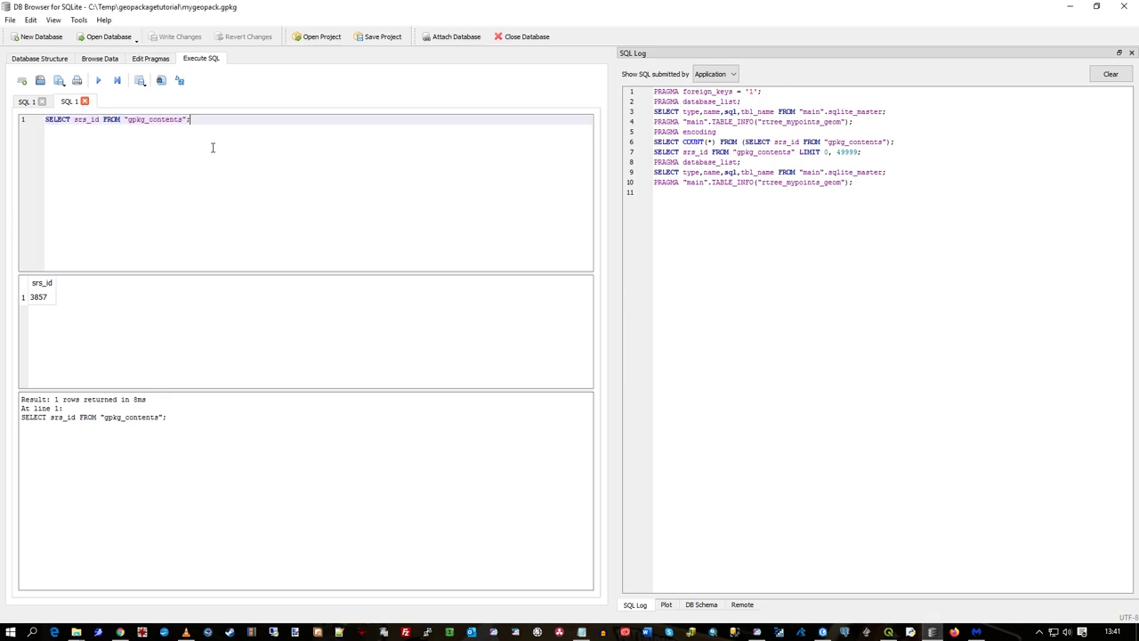
pyautogui.hotkey('ctrl', 'a')
pyautogui.write('SELECT table_name FROM "gpkg_contents";')
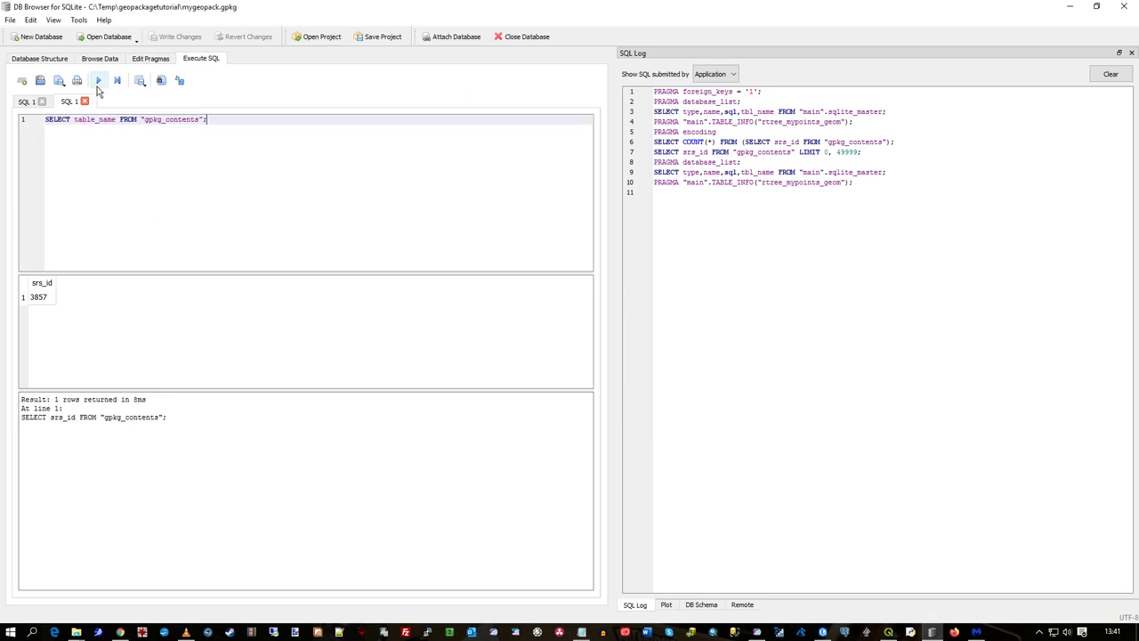
pyautogui.click(98, 80)
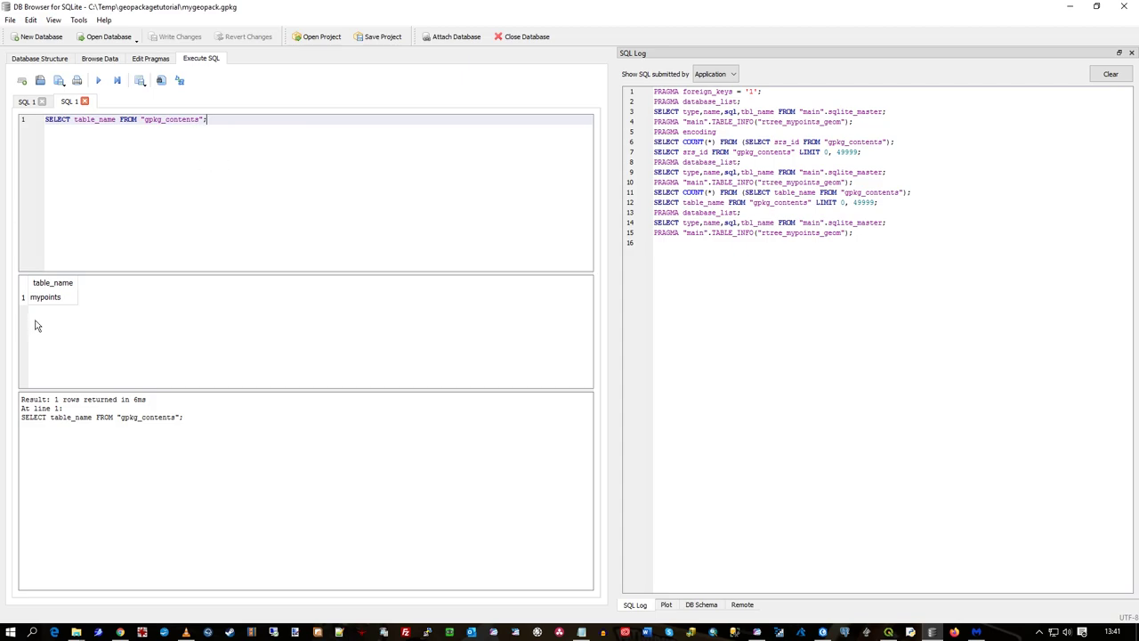
# Switch to QGIS and export the selected mygrid features into the existing mygeopack.gpkg GeoPackage with the layer name mygrids
pyautogui.click(822, 632)
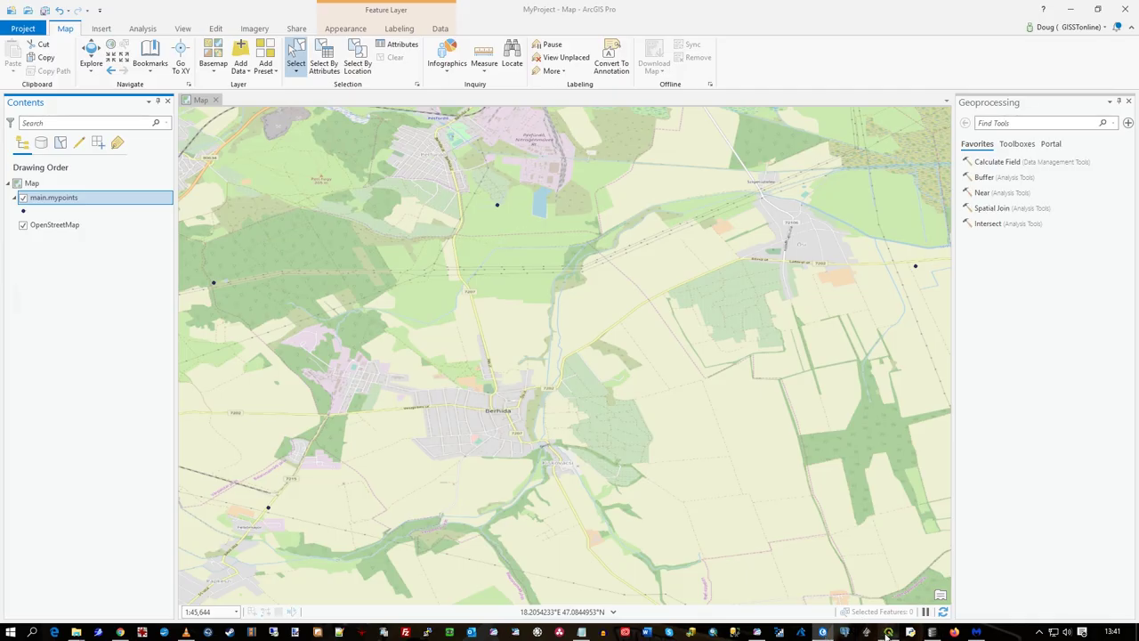
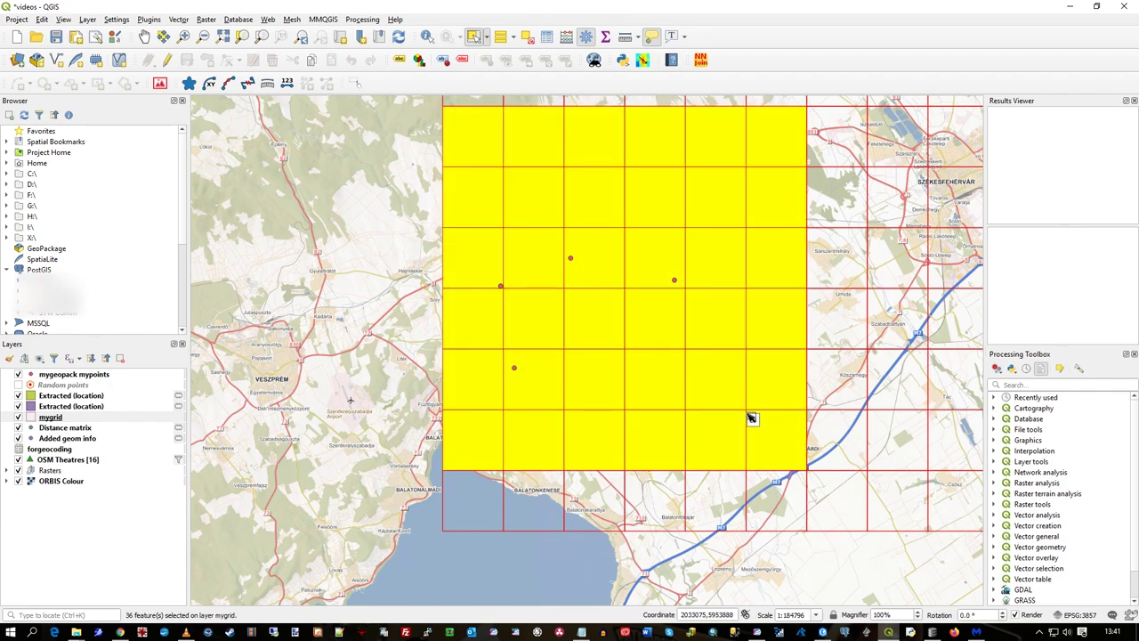
pyautogui.rightClick(63, 423)
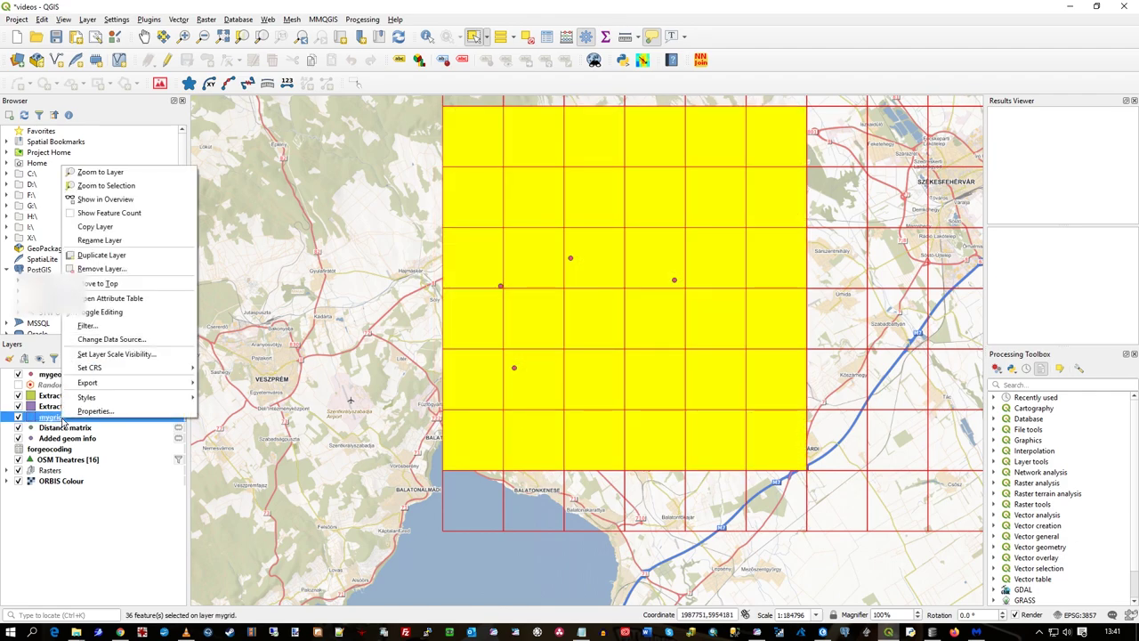
pyautogui.moveTo(122, 384)
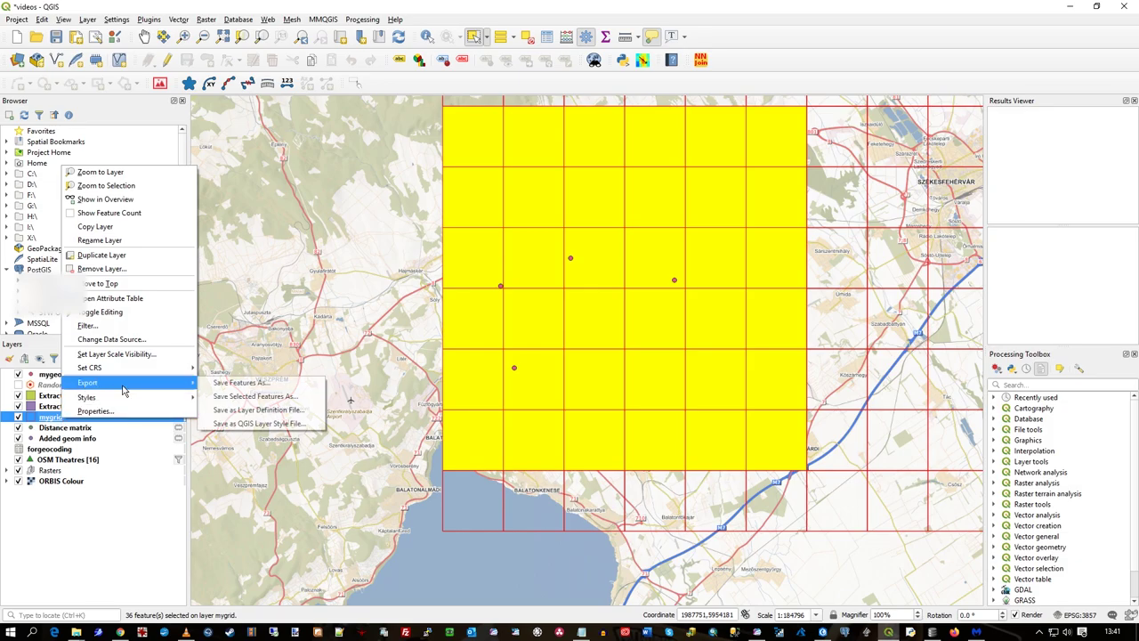
pyautogui.click(252, 385)
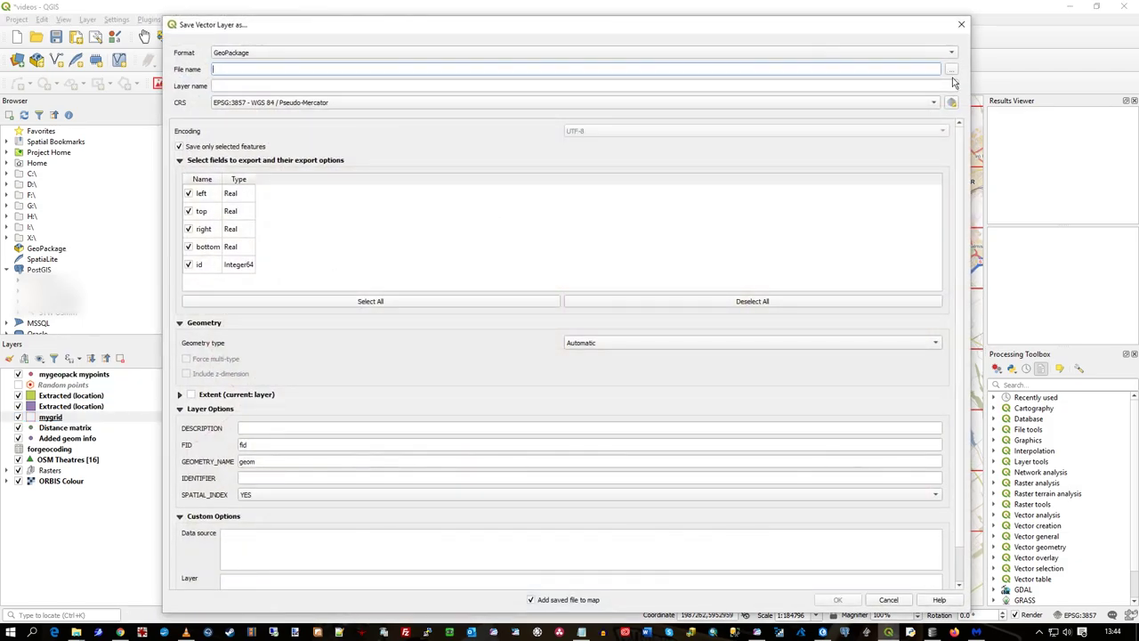
pyautogui.click(952, 73)
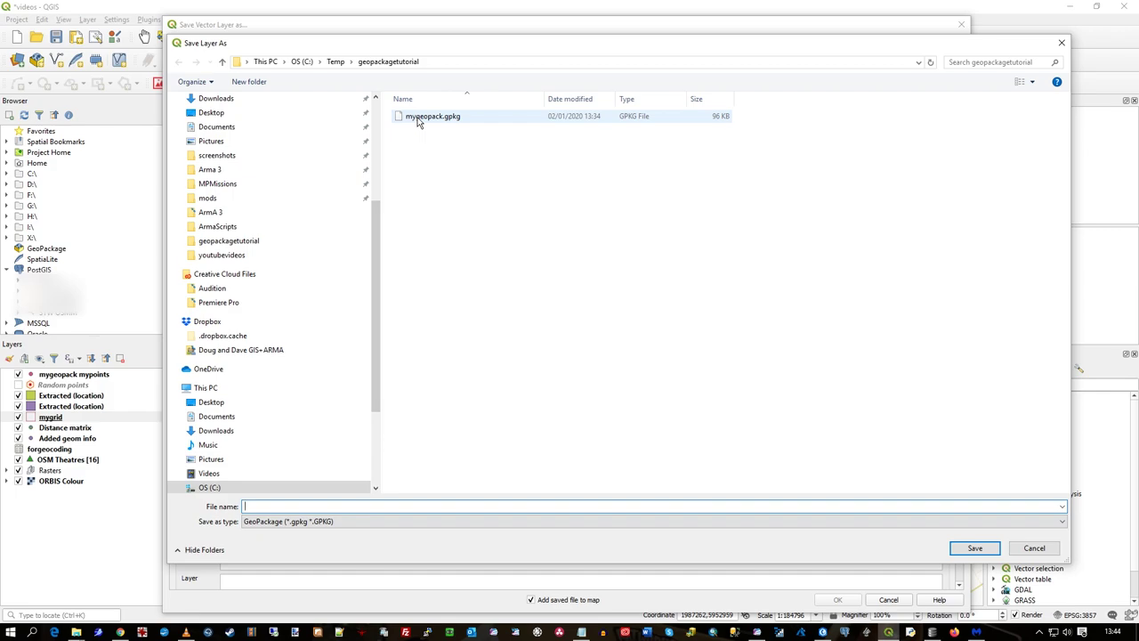
pyautogui.click(419, 118)
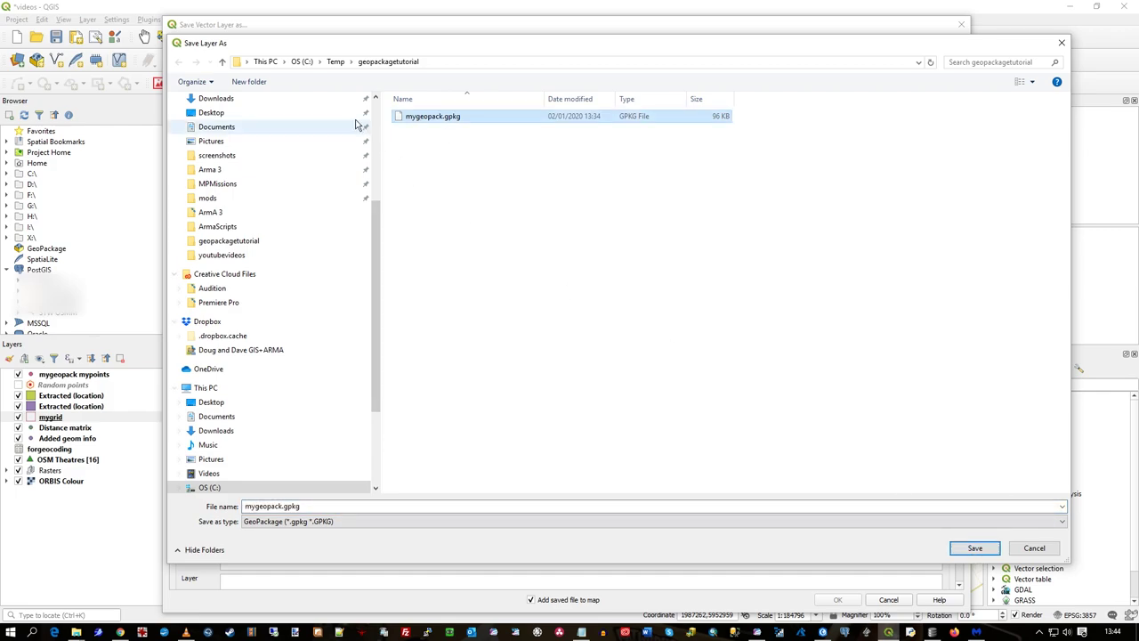
pyautogui.click(975, 548)
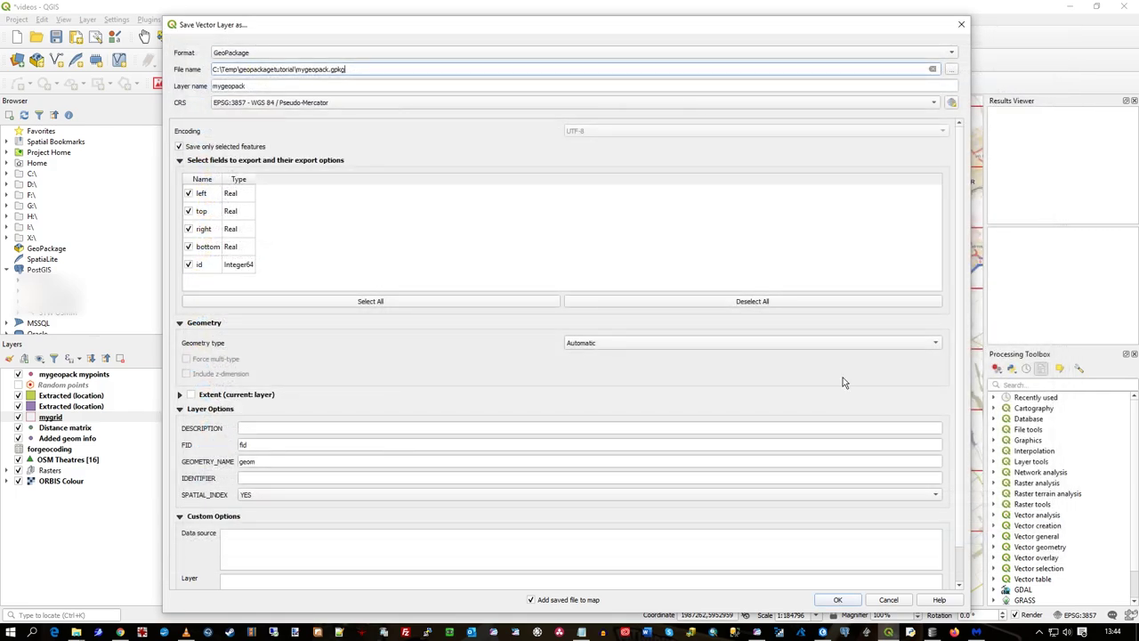
pyautogui.doubleClick(257, 86)
pyautogui.write('mygrids')
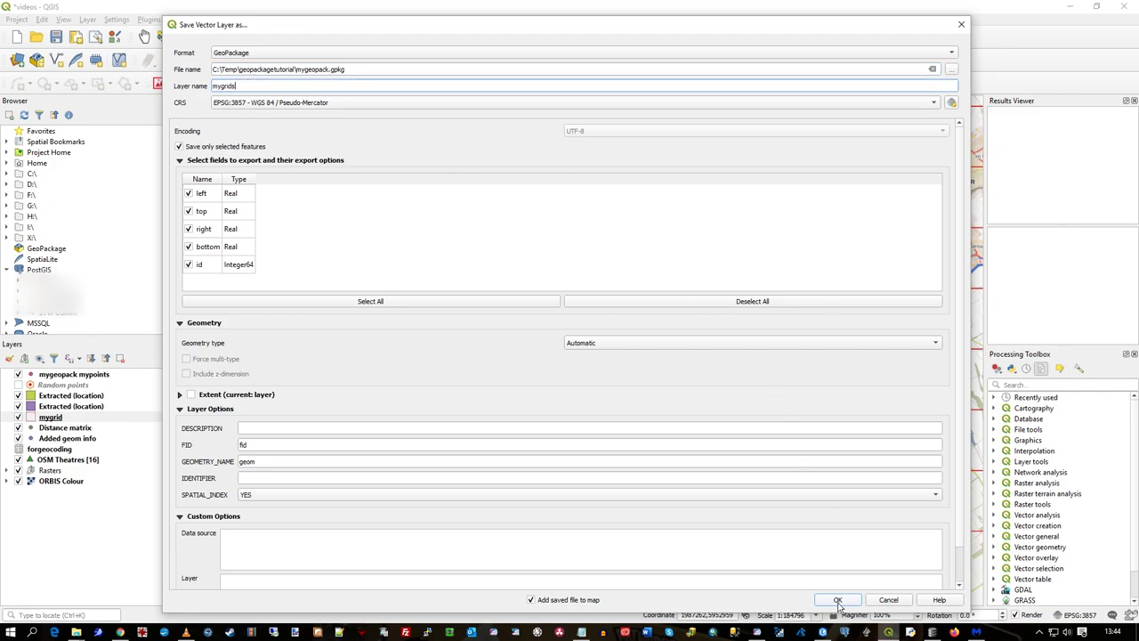
pyautogui.click(838, 599)
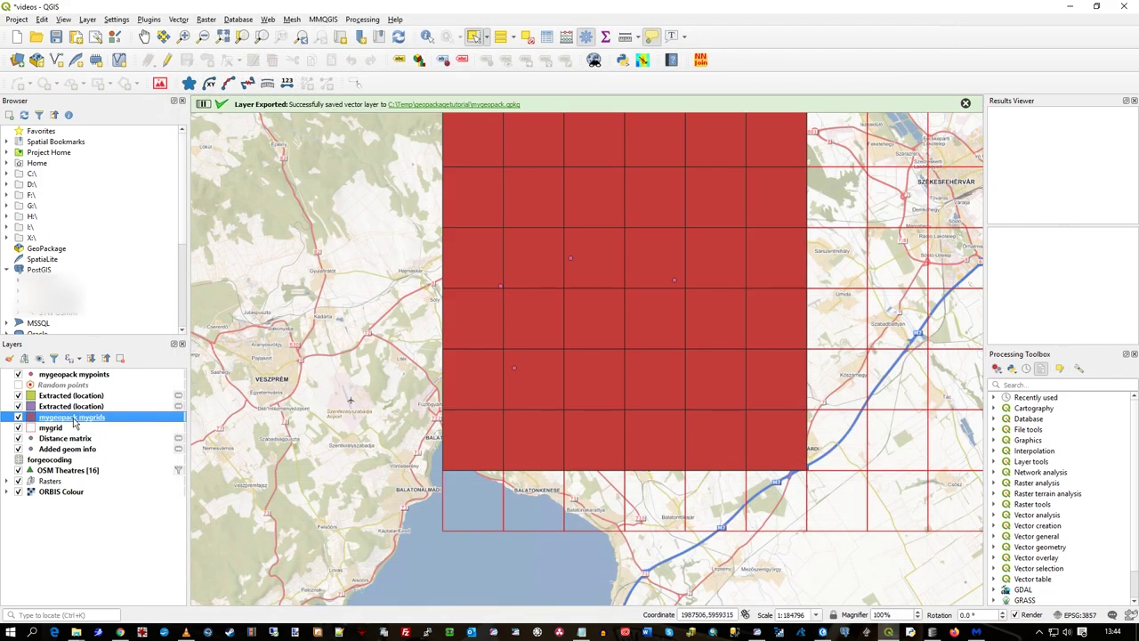
# Review the source path and geometry type in the mygeopack mygrids layer's properties, and close them
pyautogui.moveTo(75, 423)
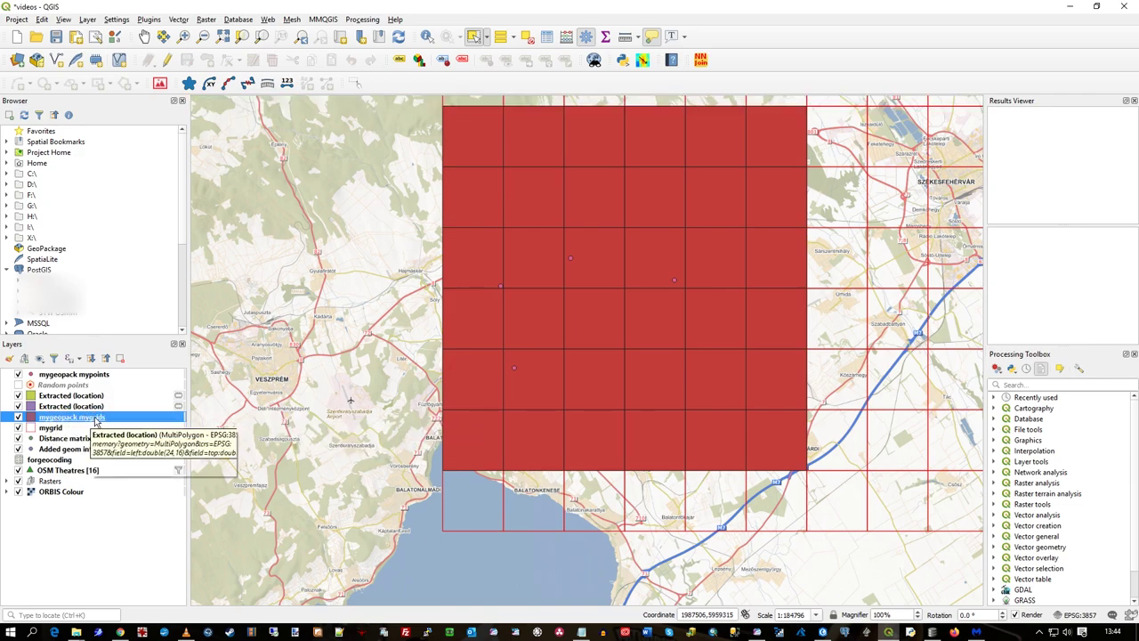
pyautogui.rightClick(83, 424)
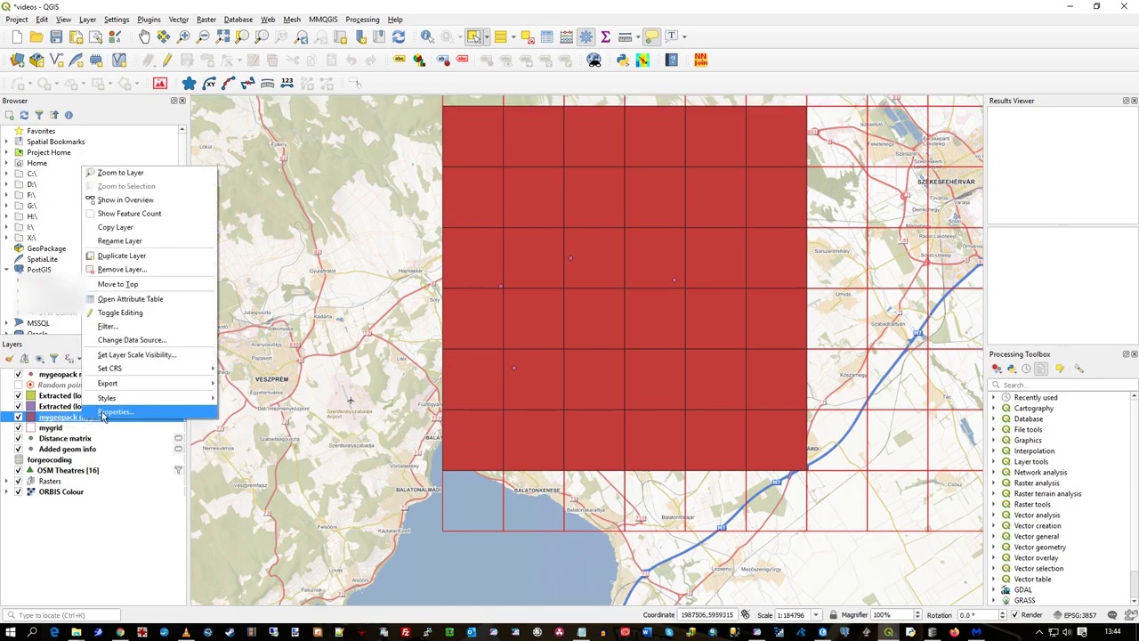
pyautogui.click(112, 412)
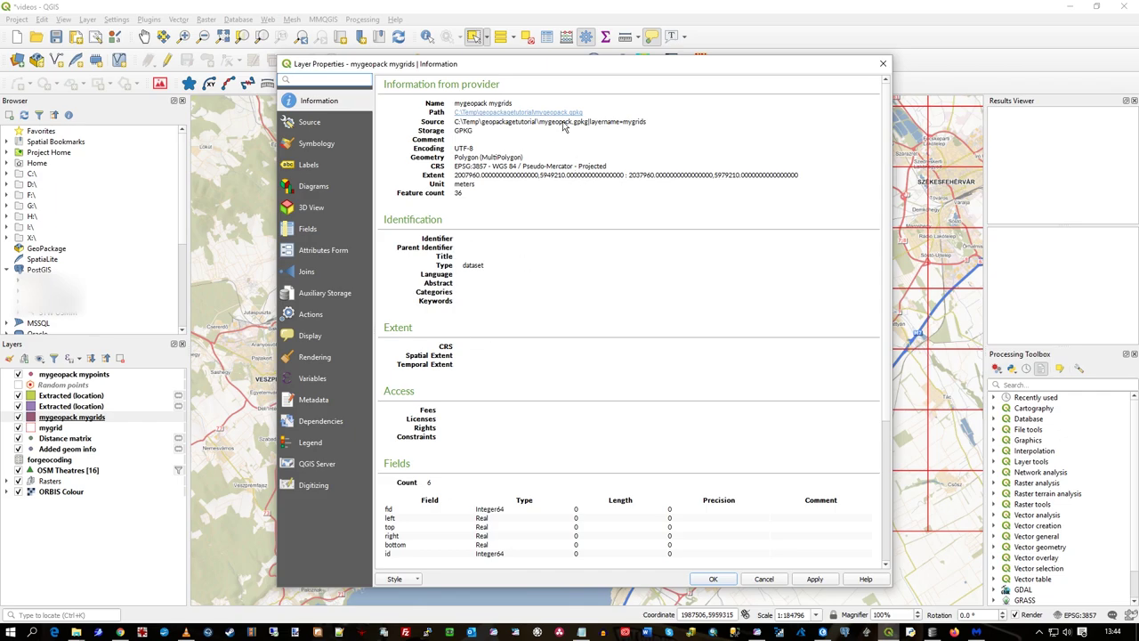
pyautogui.tripleClick(460, 162)
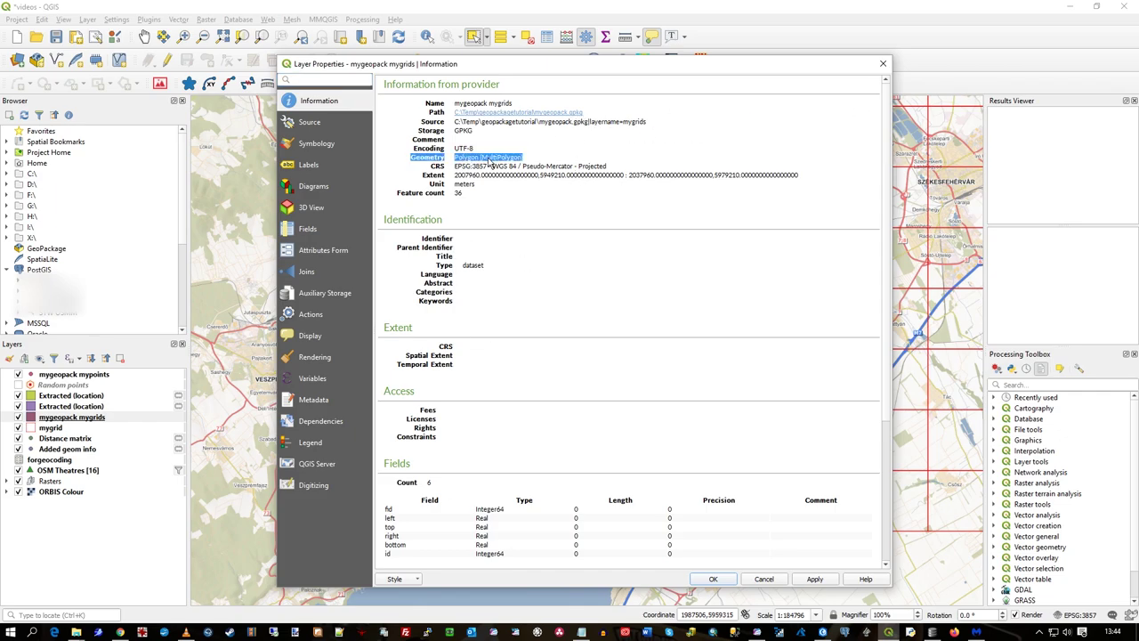
pyautogui.click(883, 65)
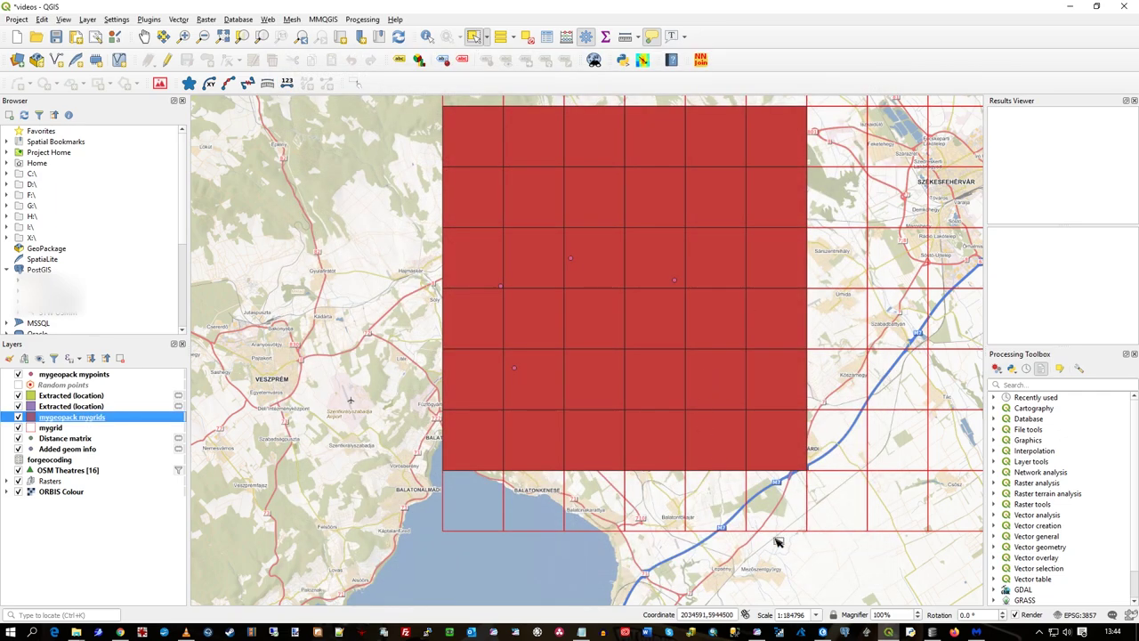
# Switch to DB Browser for SQLite, rerun the table_name query on gpkg_contents, and close the database and minimize the window
pyautogui.moveTo(935, 635)
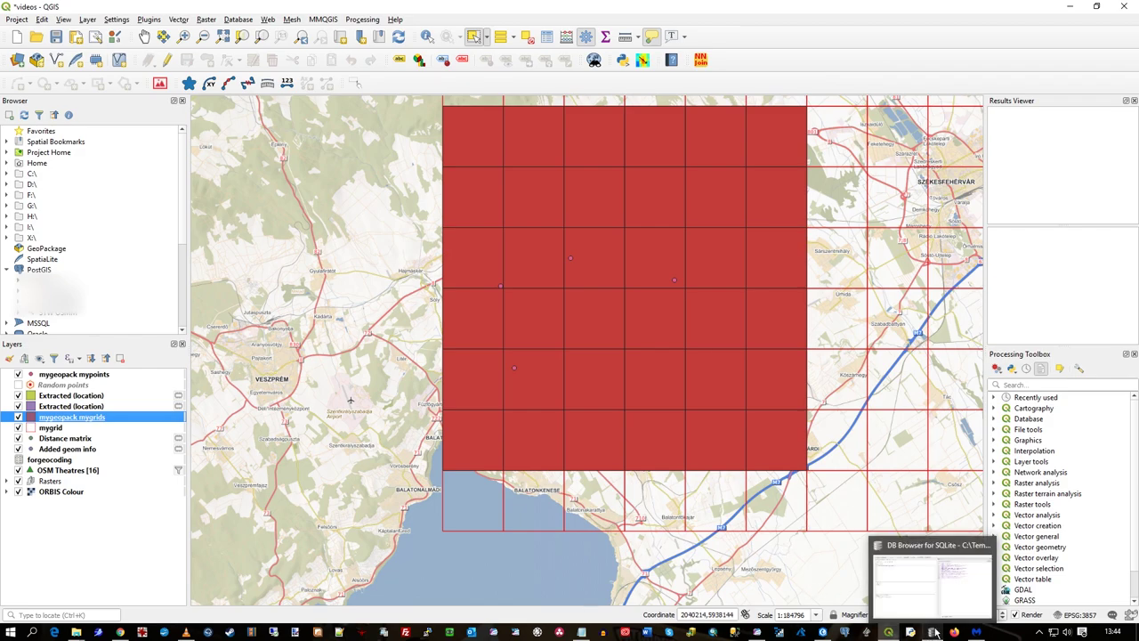
pyautogui.click(943, 609)
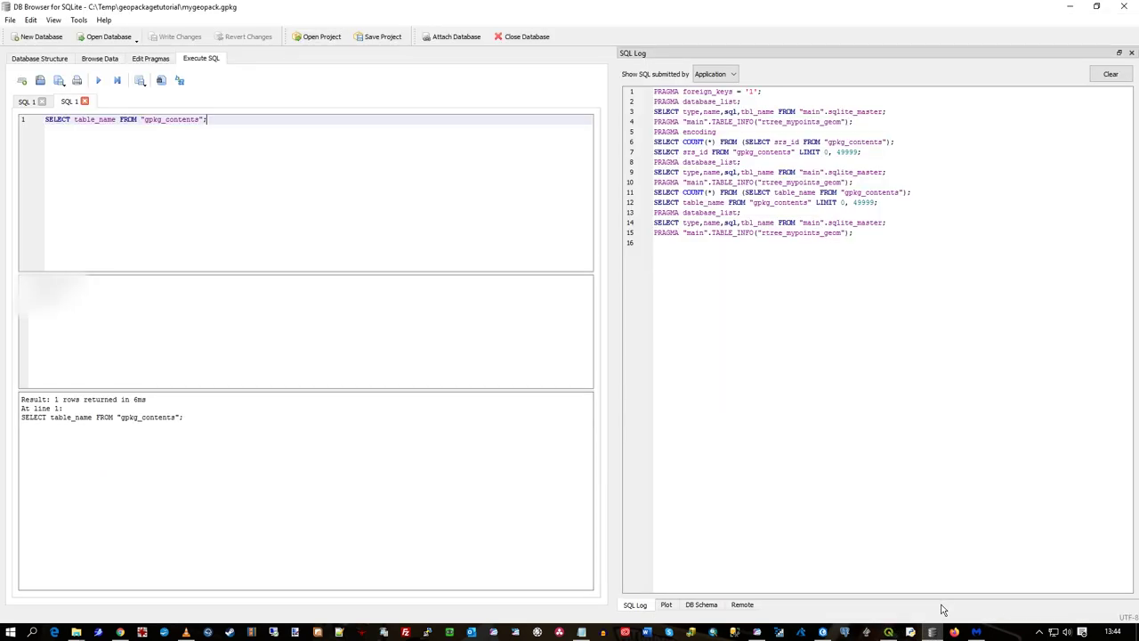
pyautogui.moveTo(217, 122); pyautogui.dragTo(44, 120)
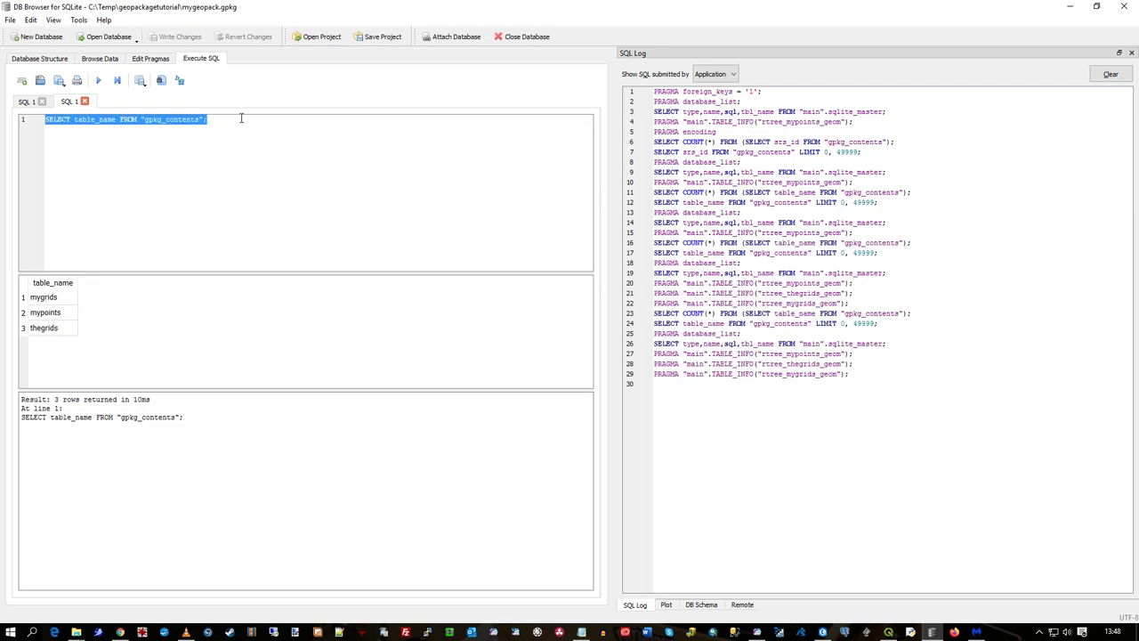
pyautogui.moveTo(210, 119); pyautogui.dragTo(44, 119)
pyautogui.click(99, 81)
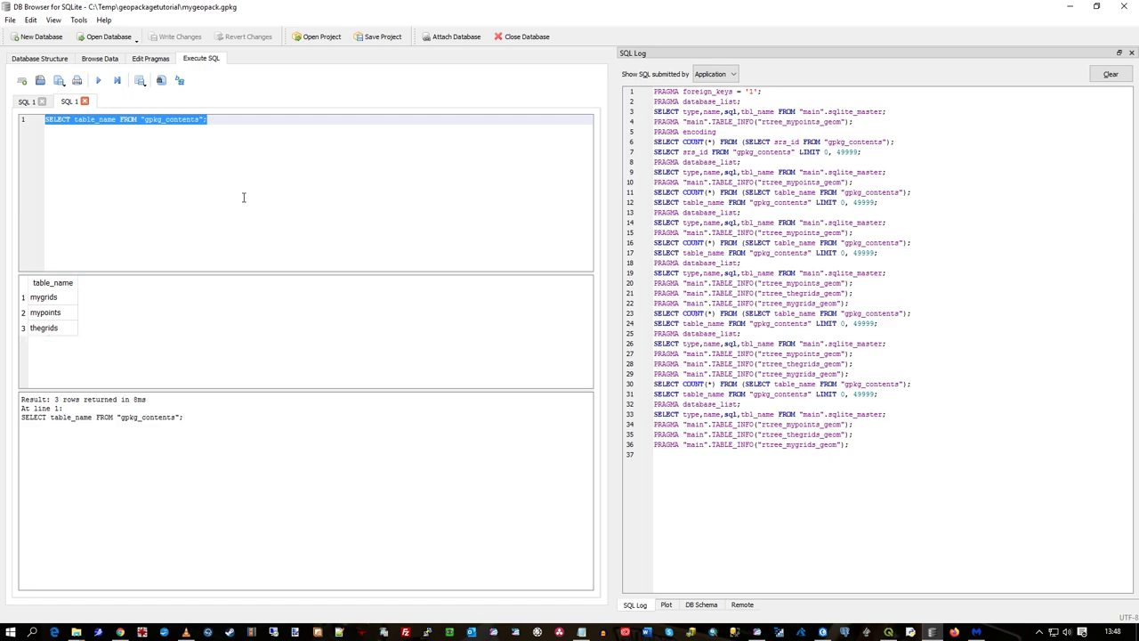
pyautogui.click(533, 39)
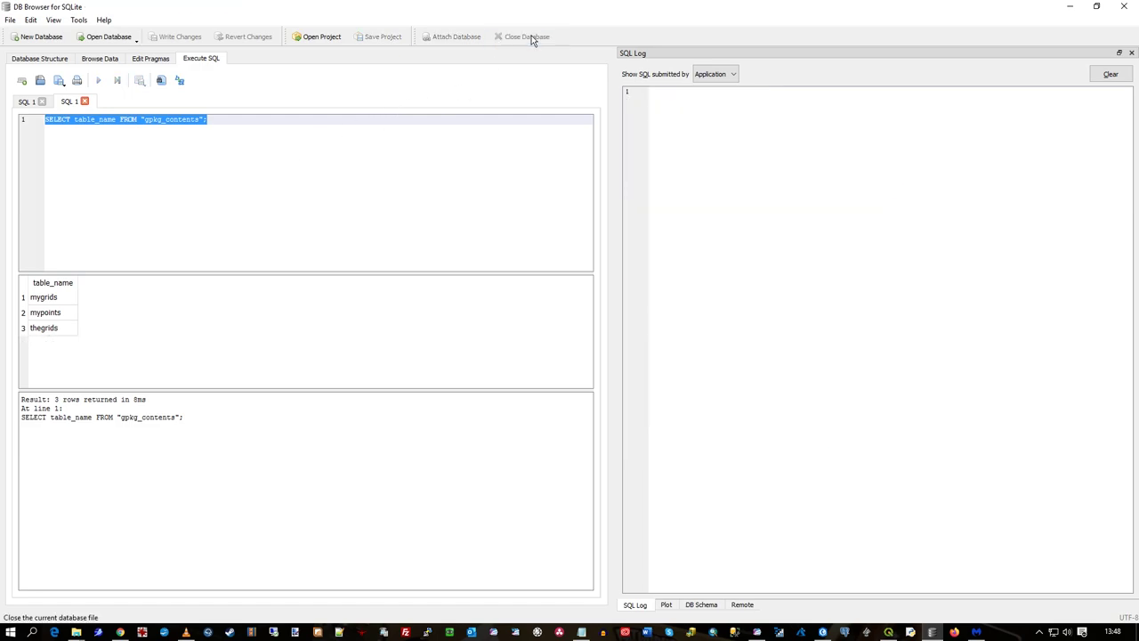
pyautogui.click(1073, 8)
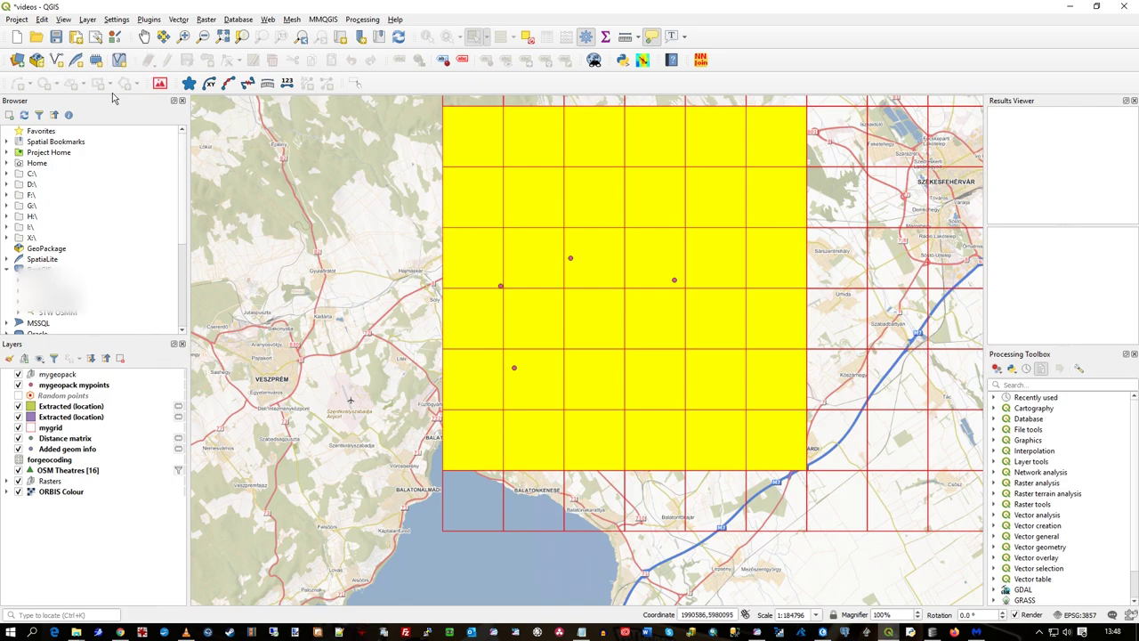
# List the vector layers available in C:\Temp\geopackagetutorial\mygeopack.gpkg in QGIS's Data Source Manager, and close it without adding any
pyautogui.click(18, 60)
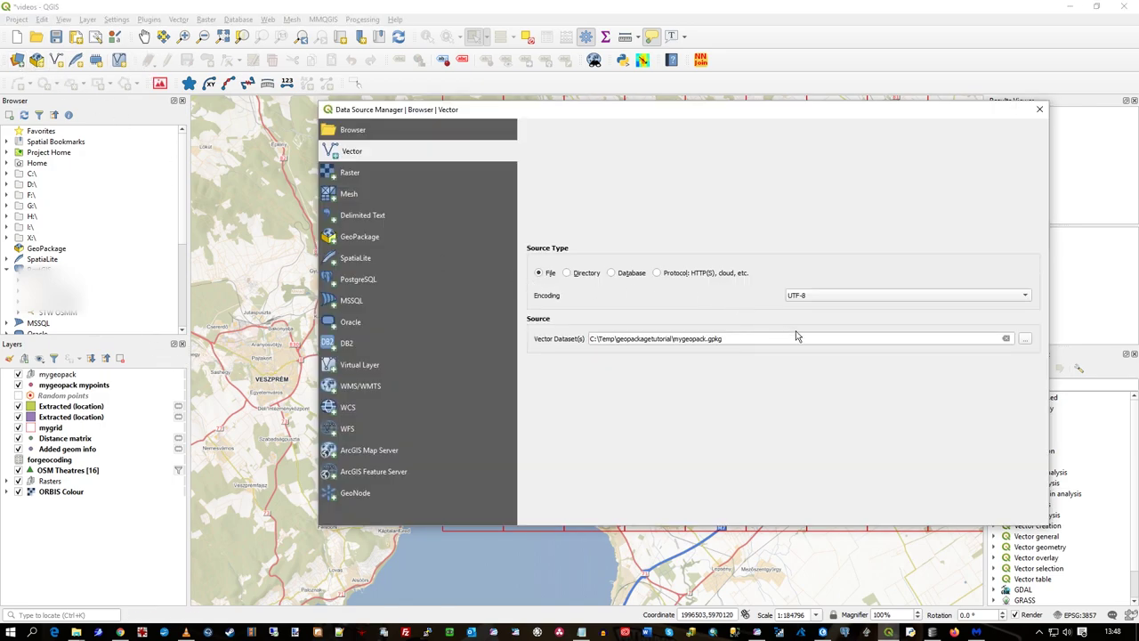
pyautogui.click(826, 337)
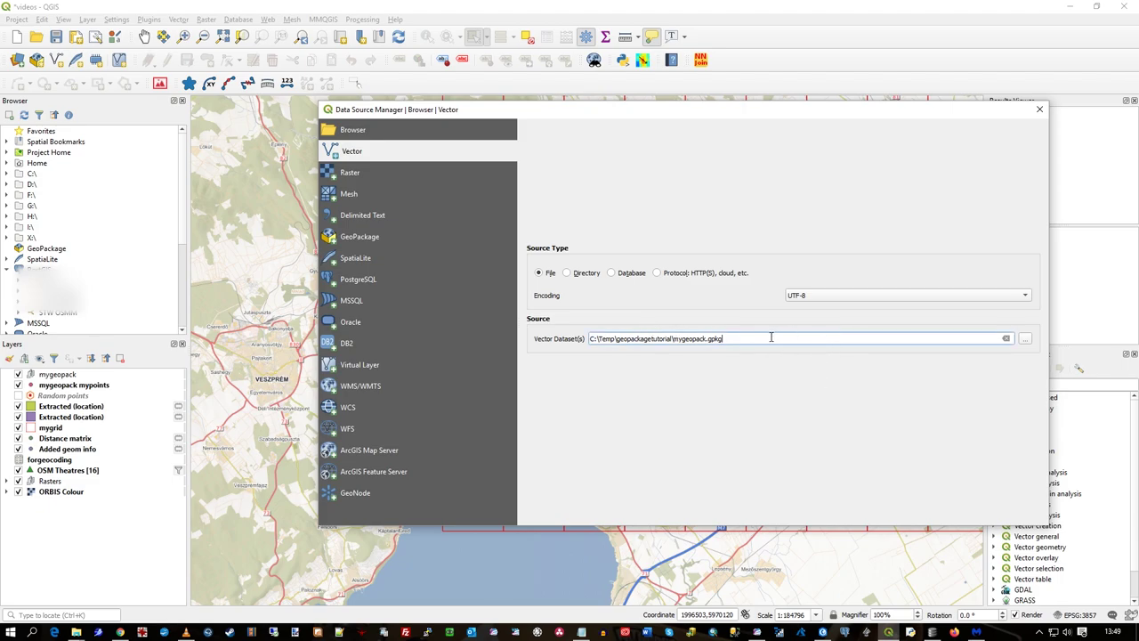
pyautogui.press('Return')
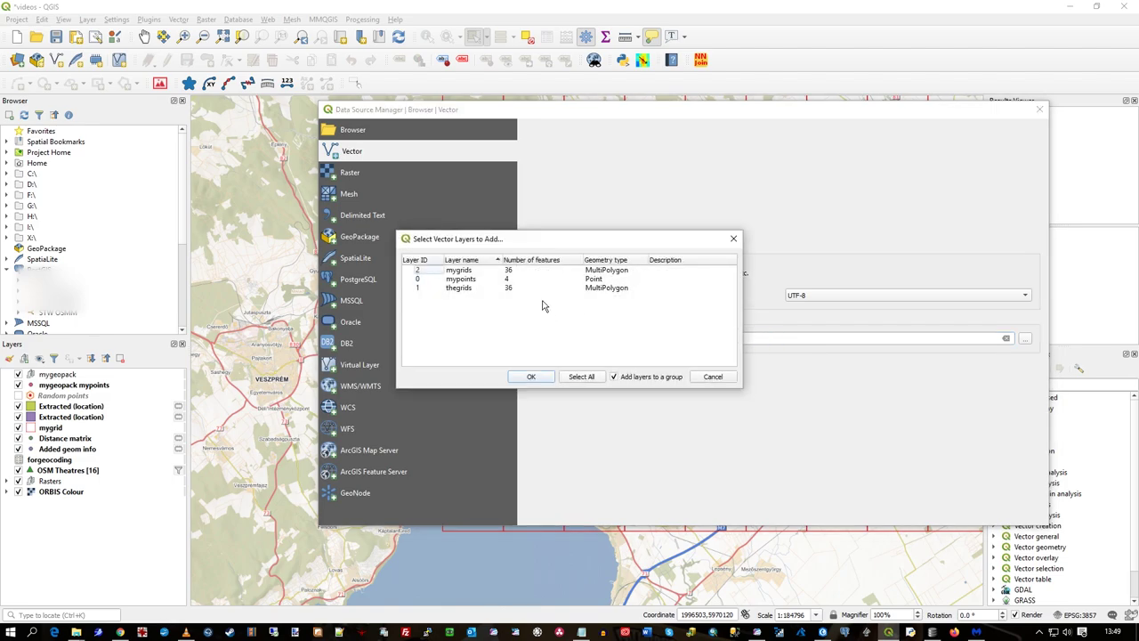
pyautogui.click(713, 378)
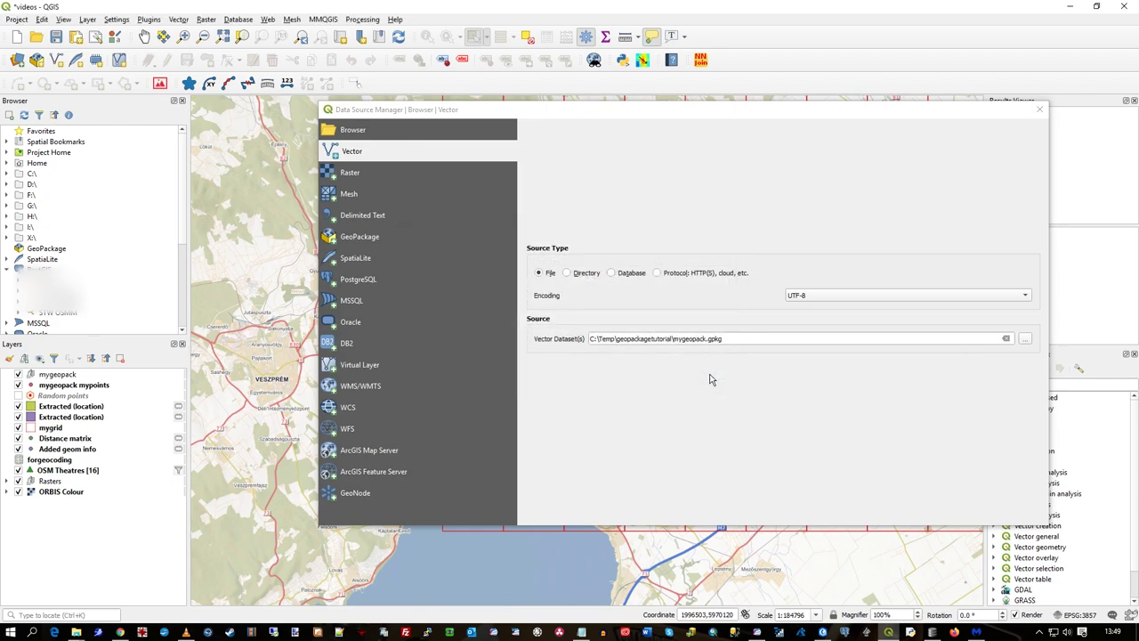
pyautogui.click(1042, 113)
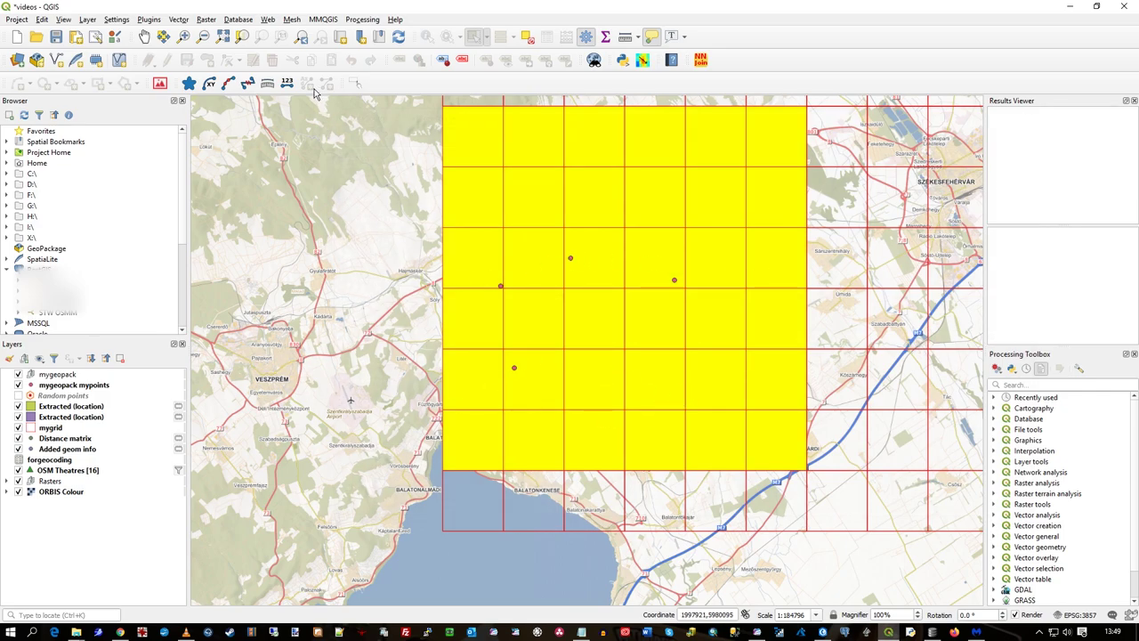
pyautogui.click(144, 36)
pyautogui.moveTo(379, 202); pyautogui.dragTo(262, 275)
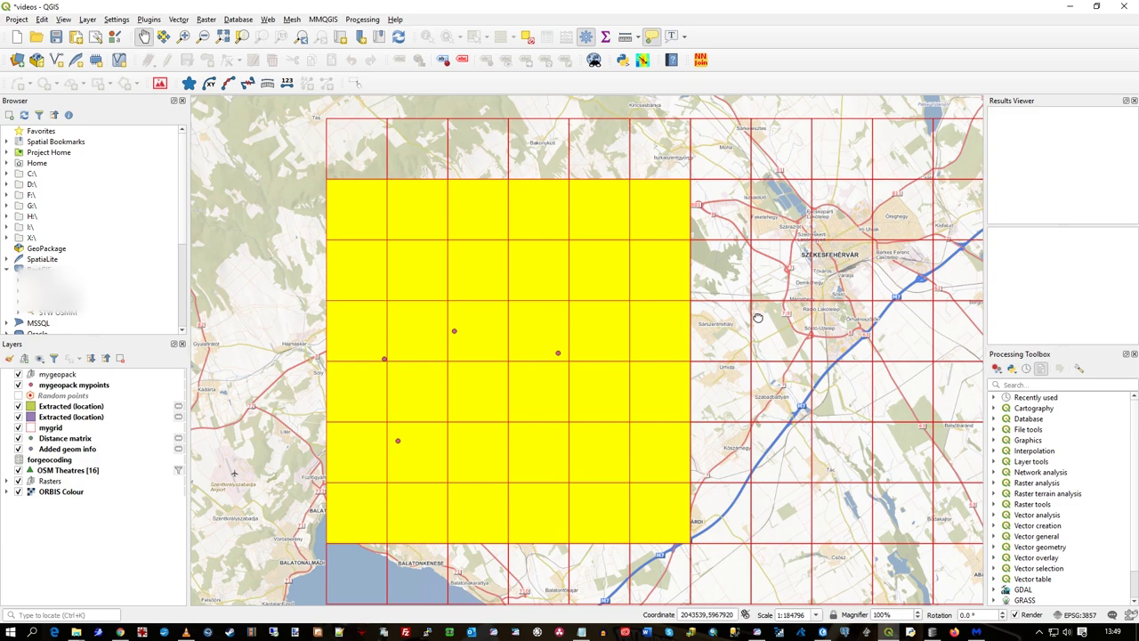
pyautogui.moveTo(761, 316); pyautogui.dragTo(712, 285)
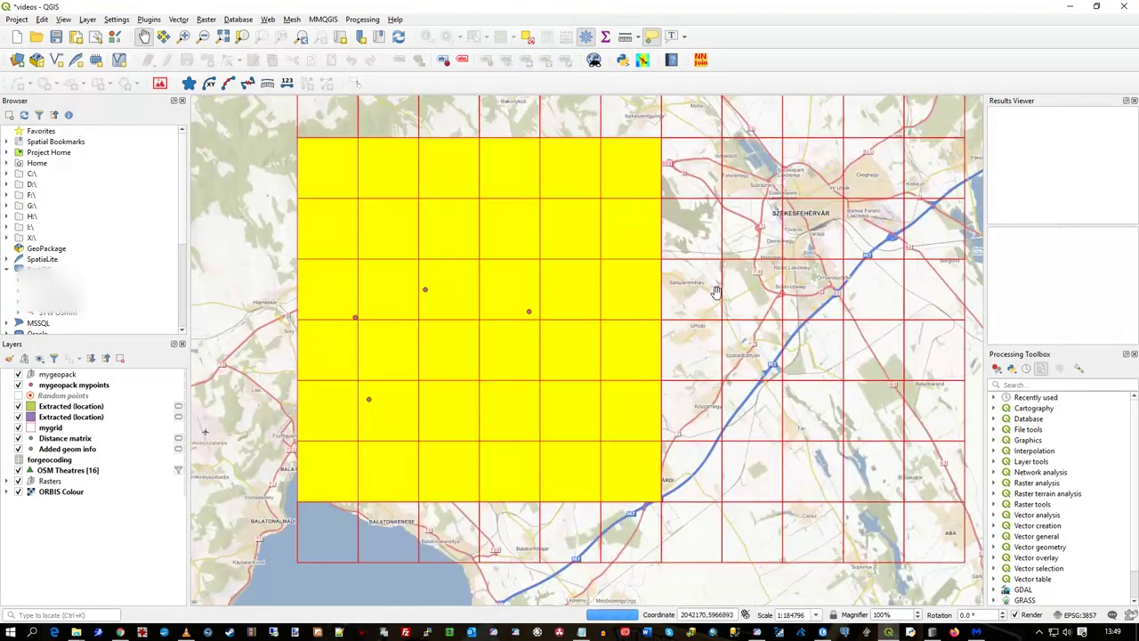
# Expand the Rasters group and hide mygeopack mypoints, both Extracted (location) layers, mygrid, Distance matrix, Added geom info and OSM Theatres
pyautogui.scroll(-1, 673, 316)
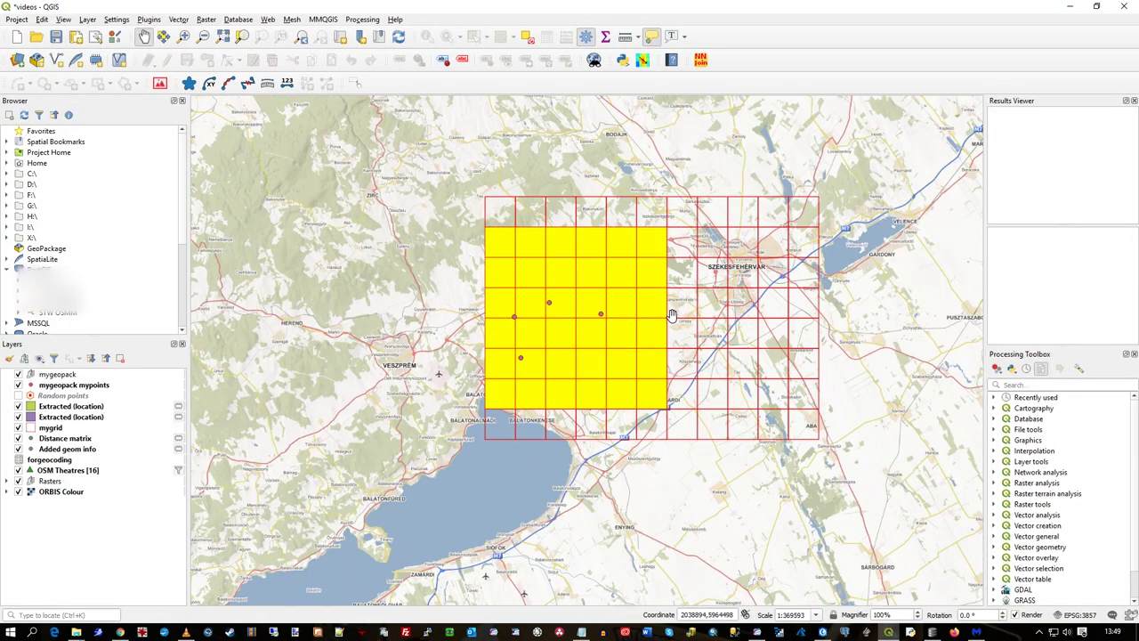
pyautogui.moveTo(444, 357); pyautogui.dragTo(463, 378)
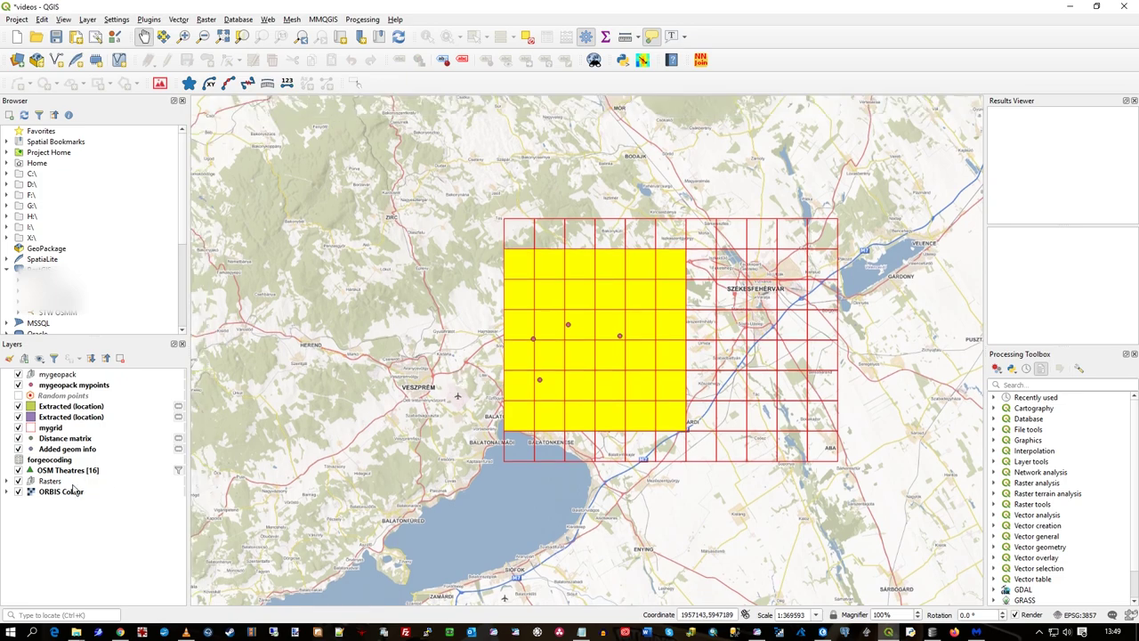
pyautogui.click(8, 481)
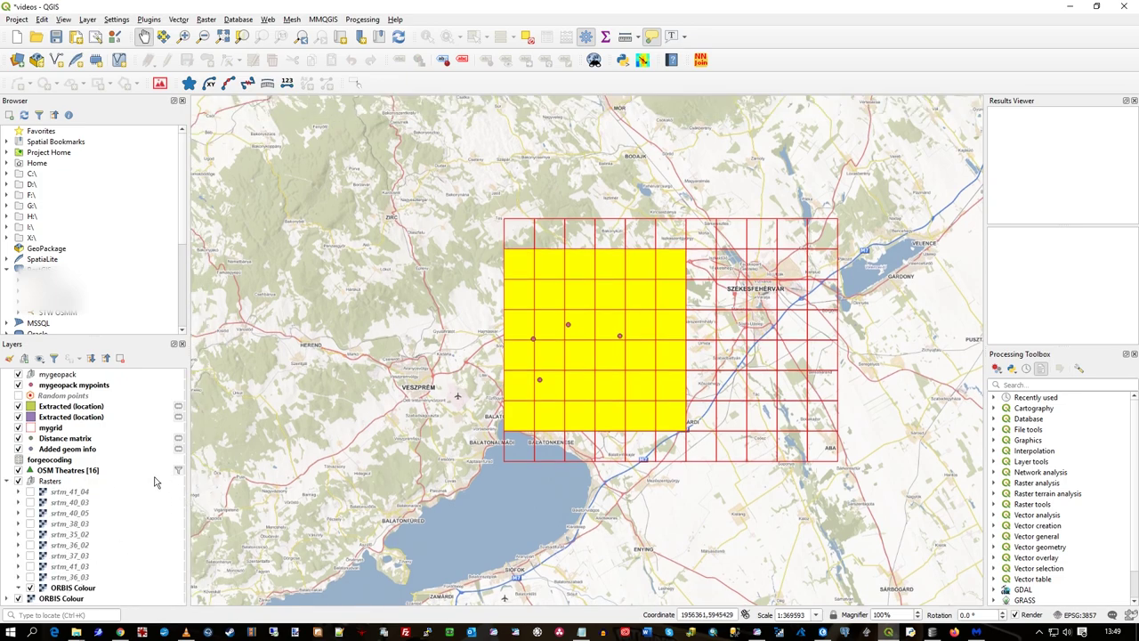
pyautogui.click(18, 384)
pyautogui.click(18, 406)
pyautogui.click(18, 416)
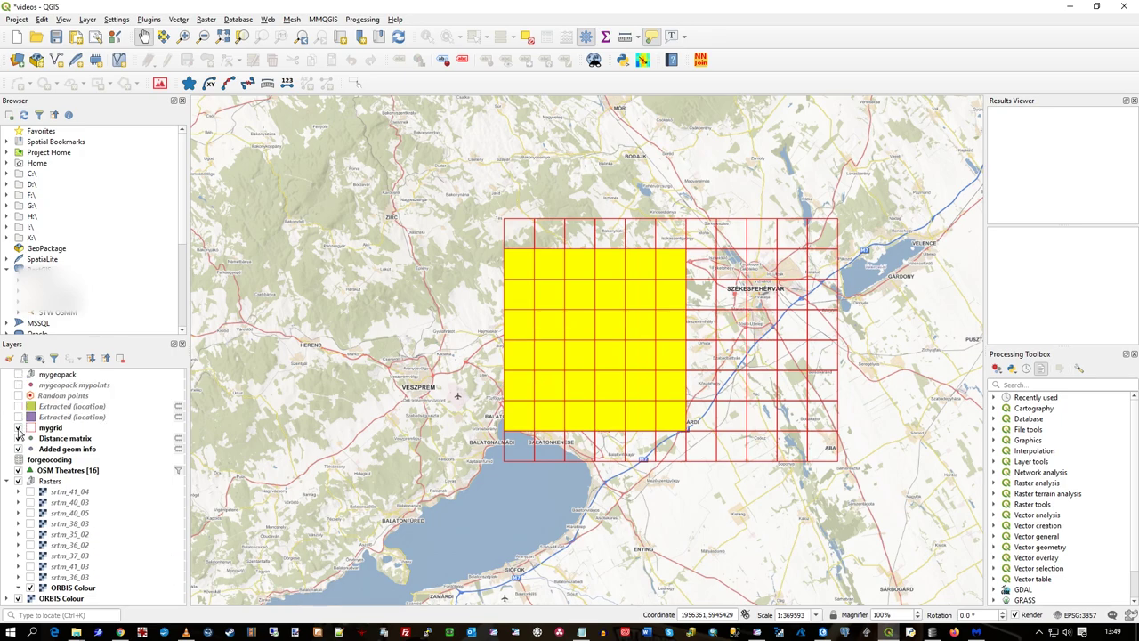
pyautogui.click(19, 427)
pyautogui.click(19, 438)
pyautogui.click(19, 449)
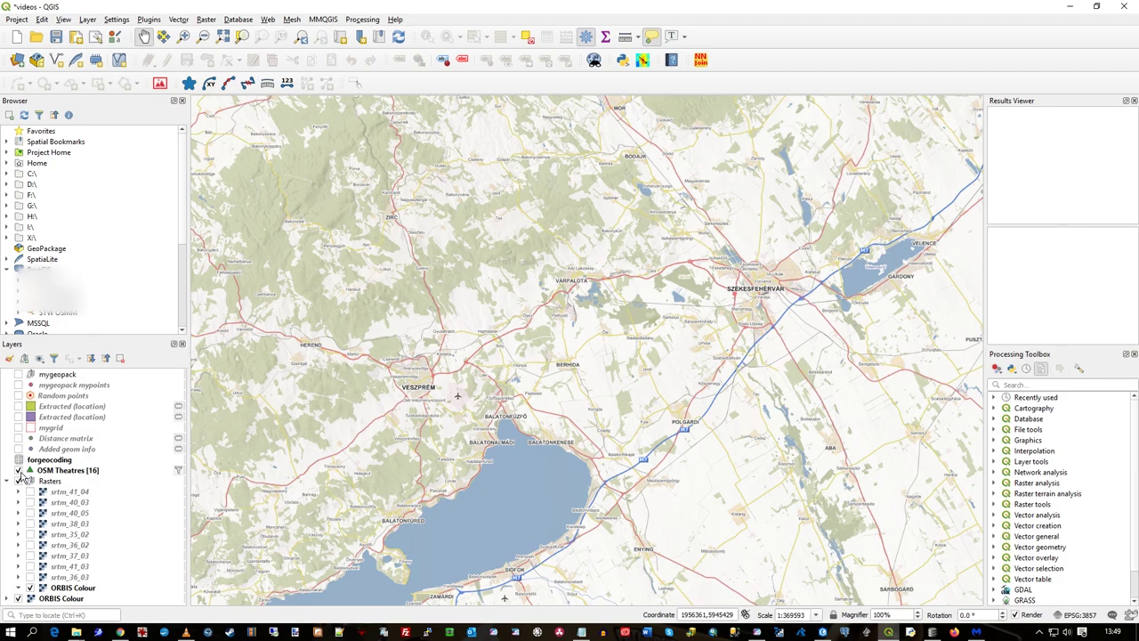
pyautogui.click(19, 470)
# Show the srtm_41_04 raster from the Rasters group and zoom the map to that layer
pyautogui.moveTo(544, 399); pyautogui.dragTo(632, 312)
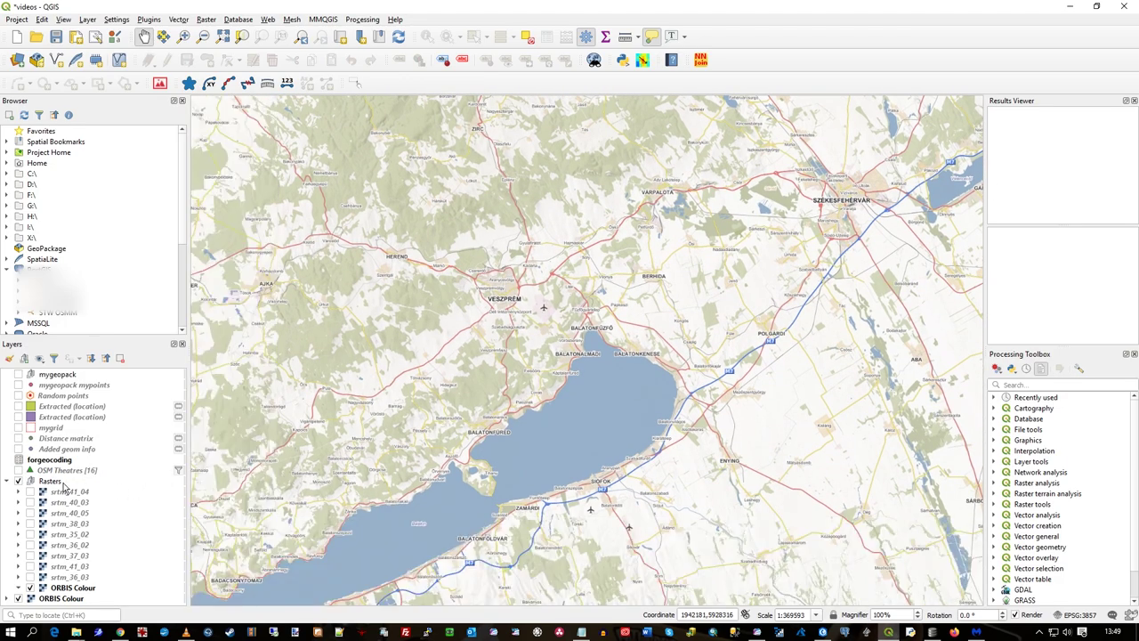
pyautogui.click(29, 492)
pyautogui.rightClick(55, 495)
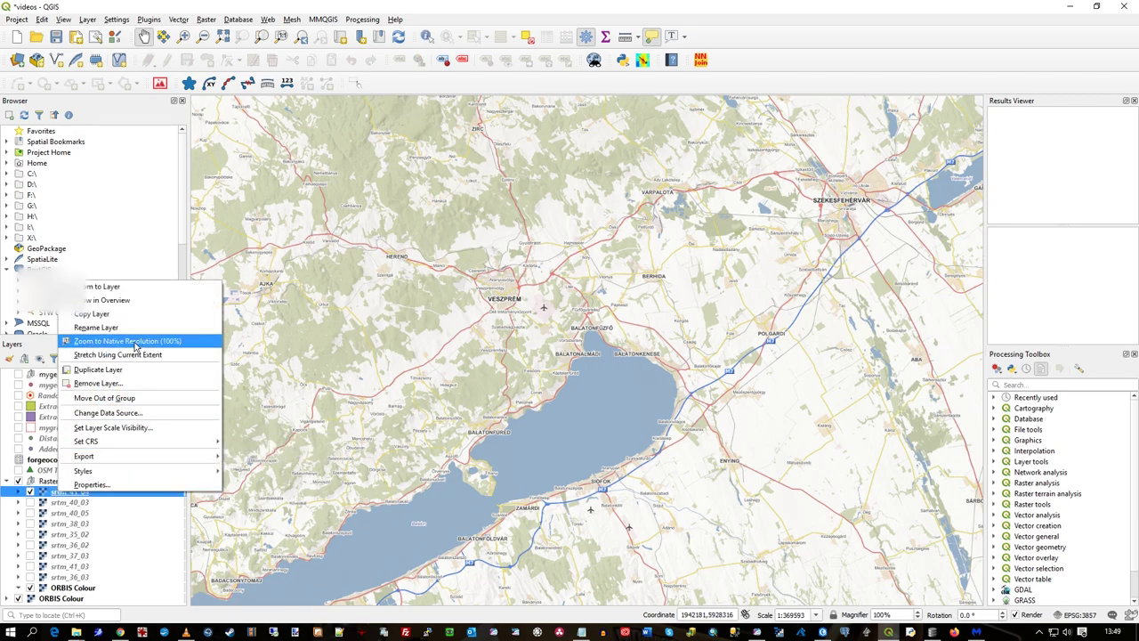
pyautogui.click(124, 286)
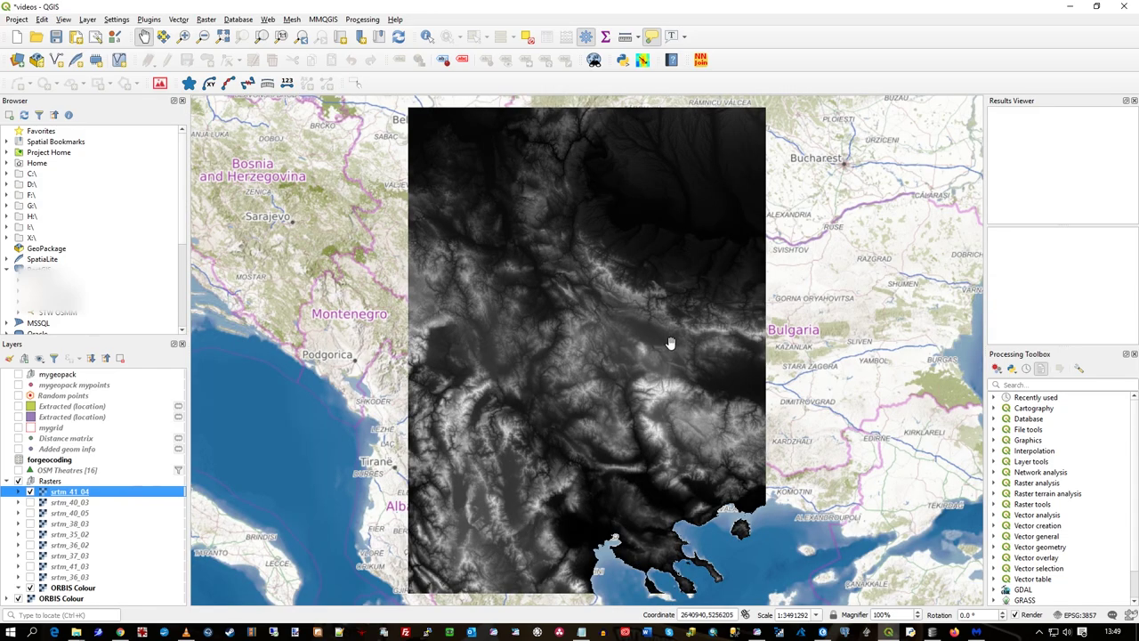
pyautogui.scroll(-1, 619, 350)
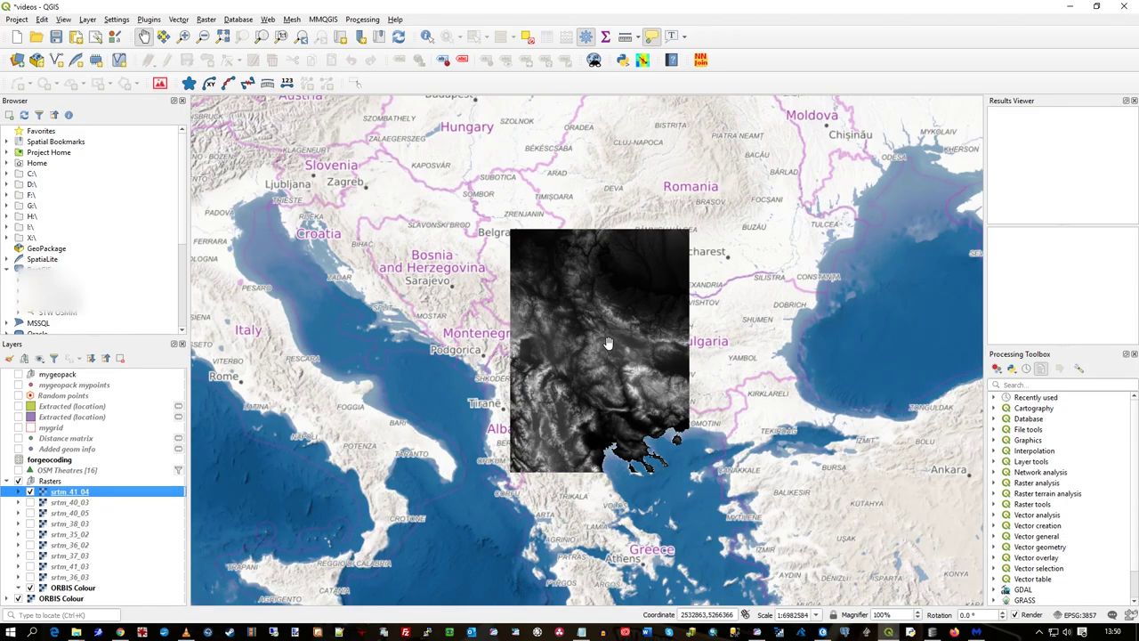
pyautogui.scroll(1, 608, 343)
pyautogui.scroll(-1, 608, 342)
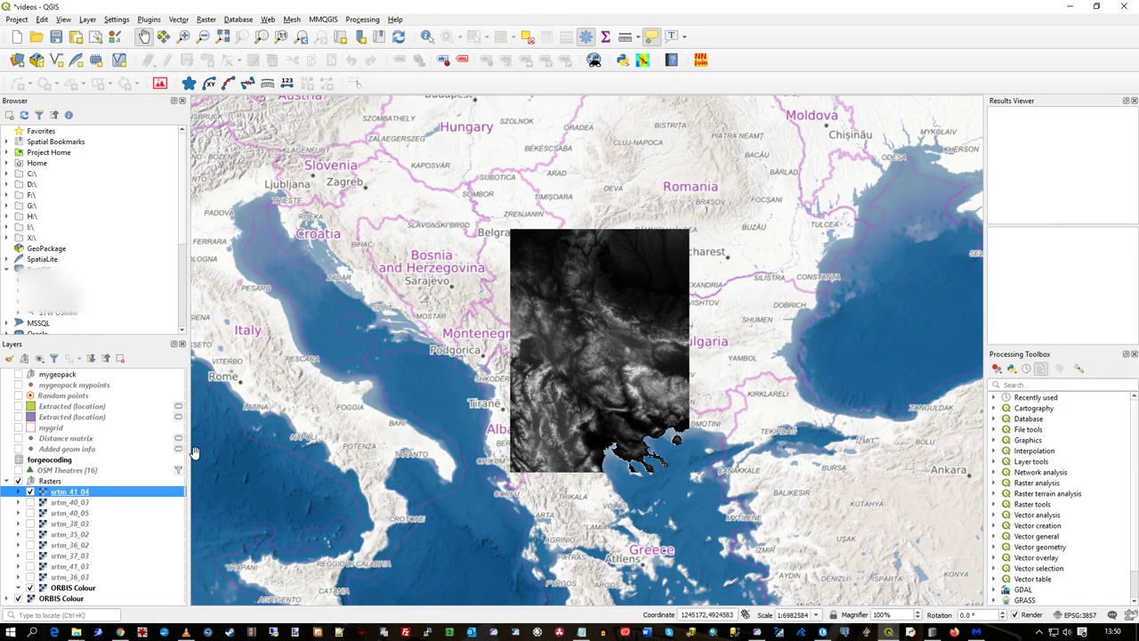
# Start exporting the srtm_41_04 raster in GeoPackage format, with the existing mygeopack.gpkg as the target file
pyautogui.rightClick(98, 490)
pyautogui.moveTo(182, 455)
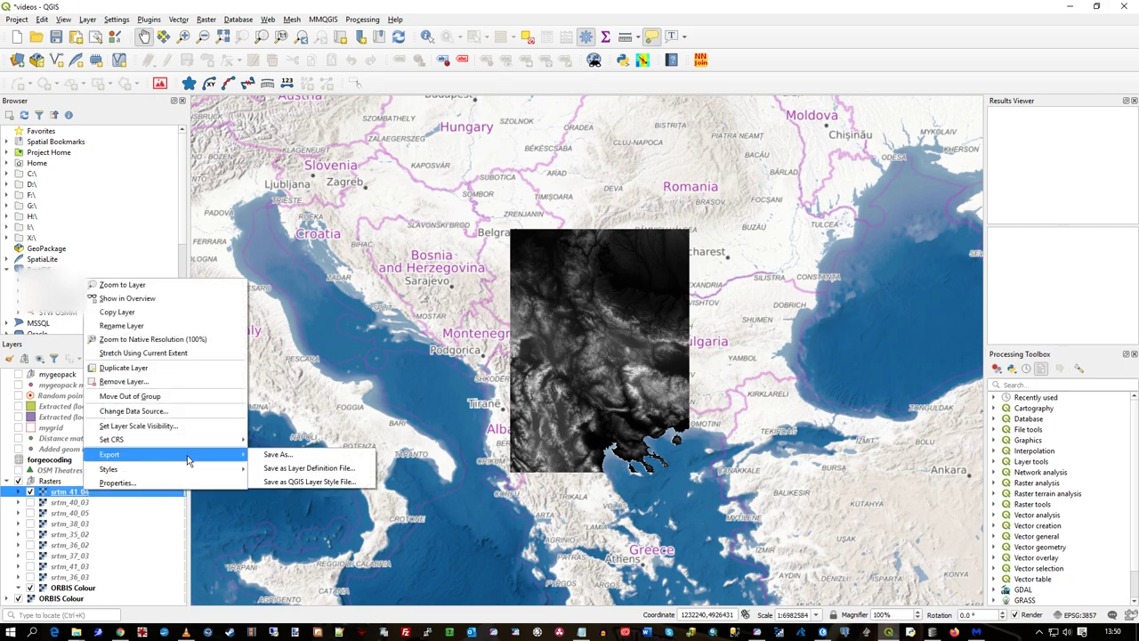
pyautogui.click(304, 457)
pyautogui.click(667, 168)
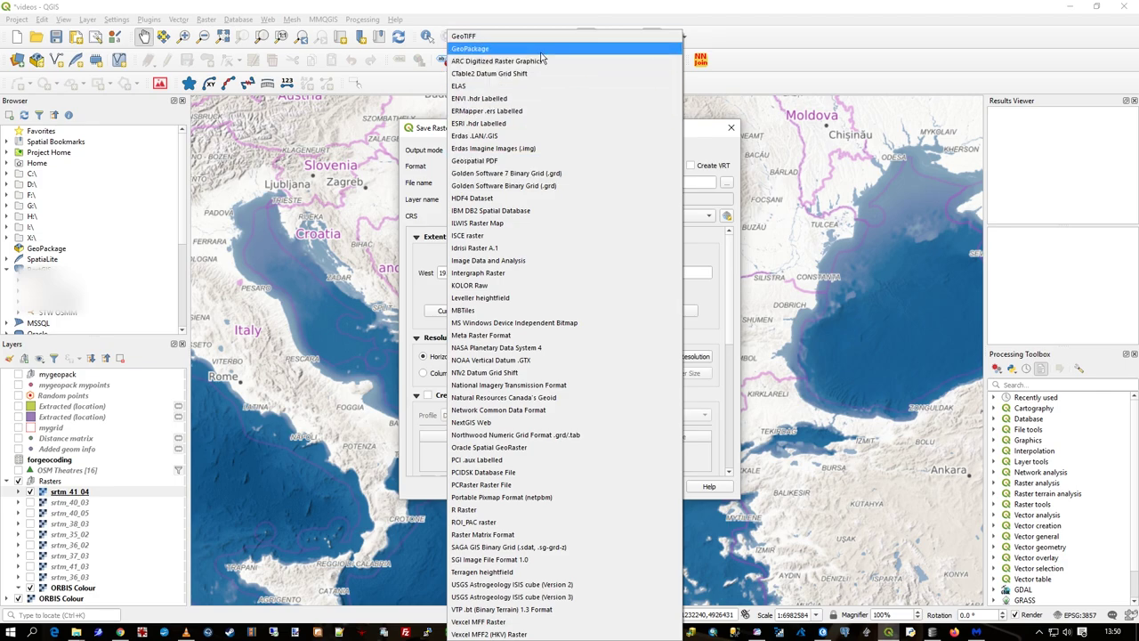
pyautogui.click(498, 48)
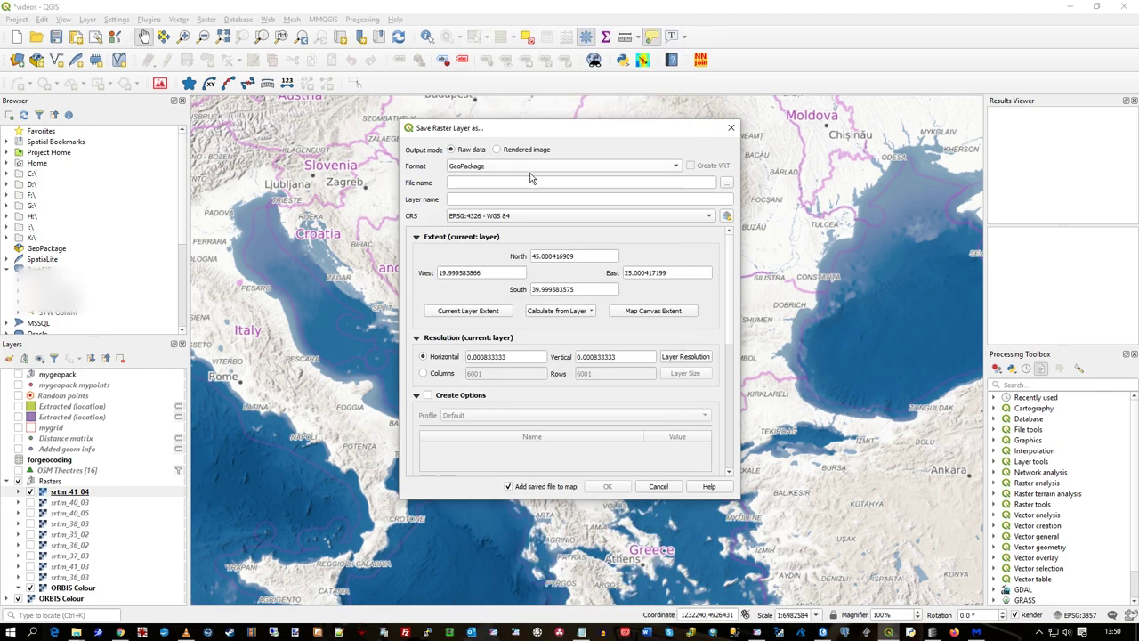
pyautogui.click(725, 183)
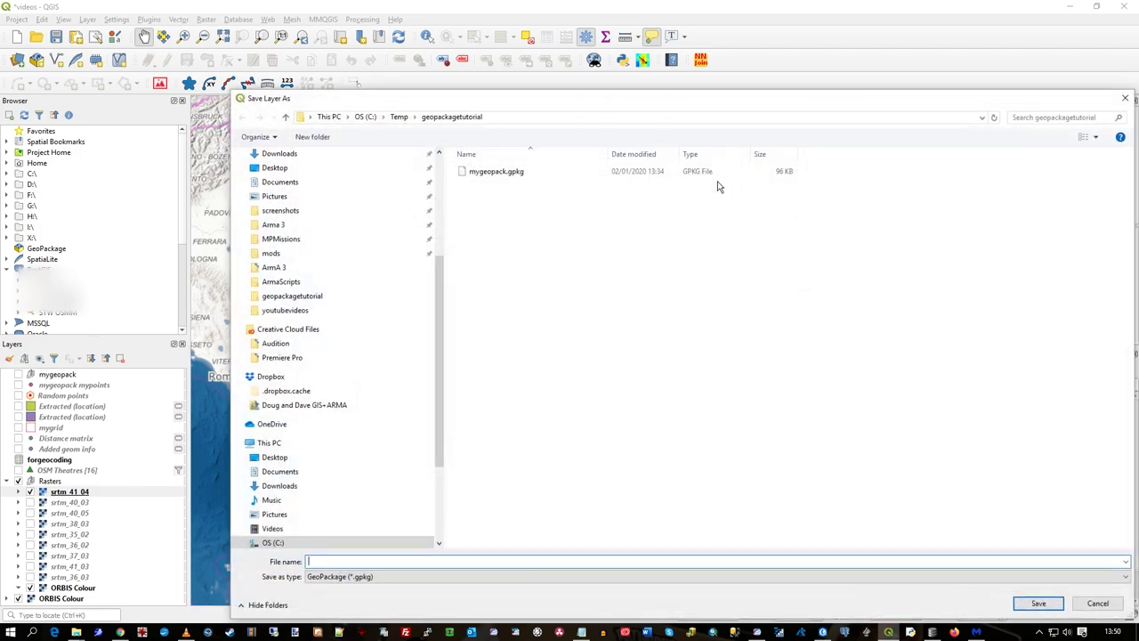
pyautogui.click(497, 171)
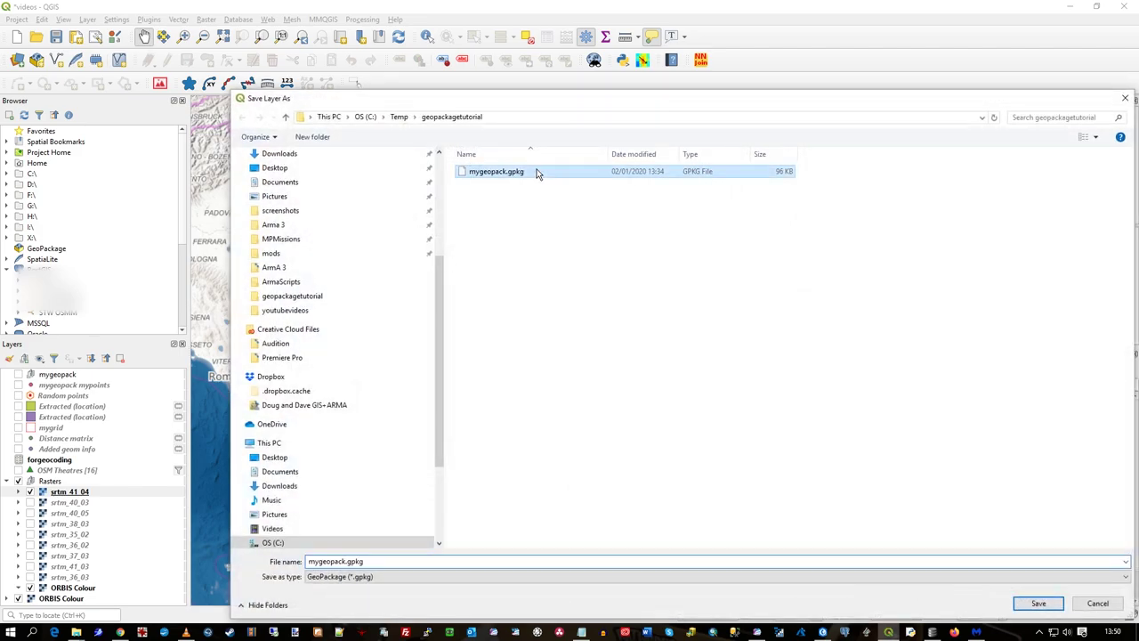
pyautogui.click(1038, 605)
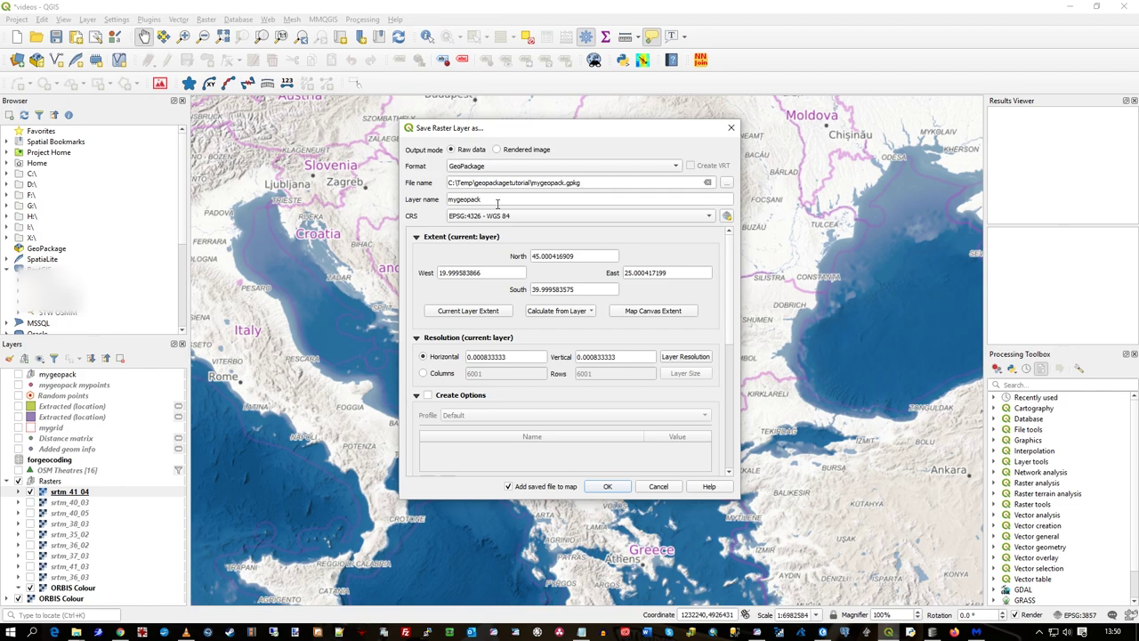
# Name the exported layer myraster, set its CRS to EPSG:3857 - WGS 84 / Pseudo-Mercator, and run the export
pyautogui.doubleClick(498, 203)
pyautogui.write('myraster')
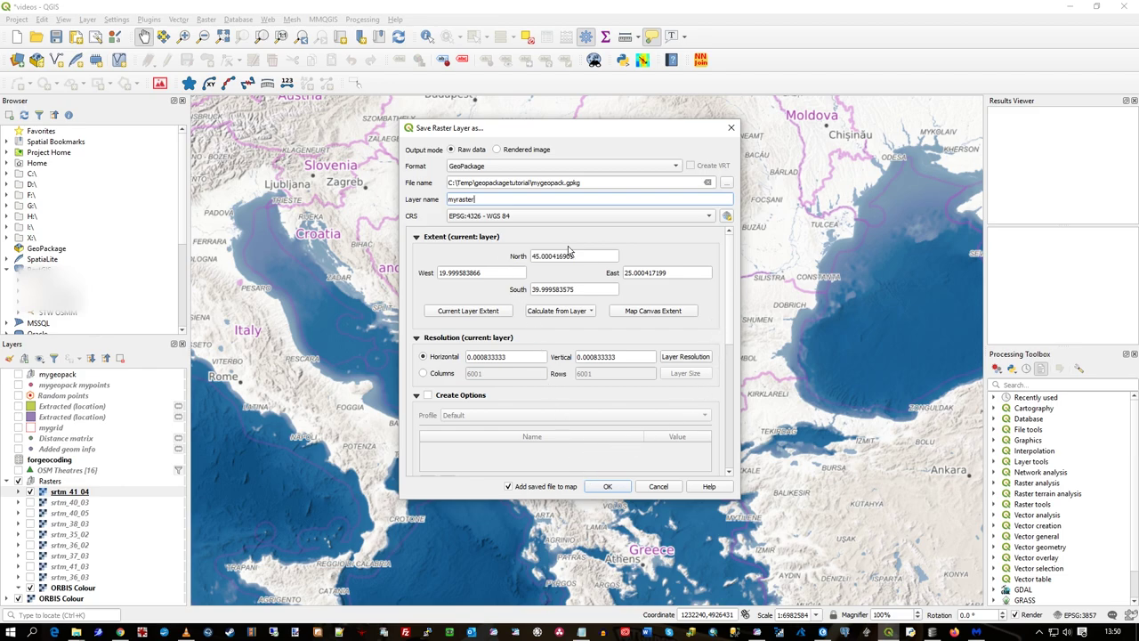
pyautogui.click(512, 219)
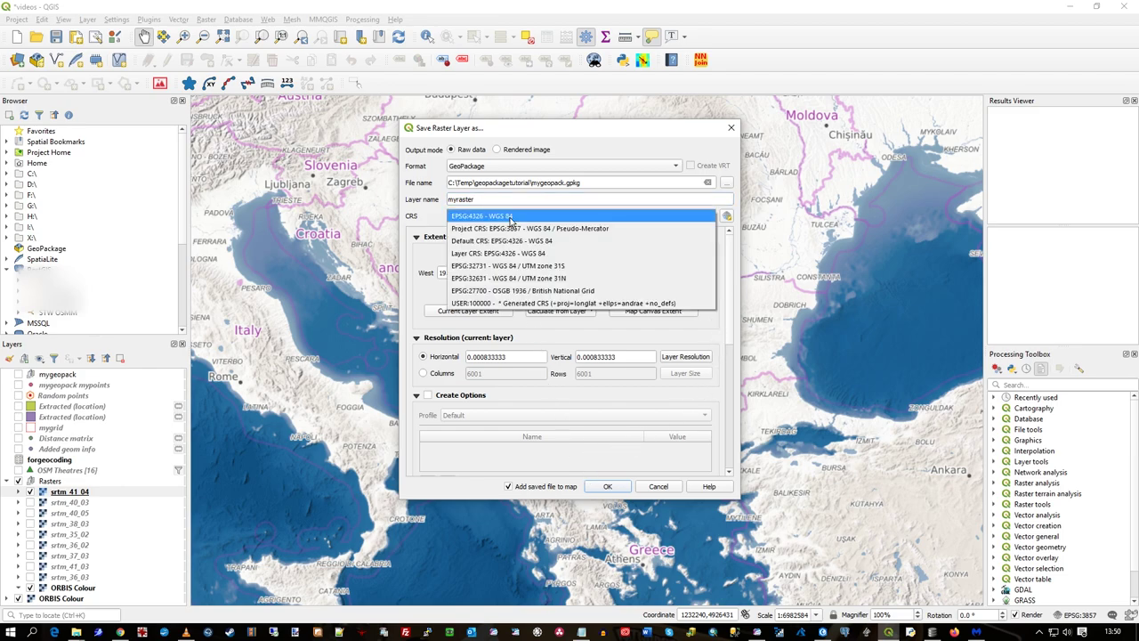
pyautogui.click(559, 231)
pyautogui.moveTo(738, 285); pyautogui.dragTo(749, 264)
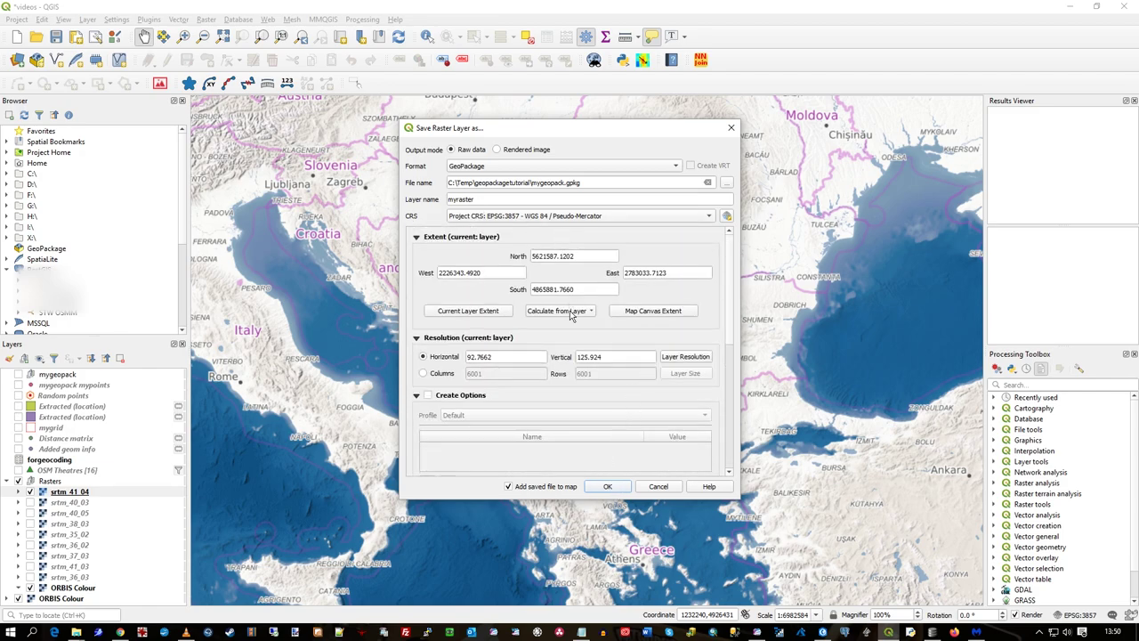
pyautogui.click(608, 487)
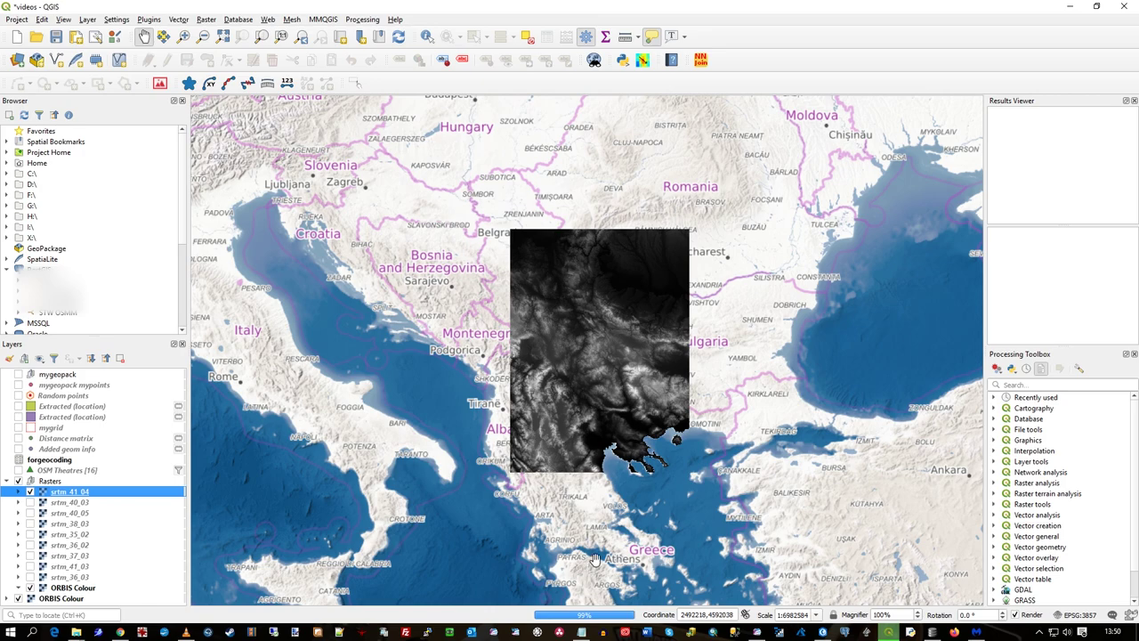
# Select the exported myraster layer in the Rasters group and hide the original srtm_41_04 raster
pyautogui.moveTo(765, 463); pyautogui.dragTo(745, 438)
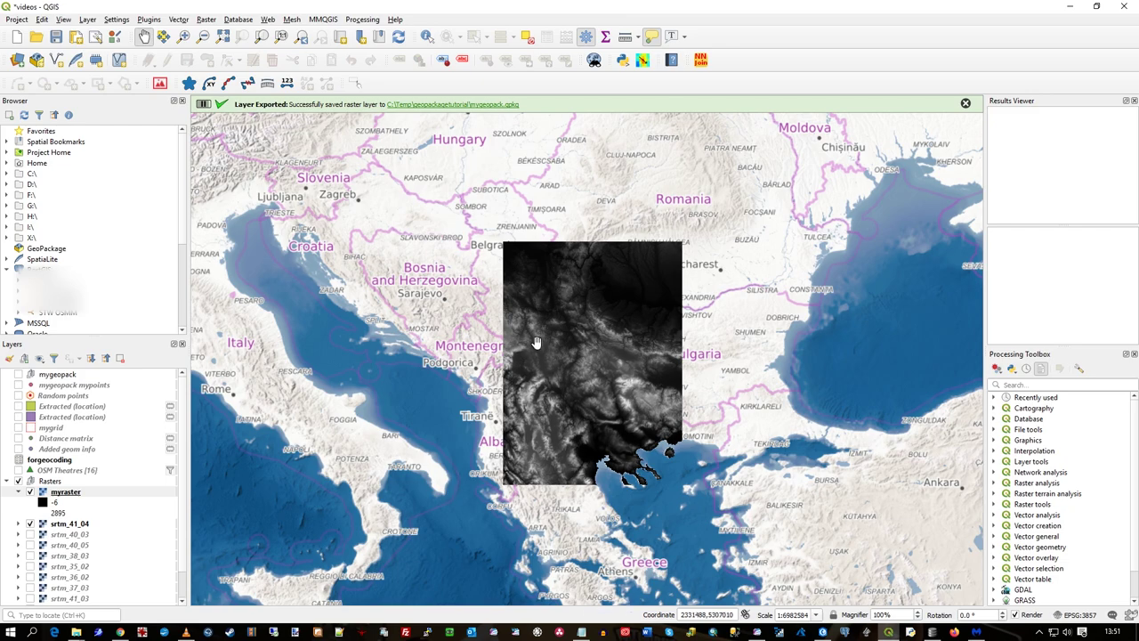
pyautogui.click(57, 374)
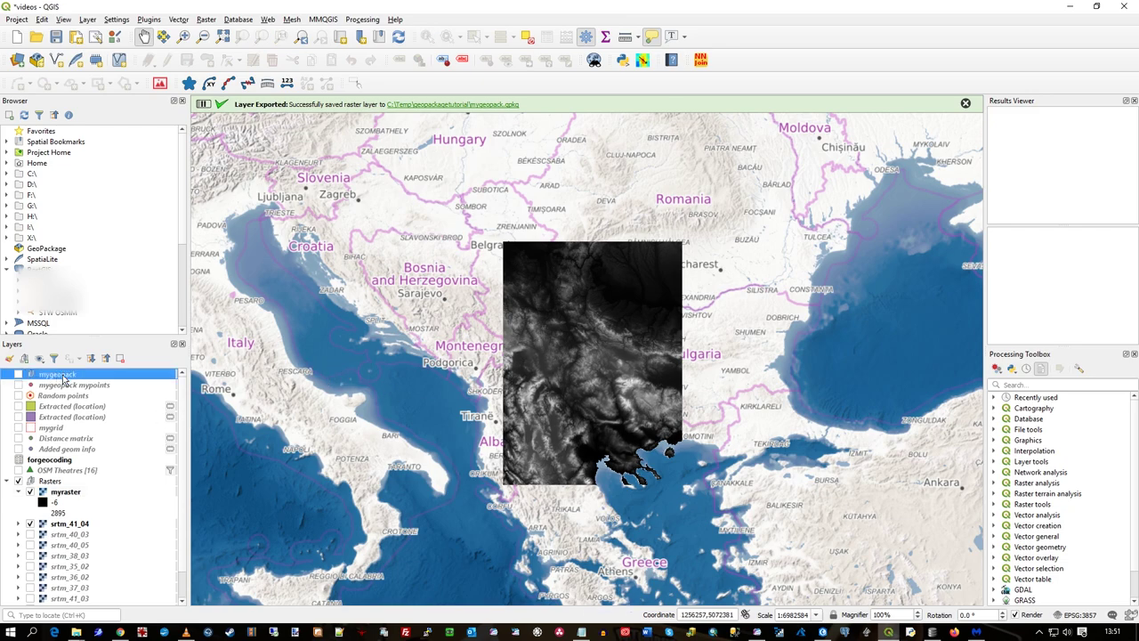
pyautogui.click(66, 493)
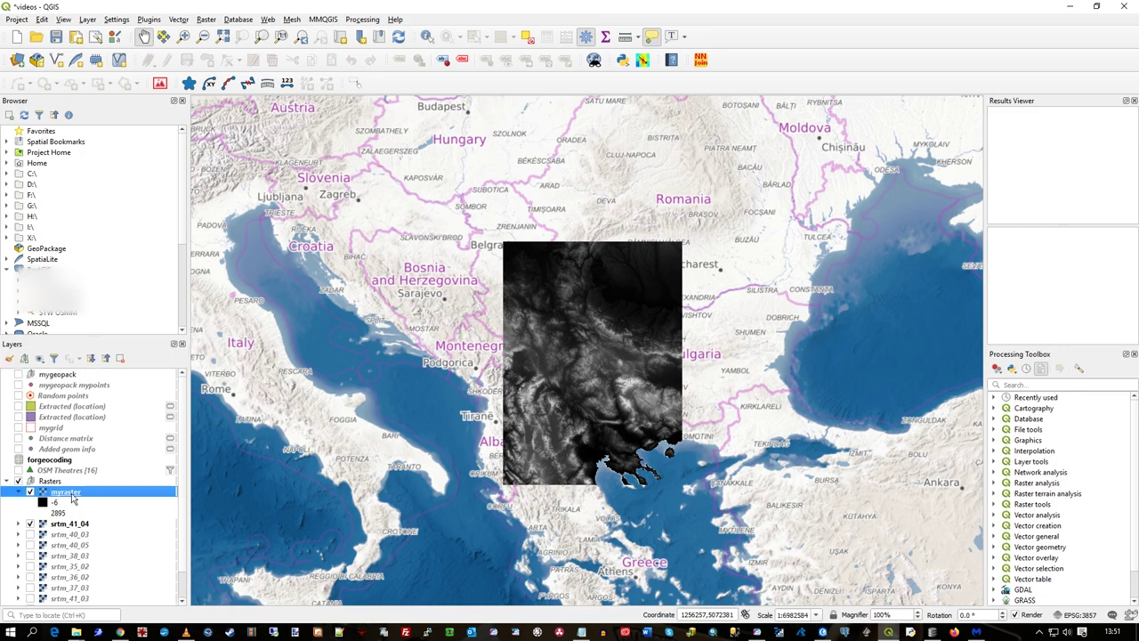
pyautogui.click(8, 482)
pyautogui.click(8, 482)
pyautogui.click(30, 524)
pyautogui.scroll(1, 630, 411)
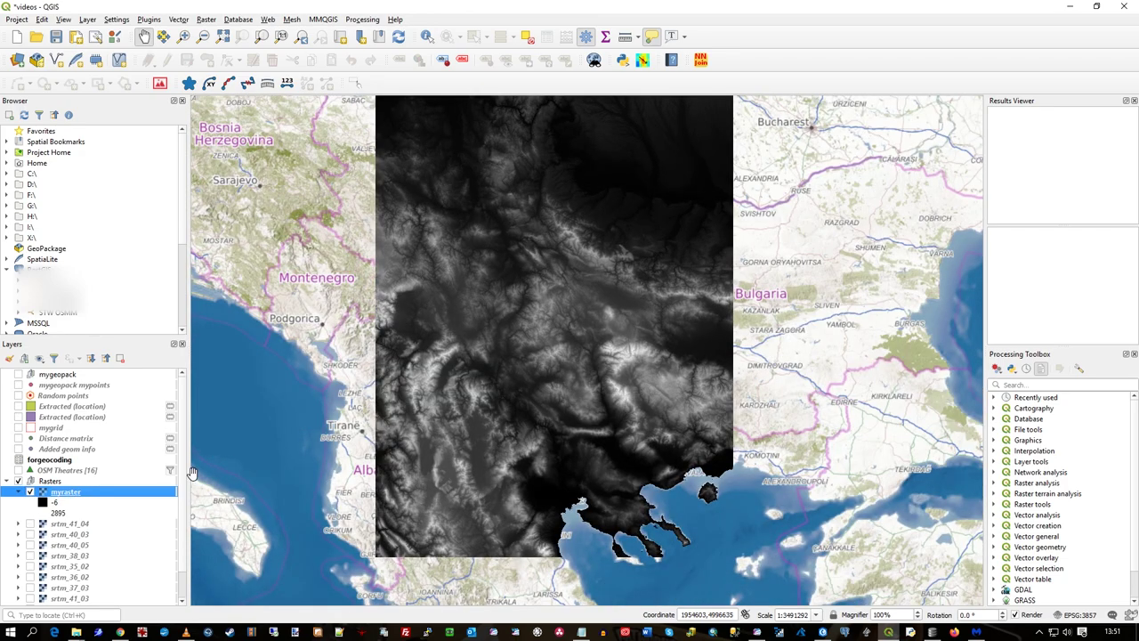
# Review the source path, CRS and raster information in the myraster layer's properties, and close them without changes
pyautogui.rightClick(62, 500)
pyautogui.click(107, 494)
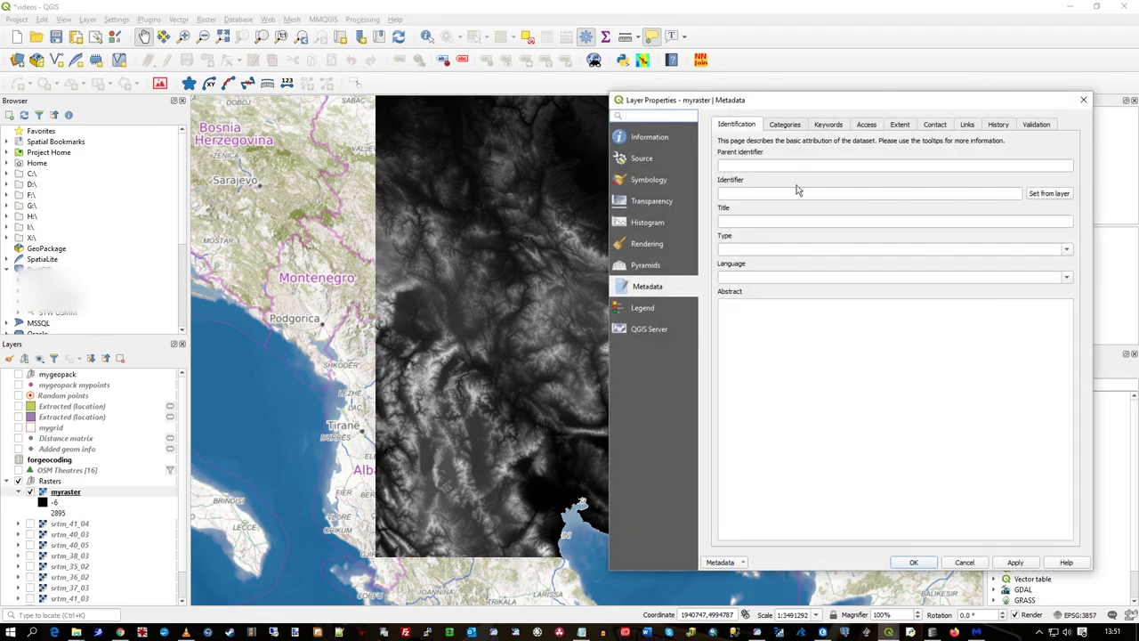
pyautogui.click(660, 141)
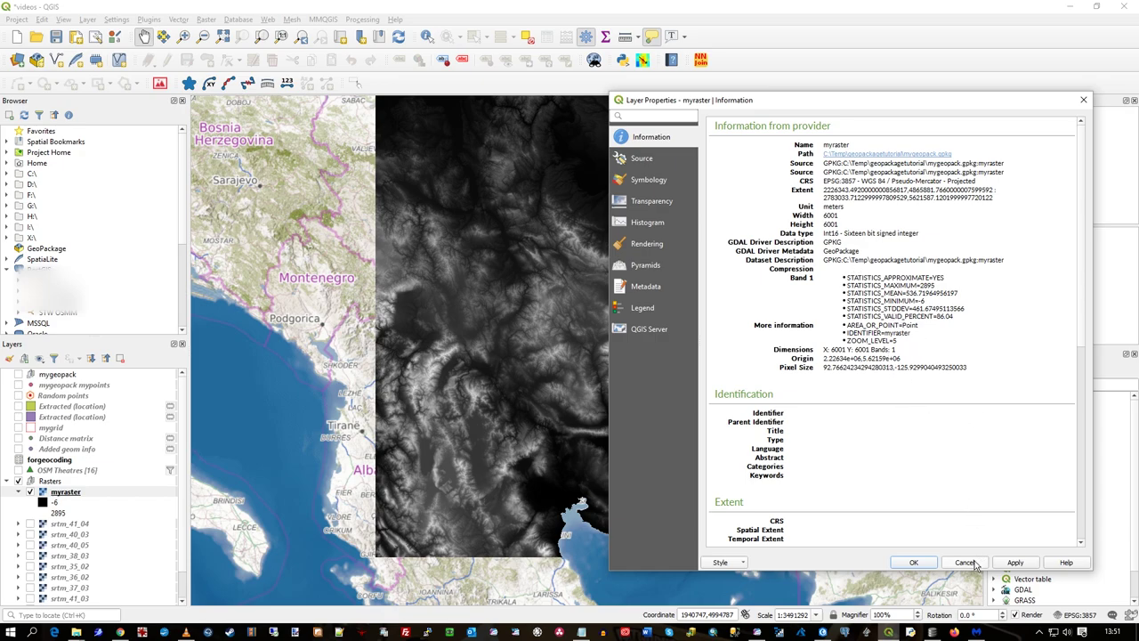
pyautogui.scroll(-4, 918, 421)
pyautogui.scroll(4, 920, 436)
pyautogui.click(964, 561)
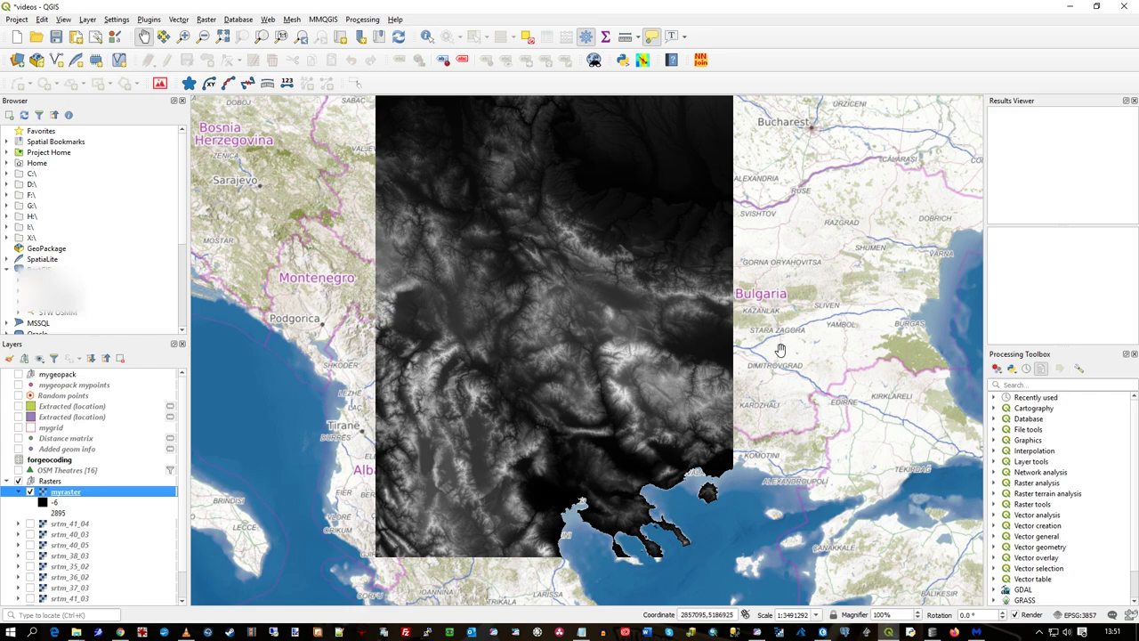
# Toggle the myraster layer's visibility over the base map, leave it hidden, and dismiss its properties
pyautogui.moveTo(780, 350); pyautogui.dragTo(768, 386)
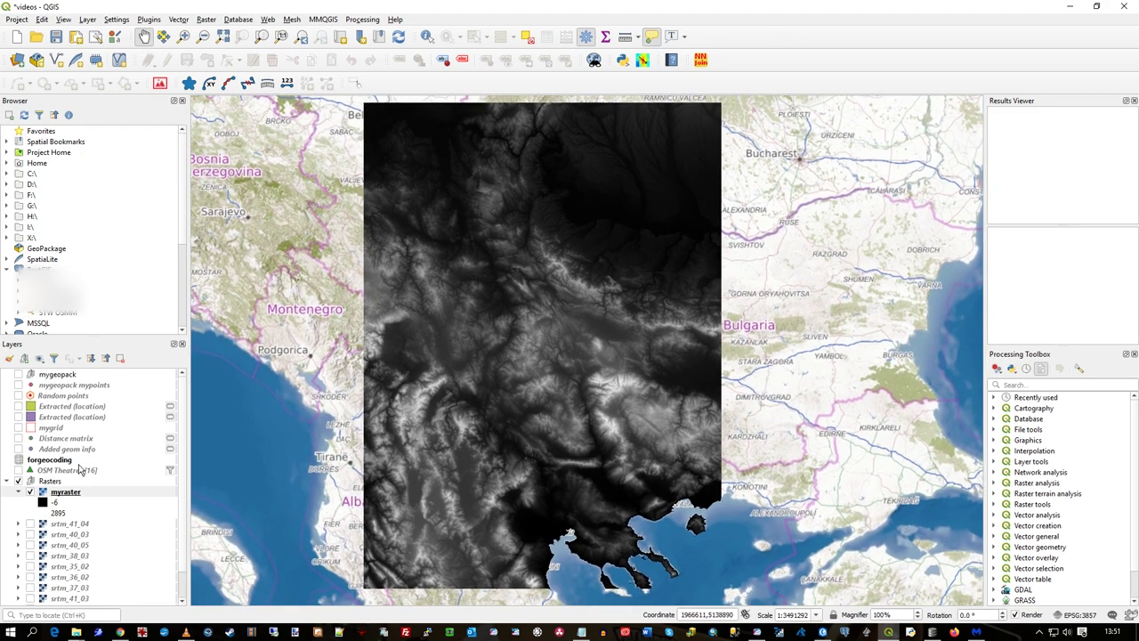
pyautogui.click(31, 492)
pyautogui.click(31, 493)
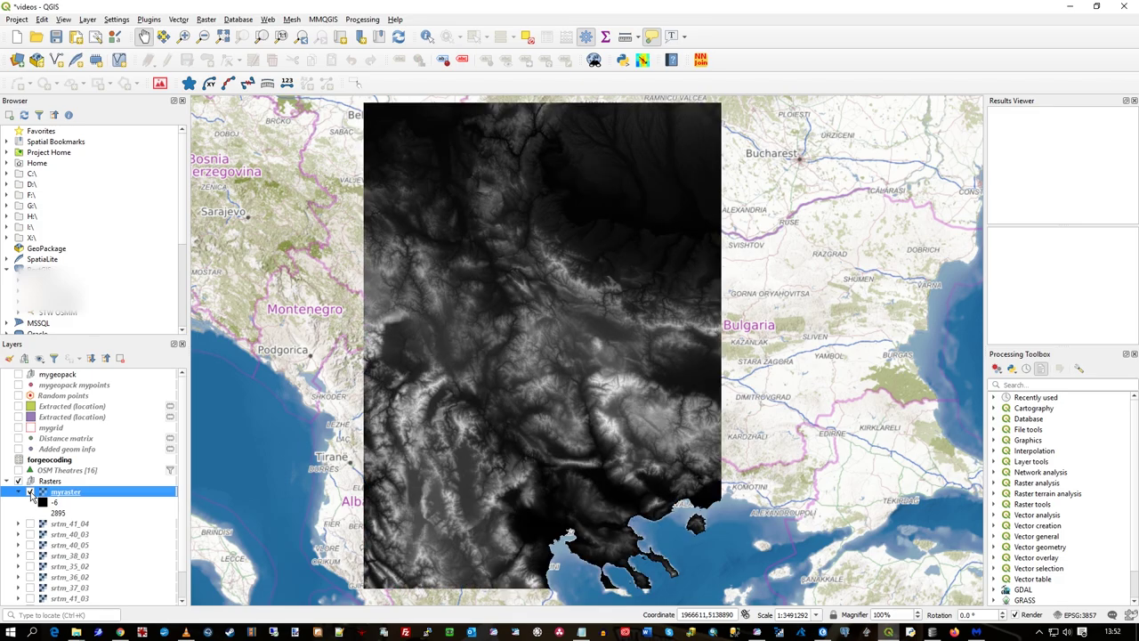
pyautogui.doubleClick(31, 494)
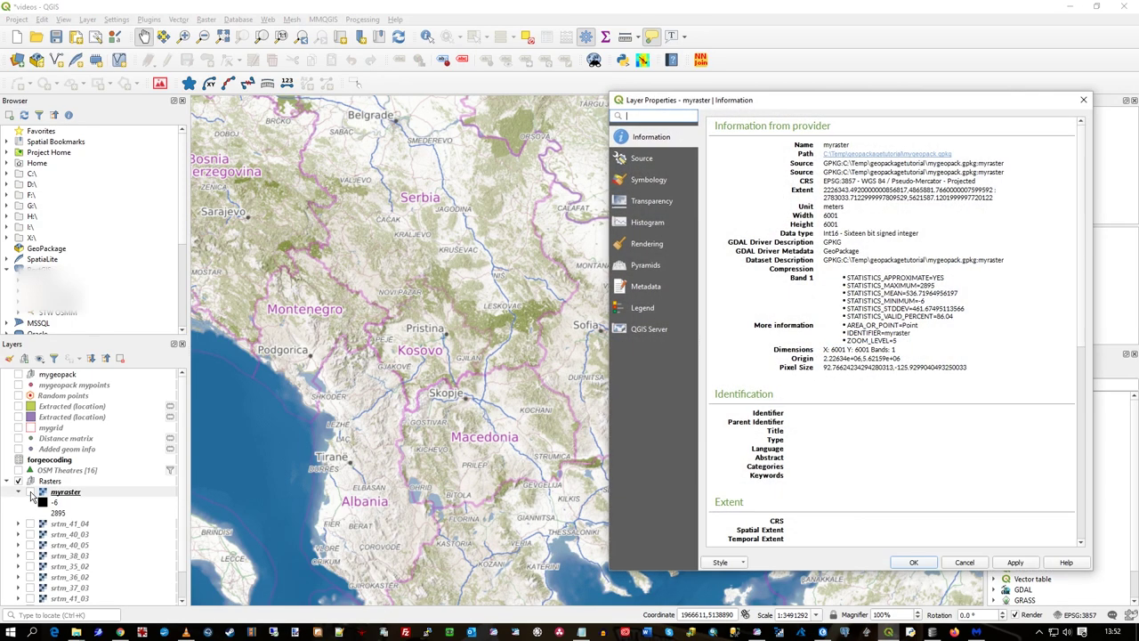
pyautogui.click(965, 562)
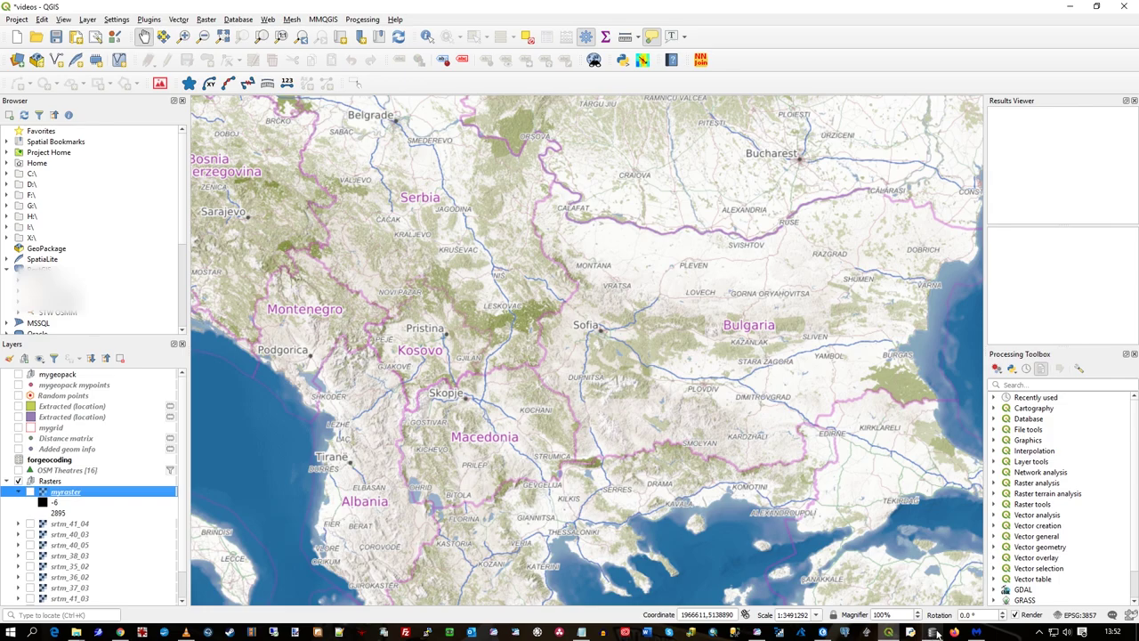
# Switch to DB Browser for SQLite and copy the whole table_name query on gpkg_contents
pyautogui.click(932, 632)
pyautogui.click(242, 144)
pyautogui.hotkey('ctrl', 'a')
pyautogui.hotkey('ctrl', 'c')
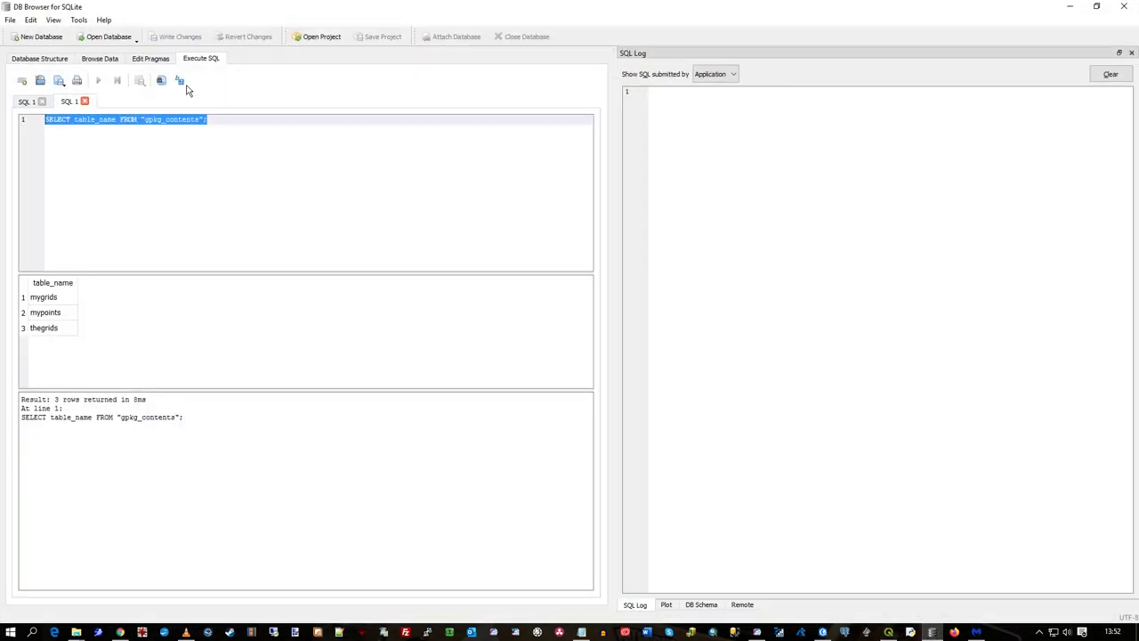
# Open the database mygeopack.gpkg from C:\Temp\geopackagetutorial, showing all file types to find it
pyautogui.click(49, 59)
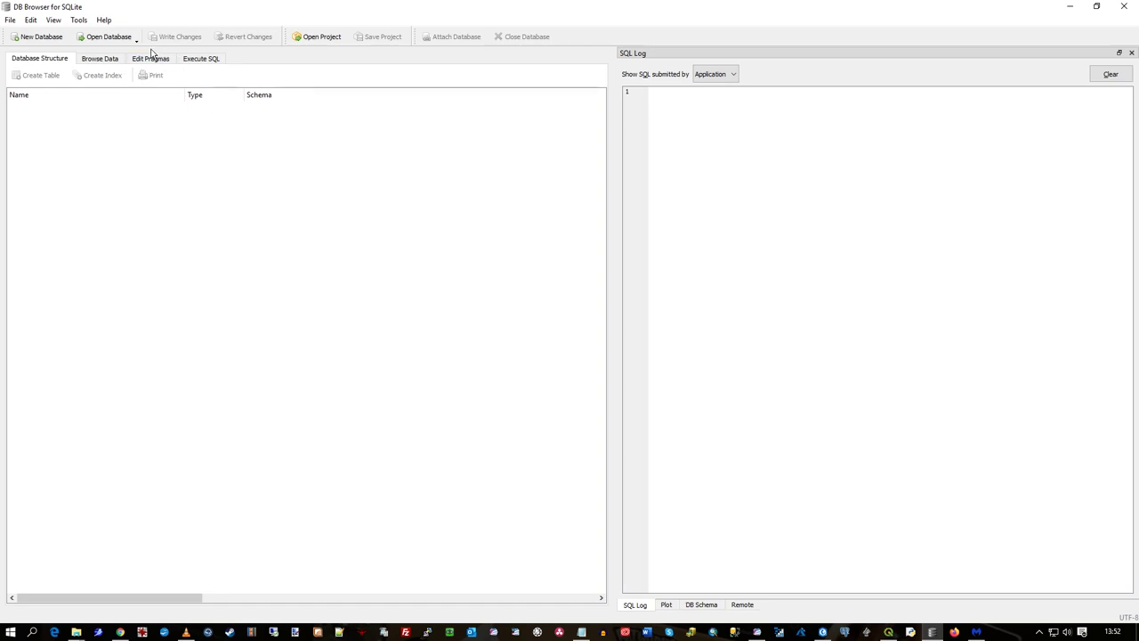
pyautogui.click(105, 37)
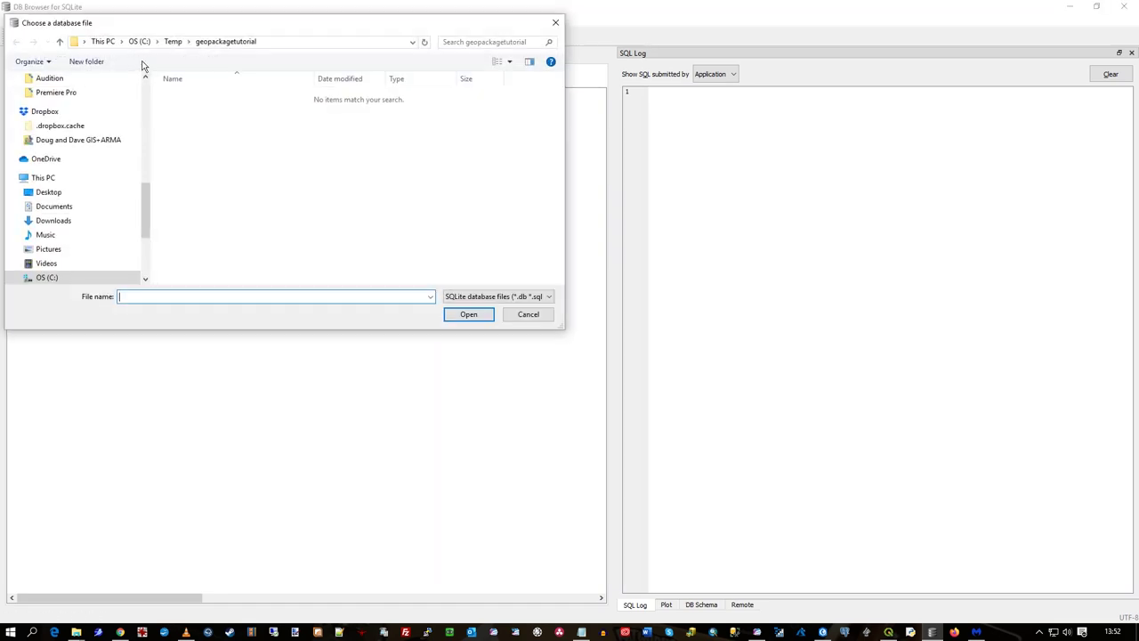
pyautogui.click(525, 298)
pyautogui.click(463, 315)
pyautogui.click(203, 96)
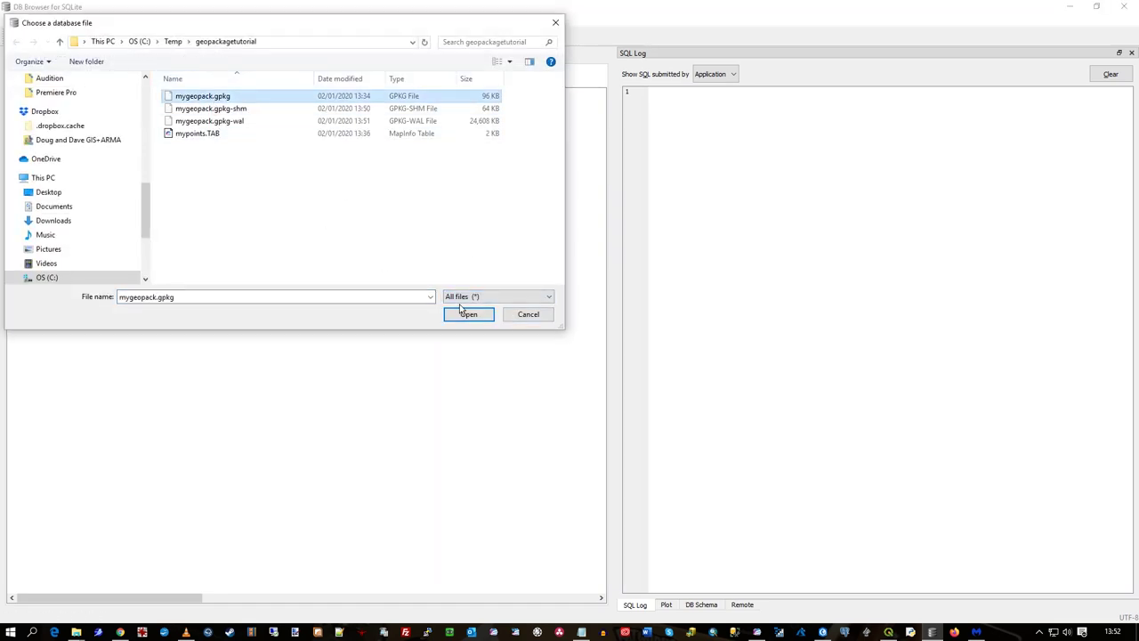
pyautogui.click(467, 313)
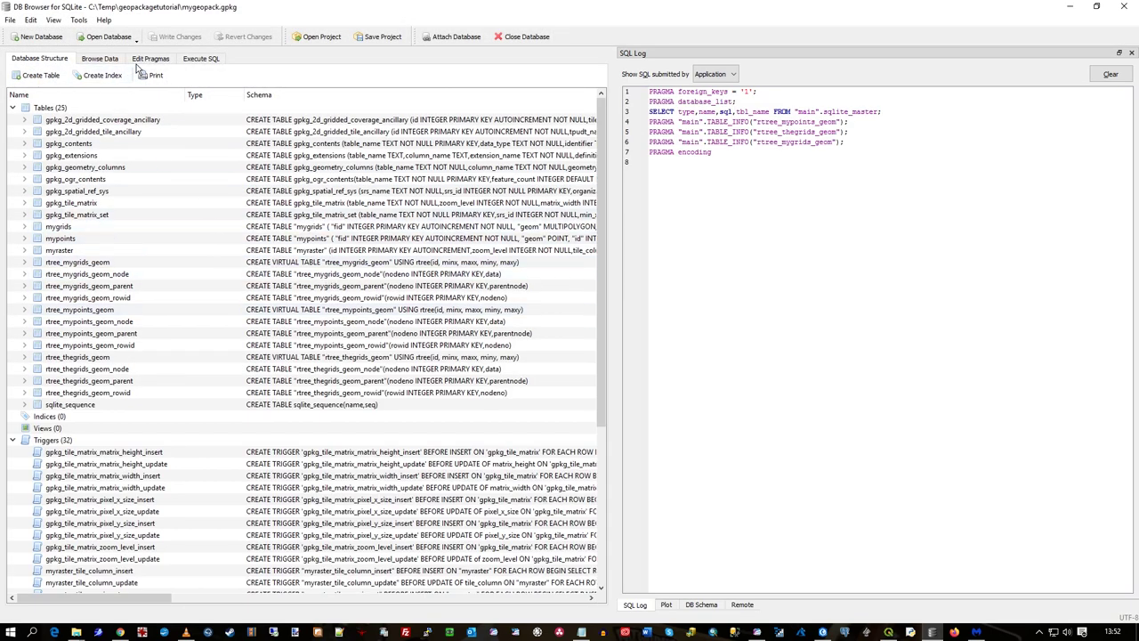
# Paste and run the query SELECT table_name FROM "gpkg_contents"; on the opened GeoPackage and select myraster in the results
pyautogui.click(201, 58)
pyautogui.click(123, 135)
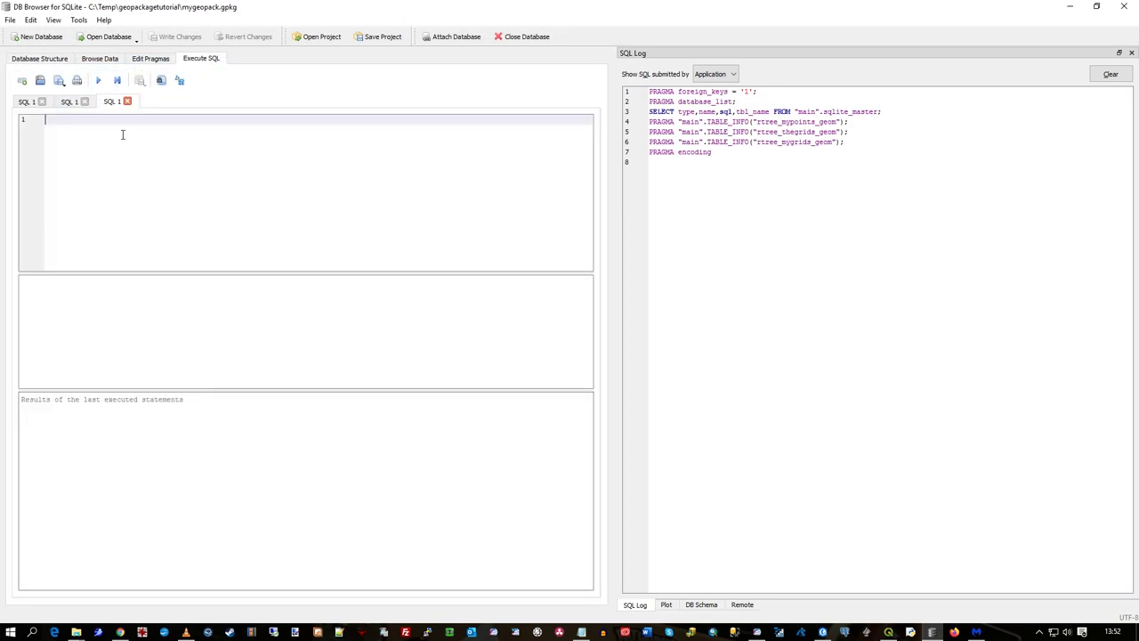
pyautogui.hotkey('alt', 'Tab')
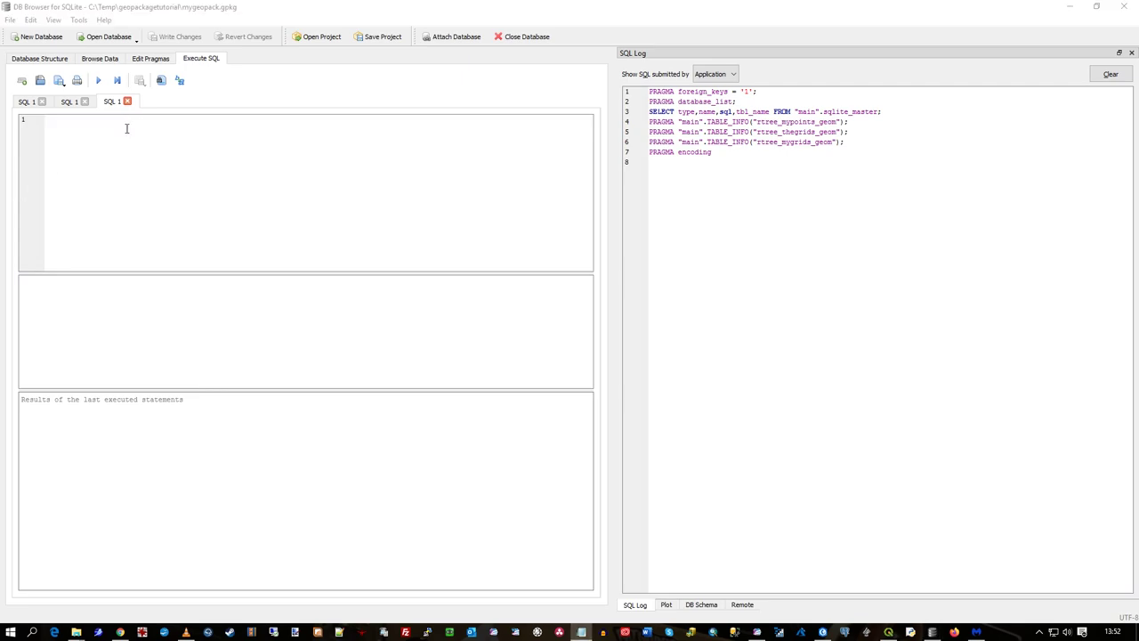
pyautogui.hotkey('alt', 'Tab')
pyautogui.hotkey('ctrl', 'v')
pyautogui.hotkey('ctrl', 'a')
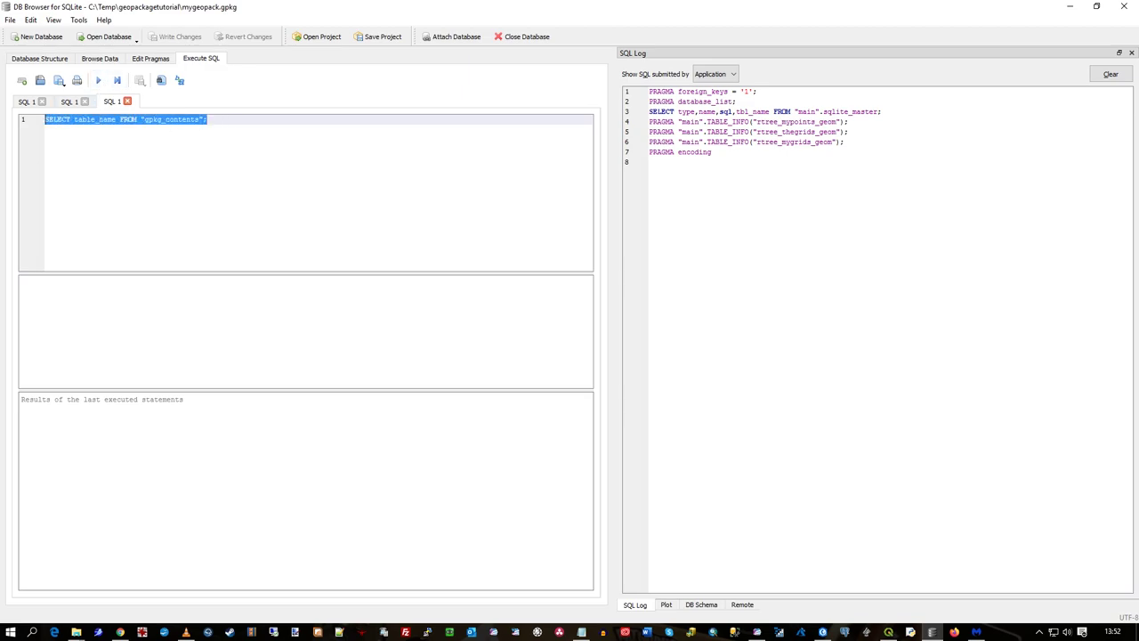
pyautogui.click(98, 80)
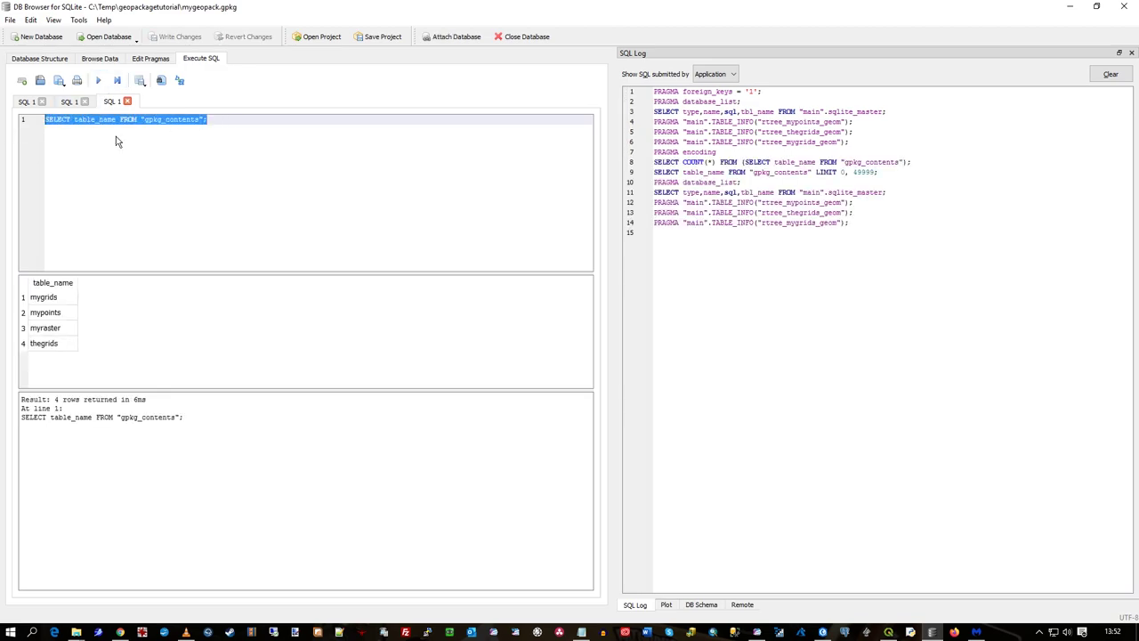
pyautogui.click(62, 328)
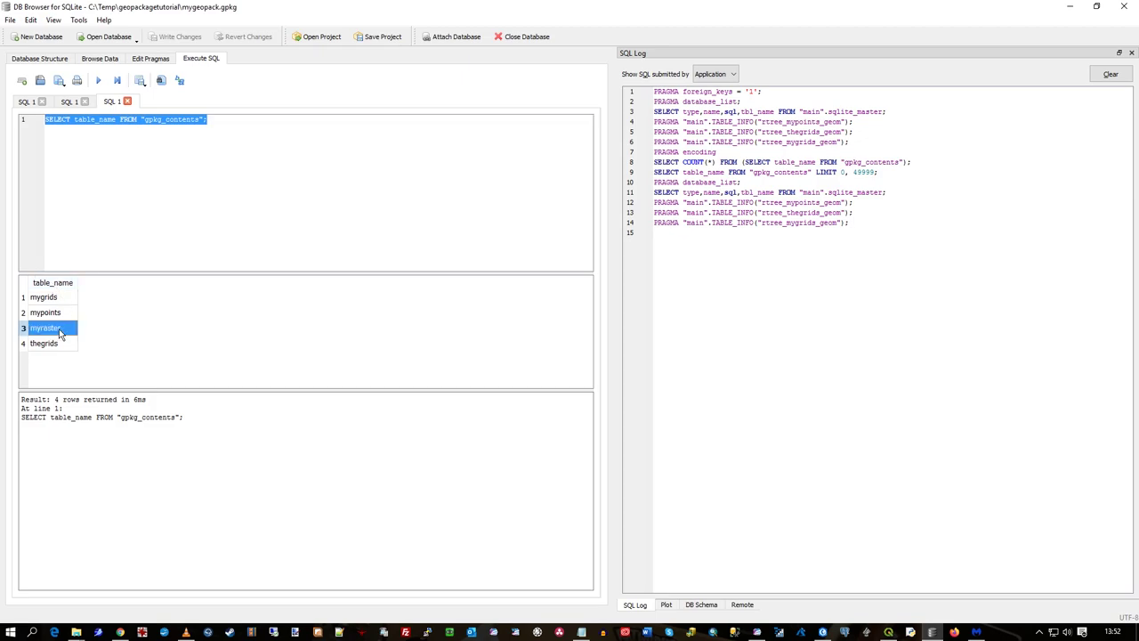
# Browse the myraster record in the gpkg_2d_gridded_coverage_ancillary table with the data view widened, and look through the list of tables
pyautogui.click(109, 60)
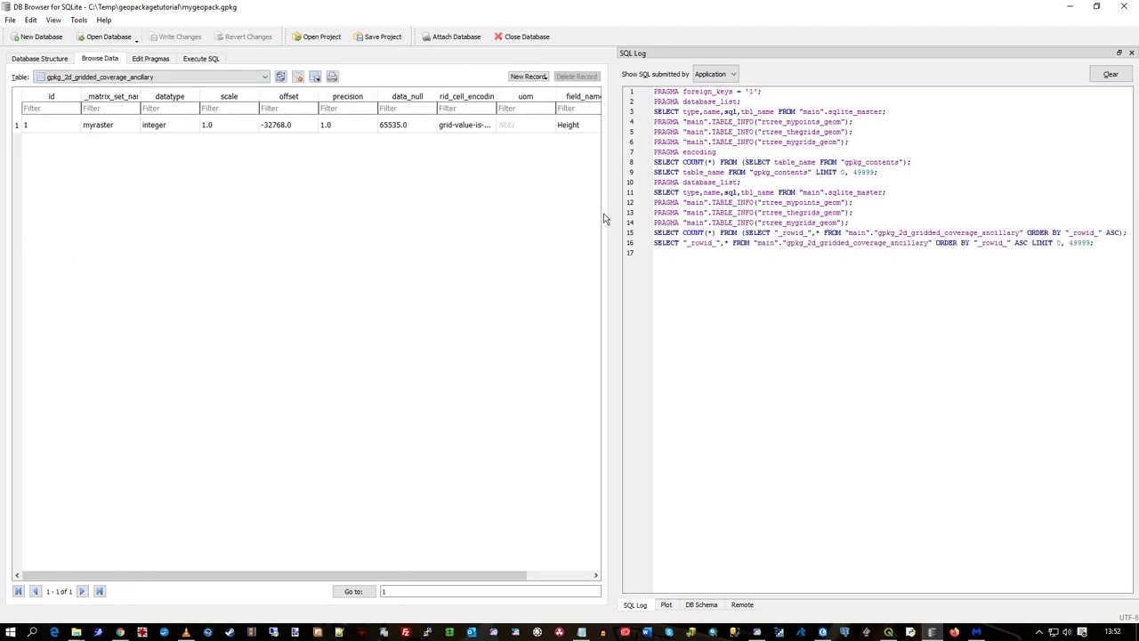
pyautogui.moveTo(613, 219); pyautogui.dragTo(717, 228)
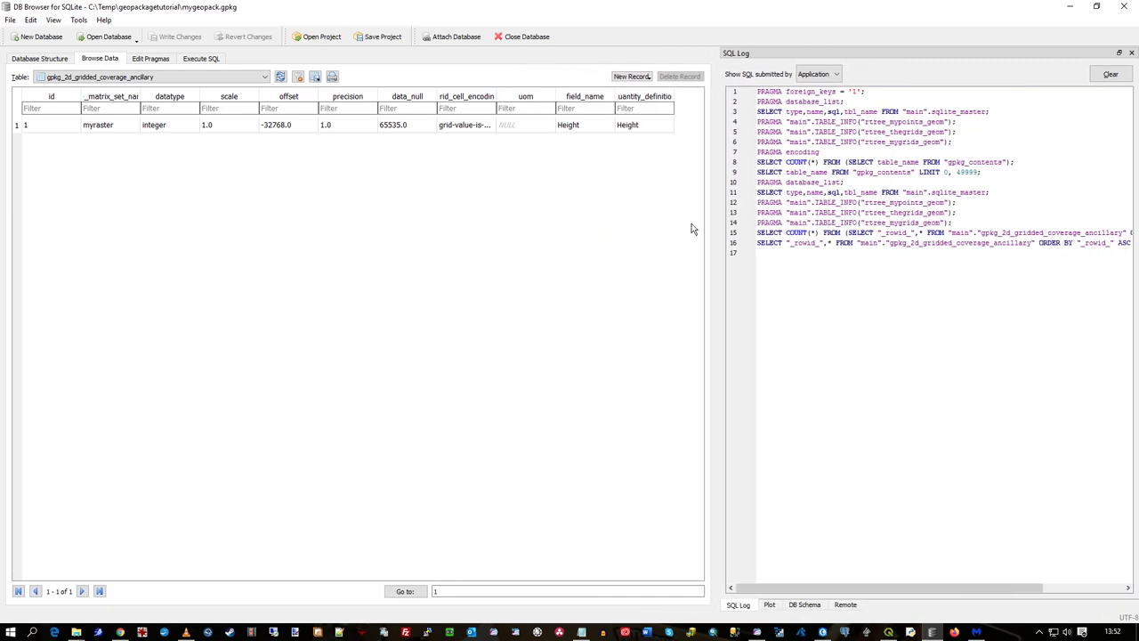
pyautogui.click(125, 128)
pyautogui.click(181, 131)
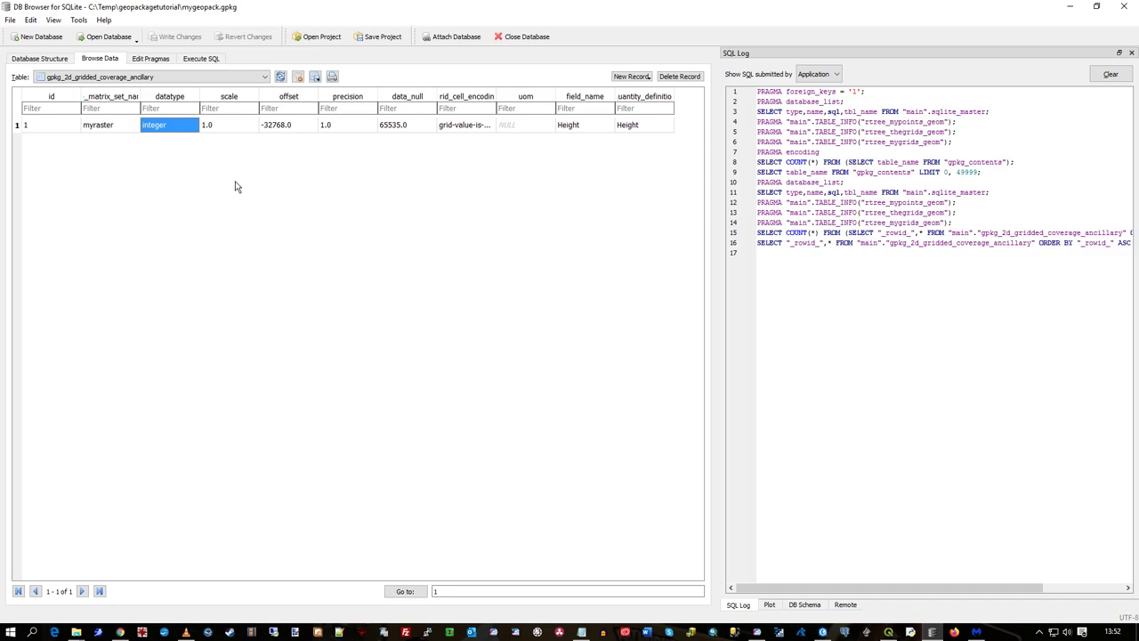
pyautogui.click(106, 79)
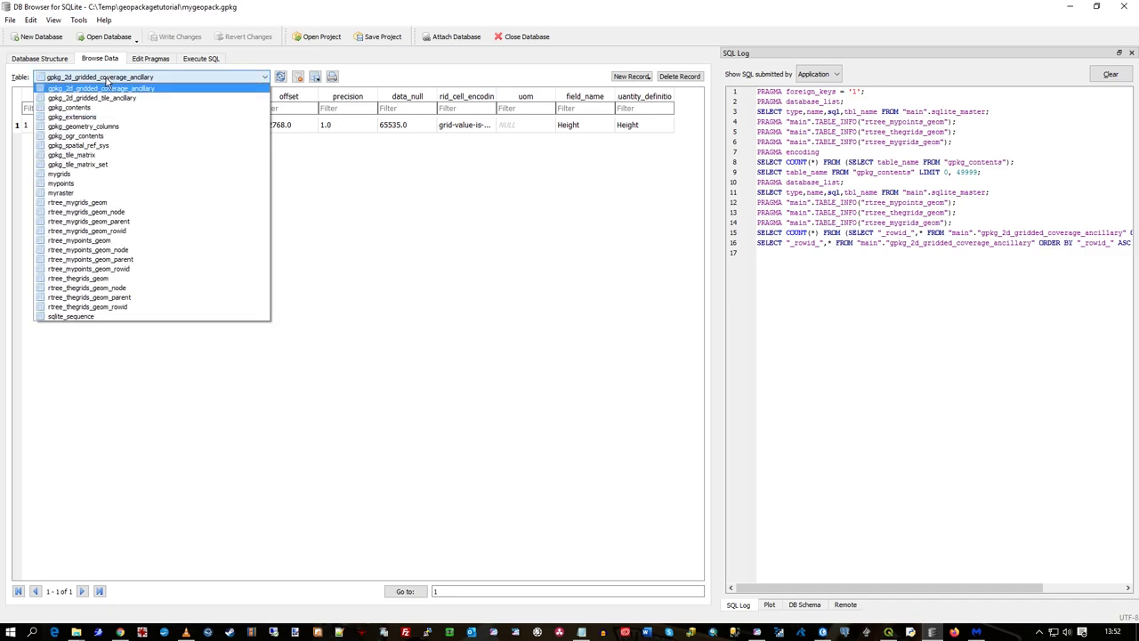
pyautogui.click(338, 229)
# Review the GeoPackage's database structure and collapse its Tables and Triggers groups
pyautogui.click(39, 59)
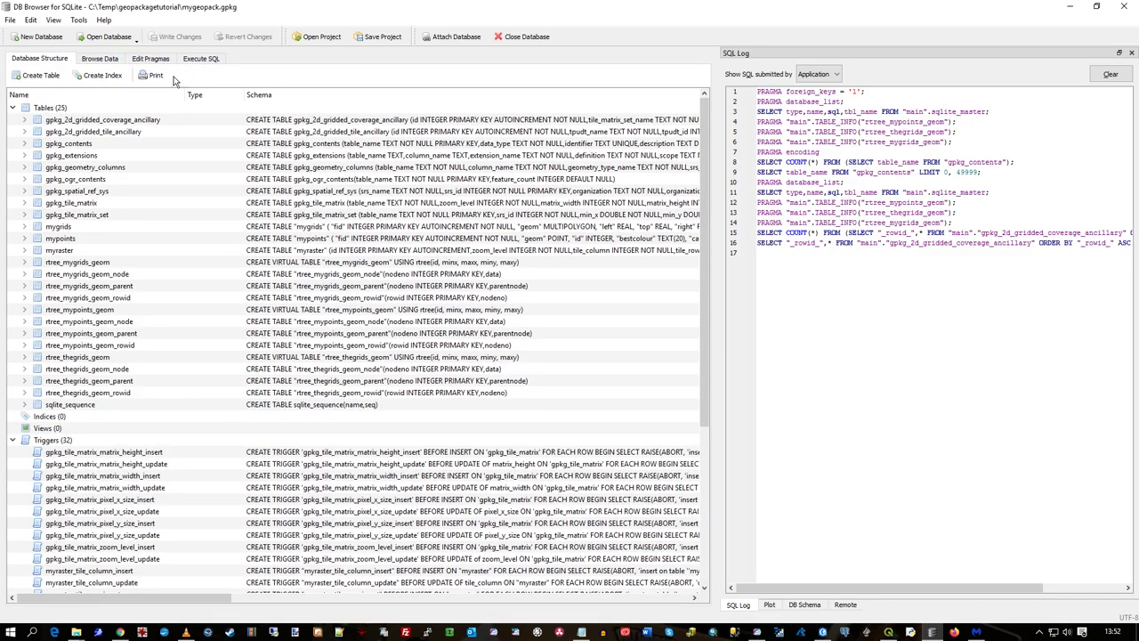
pyautogui.click(14, 108)
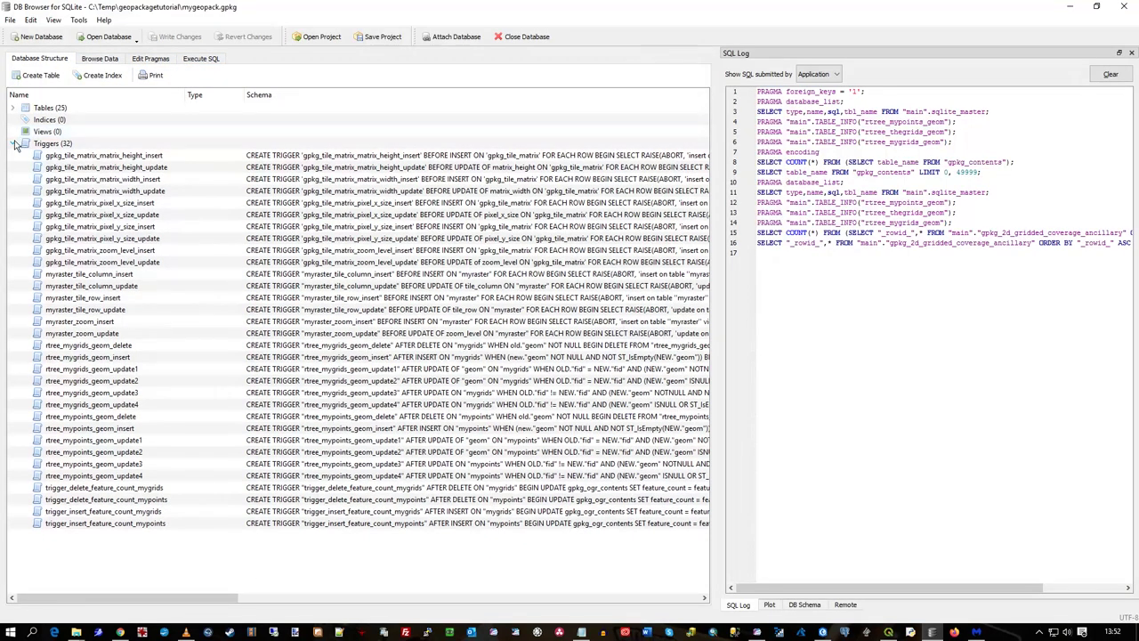
pyautogui.click(13, 144)
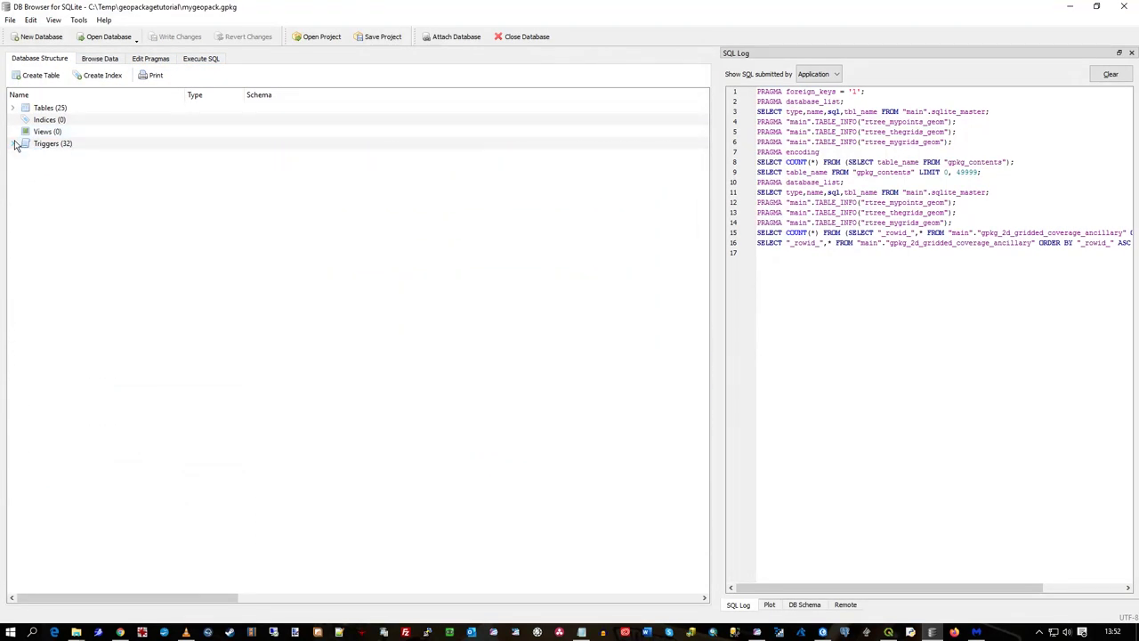
pyautogui.click(10, 20)
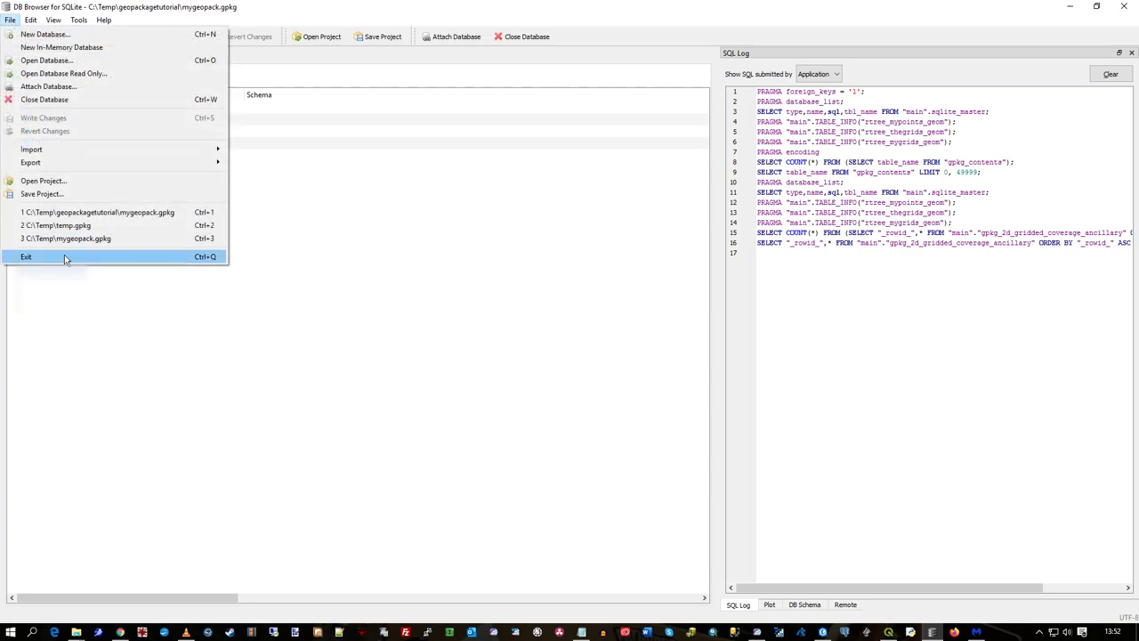
pyautogui.click(343, 247)
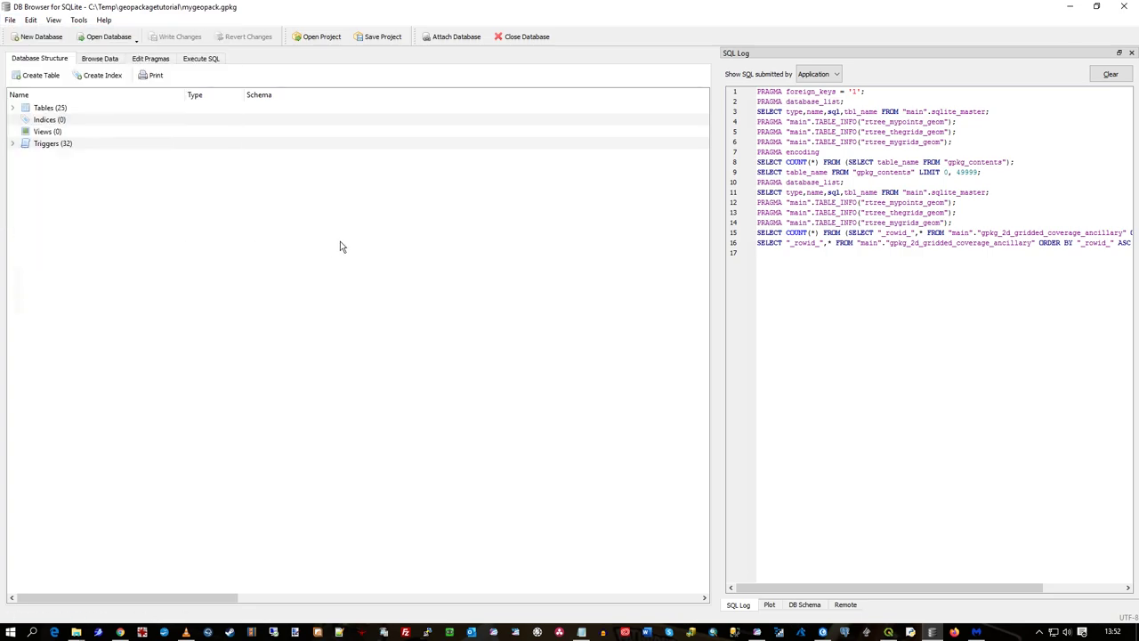
# Switch to QGIS and start a new empty project in place of the videos project
pyautogui.click(888, 632)
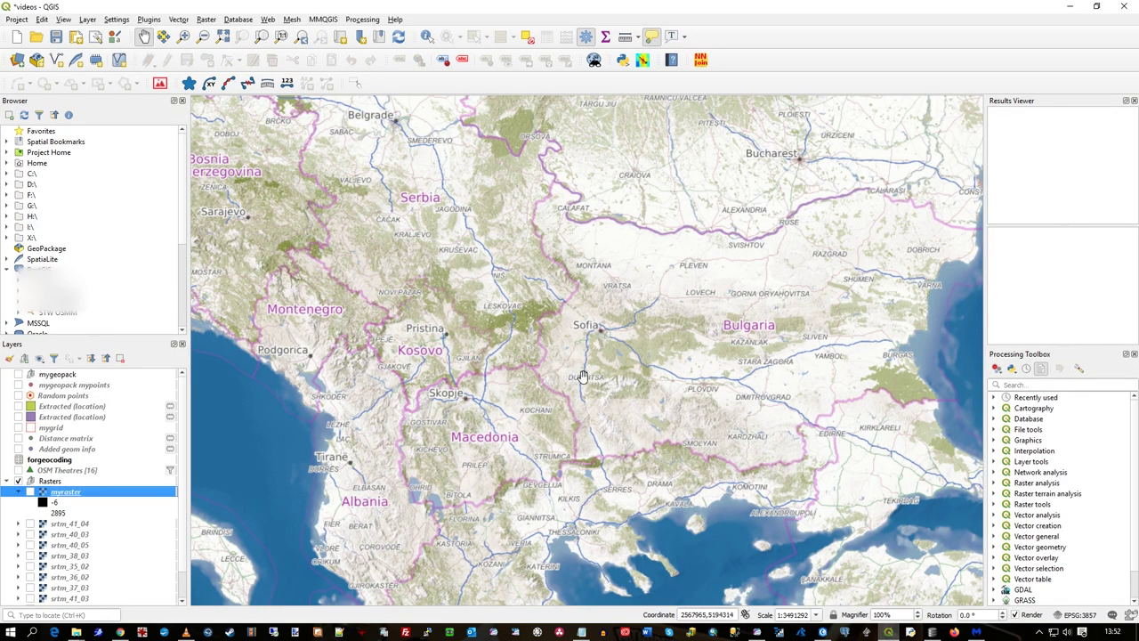
pyautogui.click(184, 235)
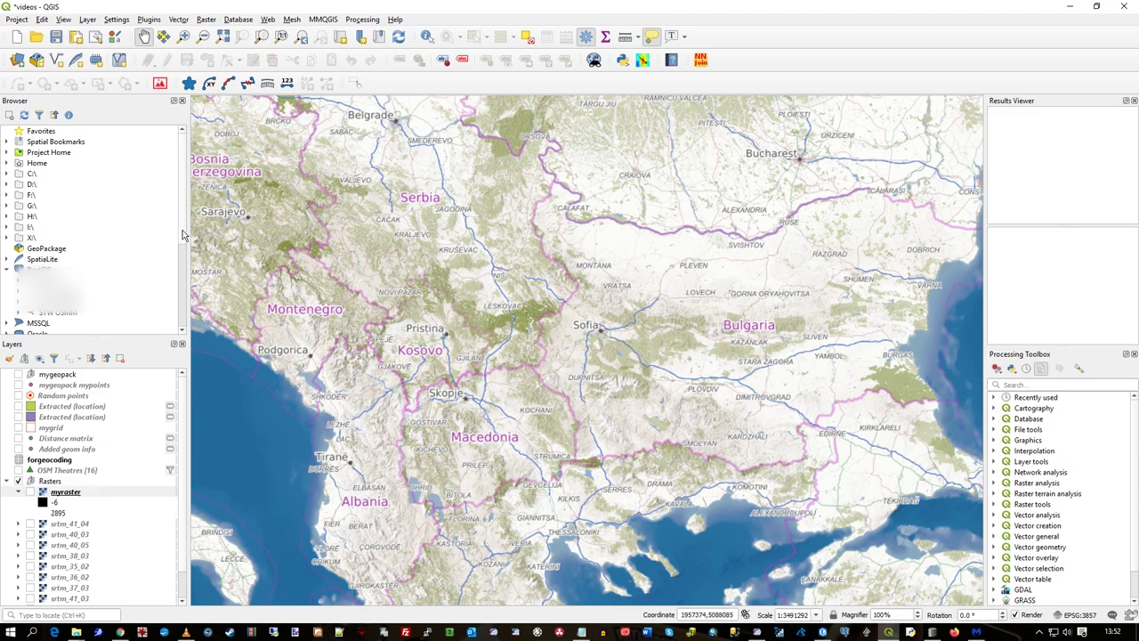
pyautogui.click(17, 37)
pyautogui.click(573, 329)
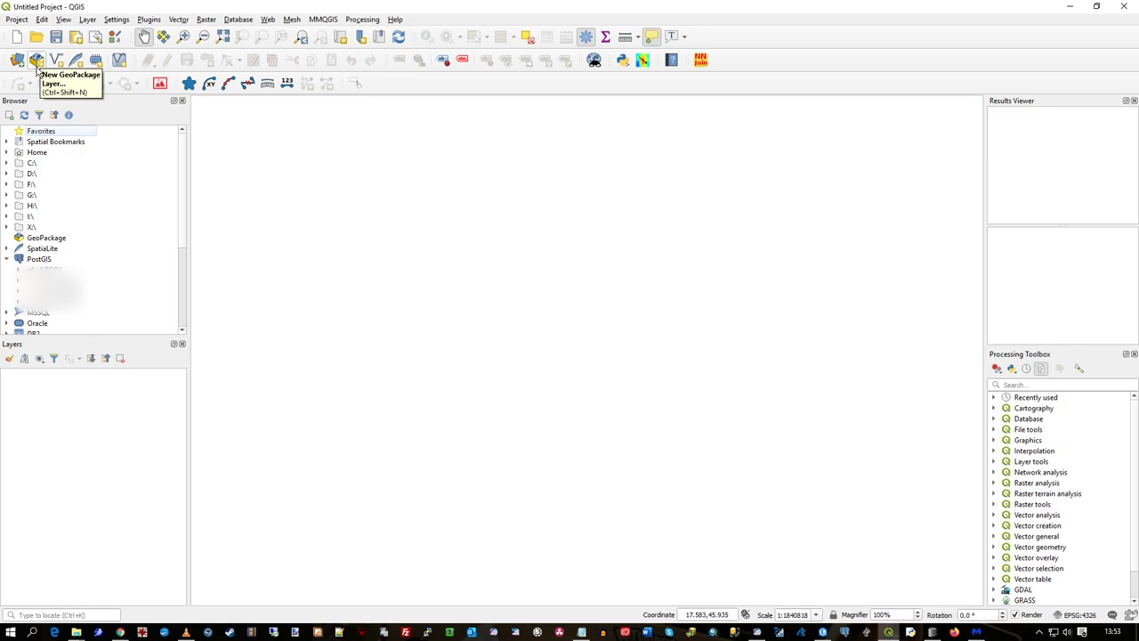
# Add the raster from C:\Temp\geopackagetutorial\mygeopack.gpkg to the project as a raster layer
pyautogui.click(17, 59)
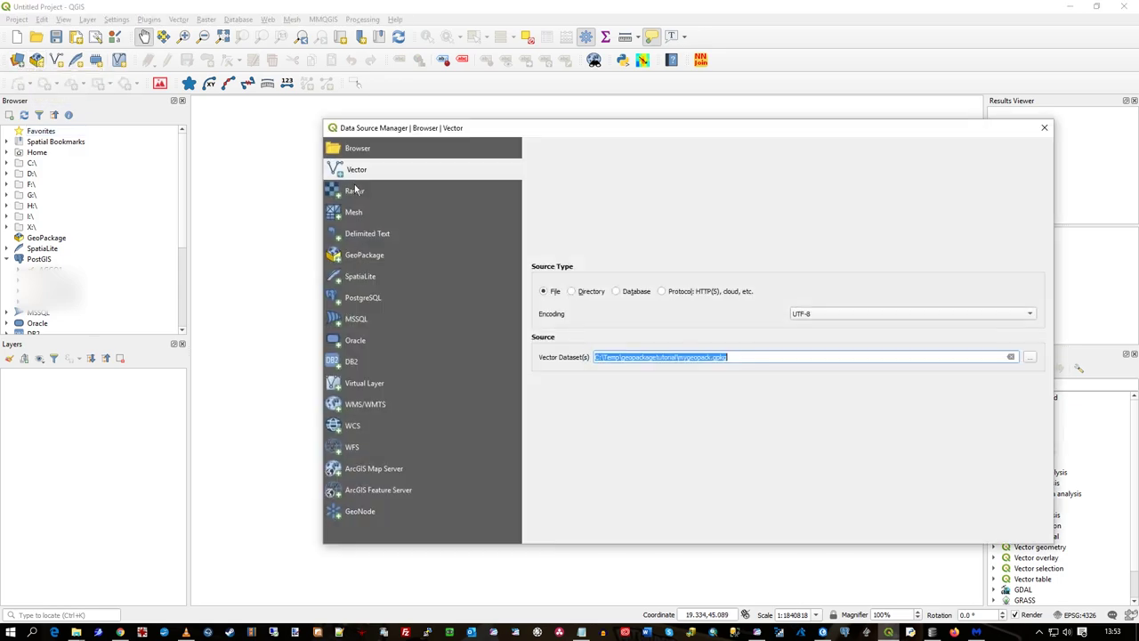
pyautogui.click(361, 192)
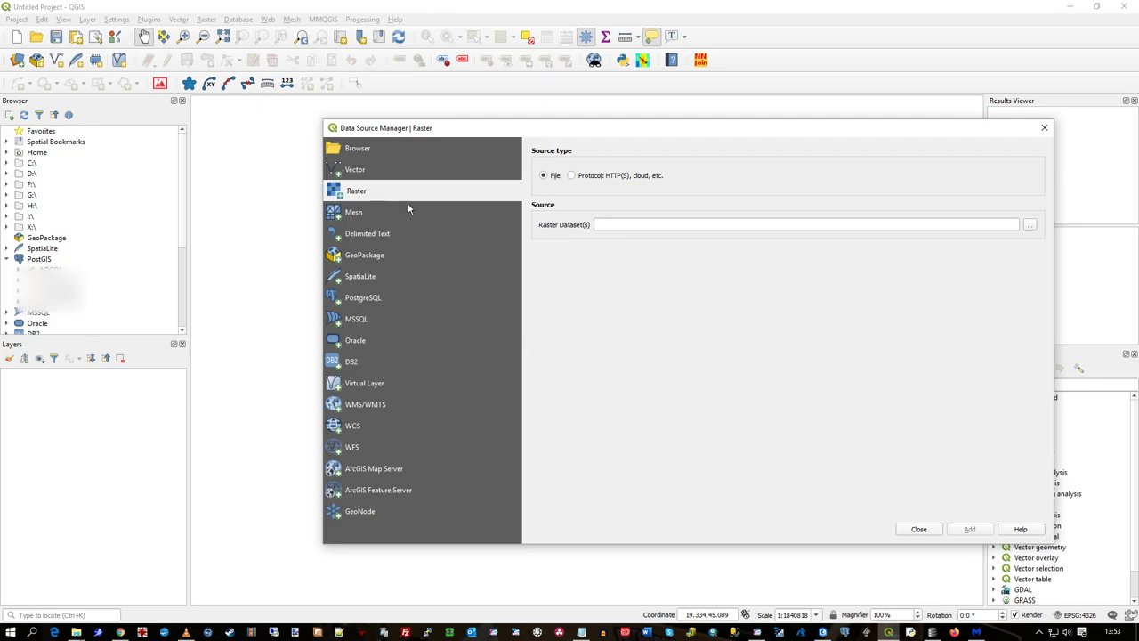
pyautogui.click(726, 225)
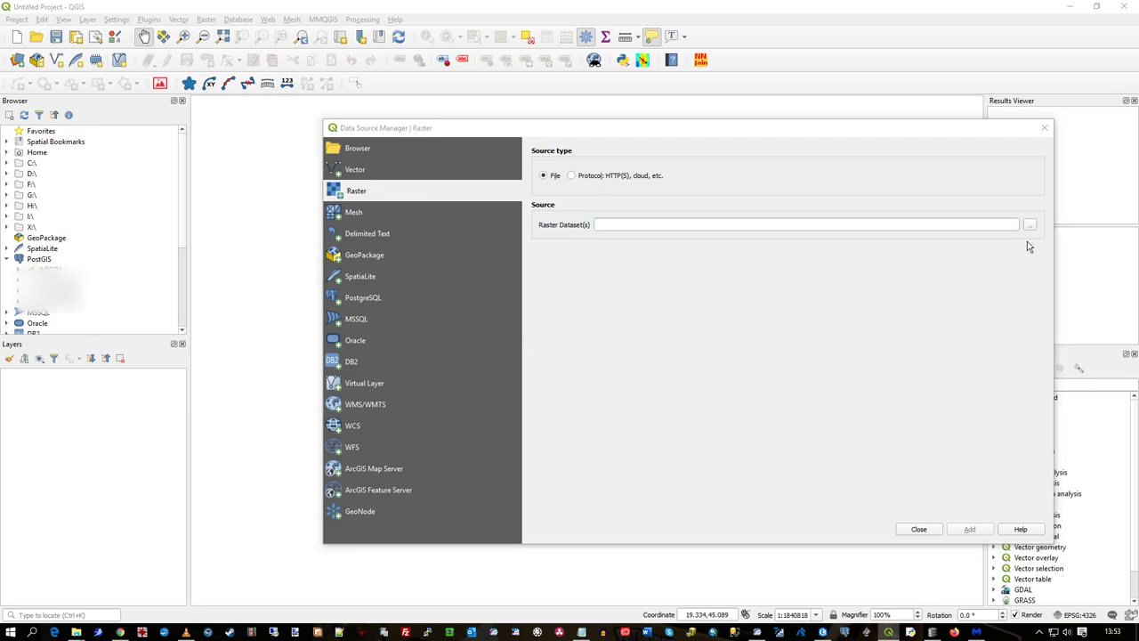
pyautogui.click(1030, 225)
pyautogui.click(428, 171)
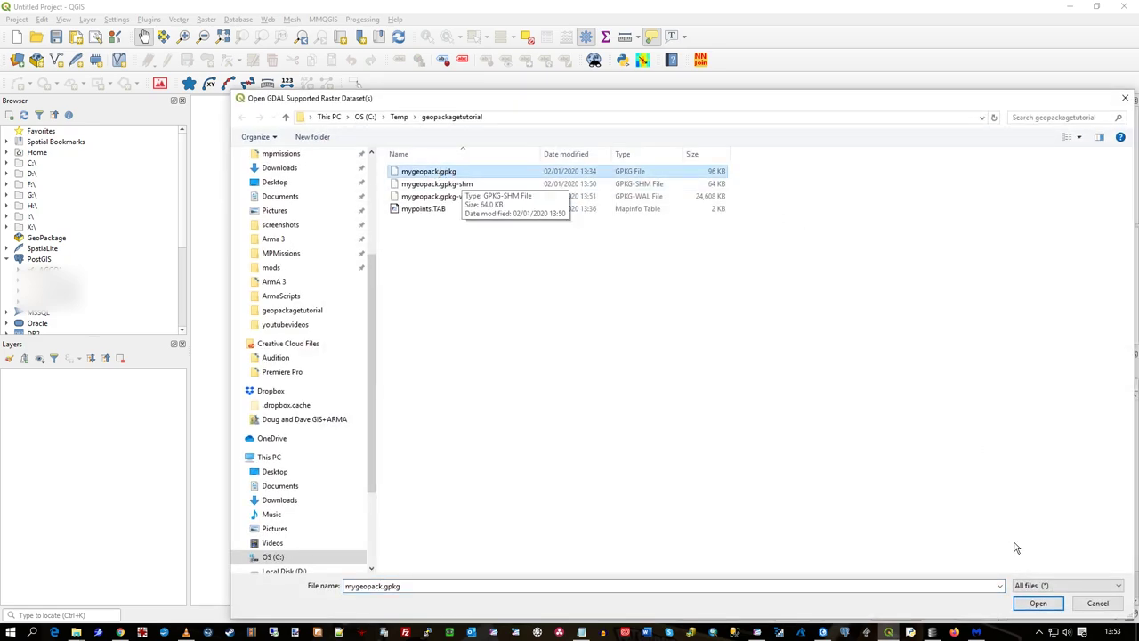
pyautogui.click(1038, 603)
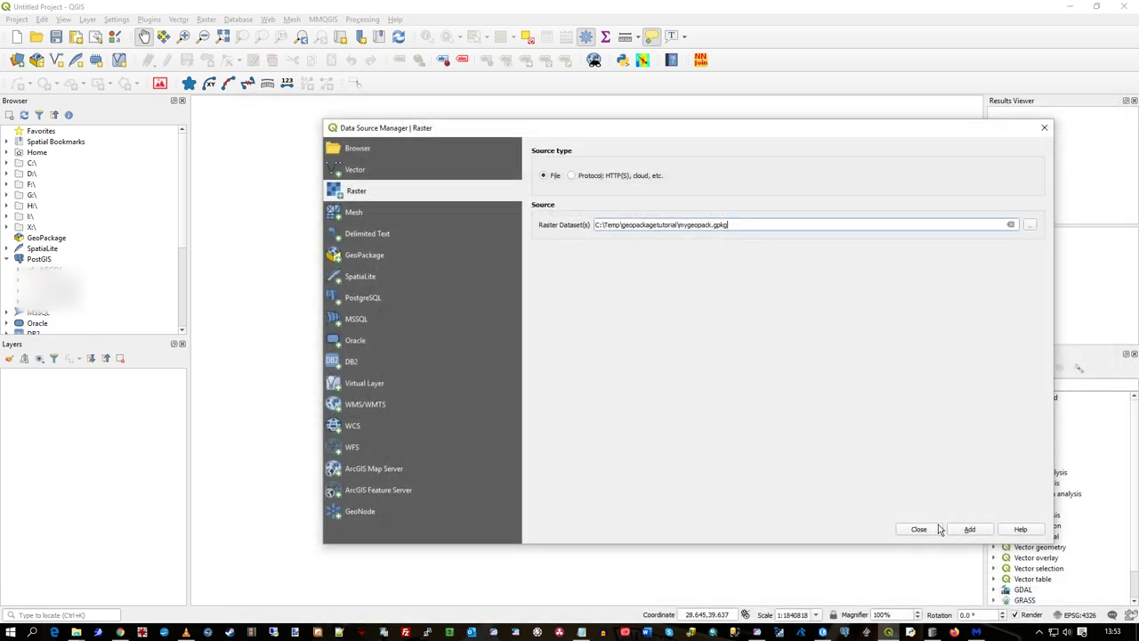
pyautogui.click(968, 530)
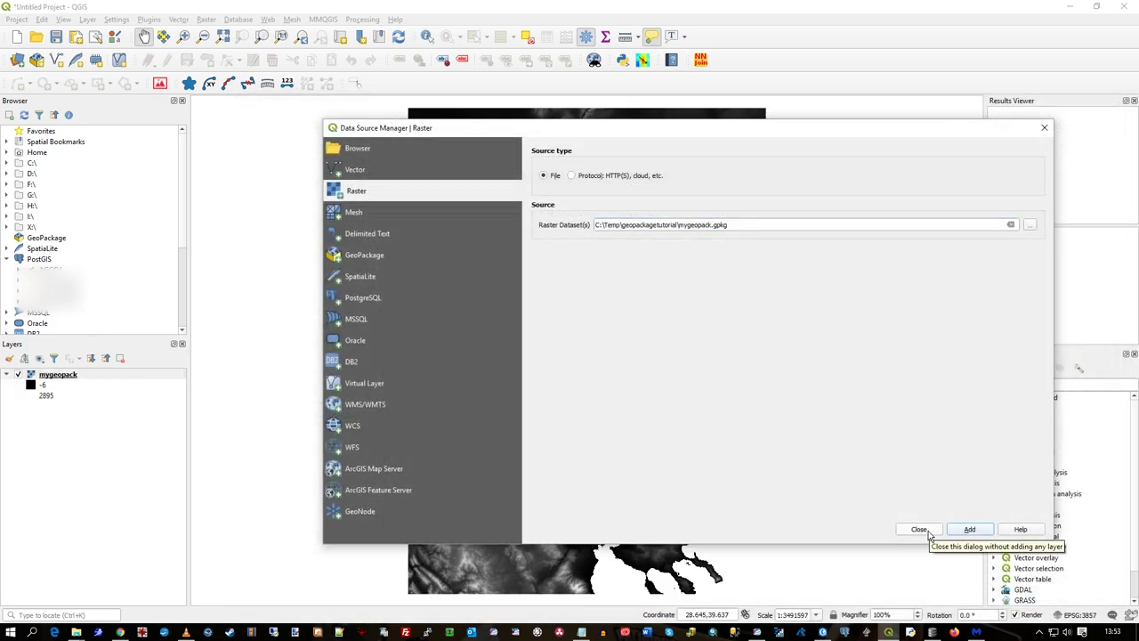
pyautogui.click(922, 530)
pyautogui.scroll(-1, 614, 403)
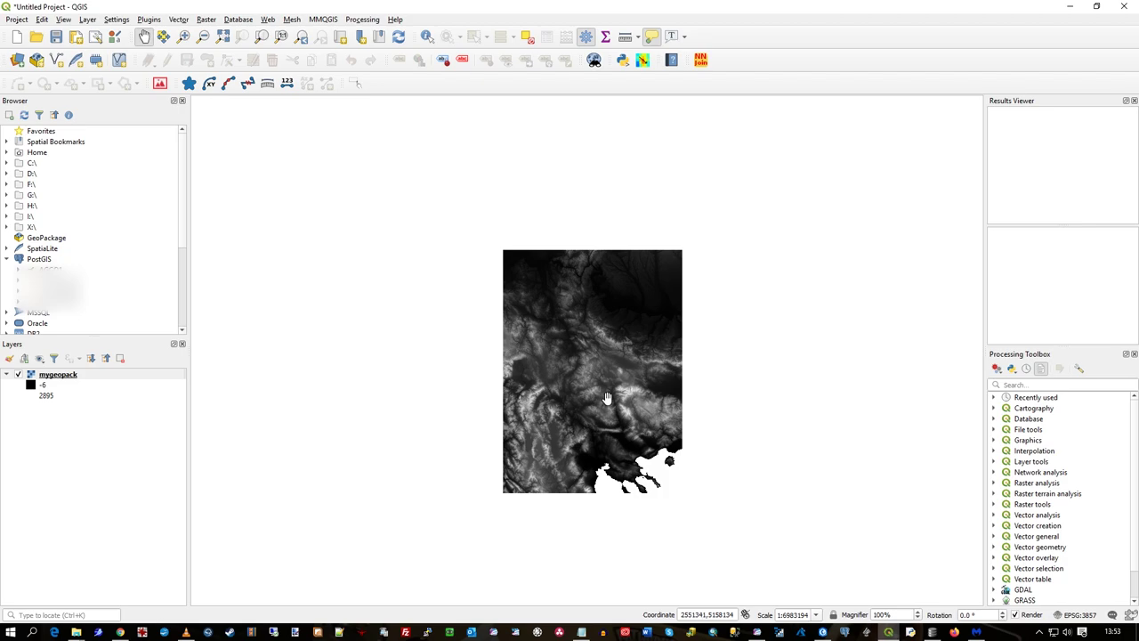
# Add the mygrids vector layer from mygeopack.gpkg to the project, keeping it in a layer group, and inspect the grid on the map
pyautogui.click(17, 59)
pyautogui.click(356, 170)
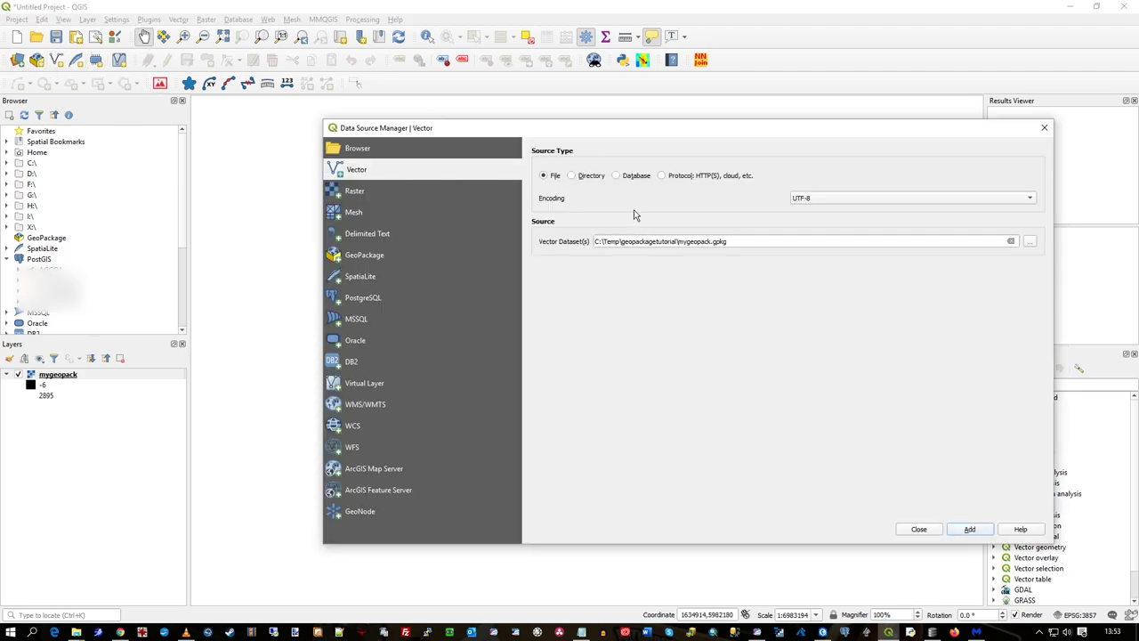
pyautogui.click(970, 529)
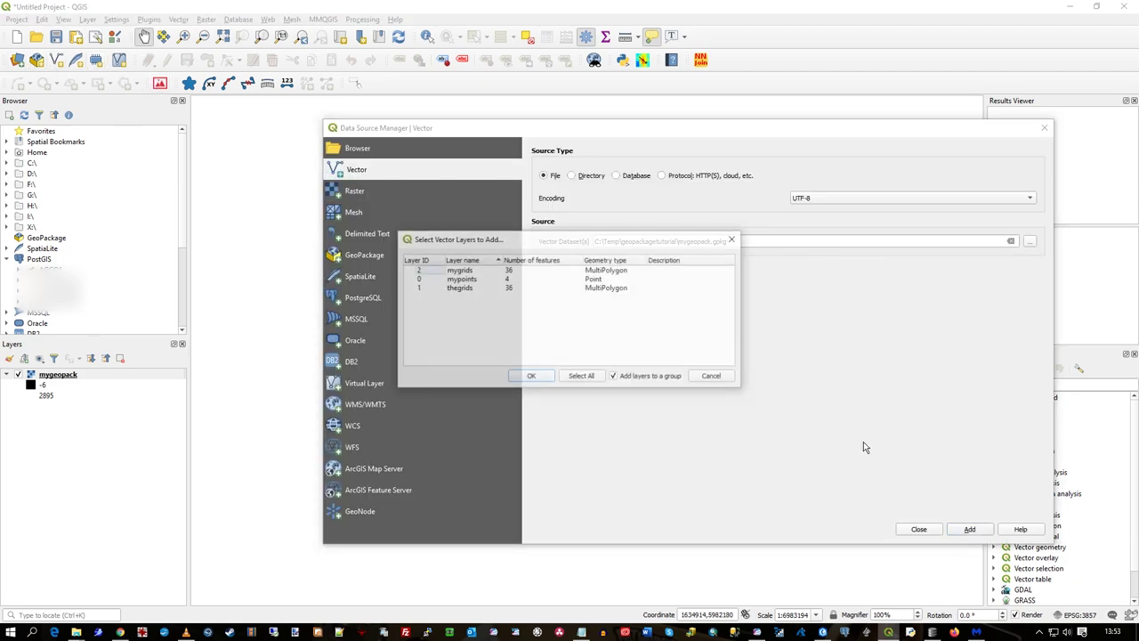
pyautogui.click(470, 279)
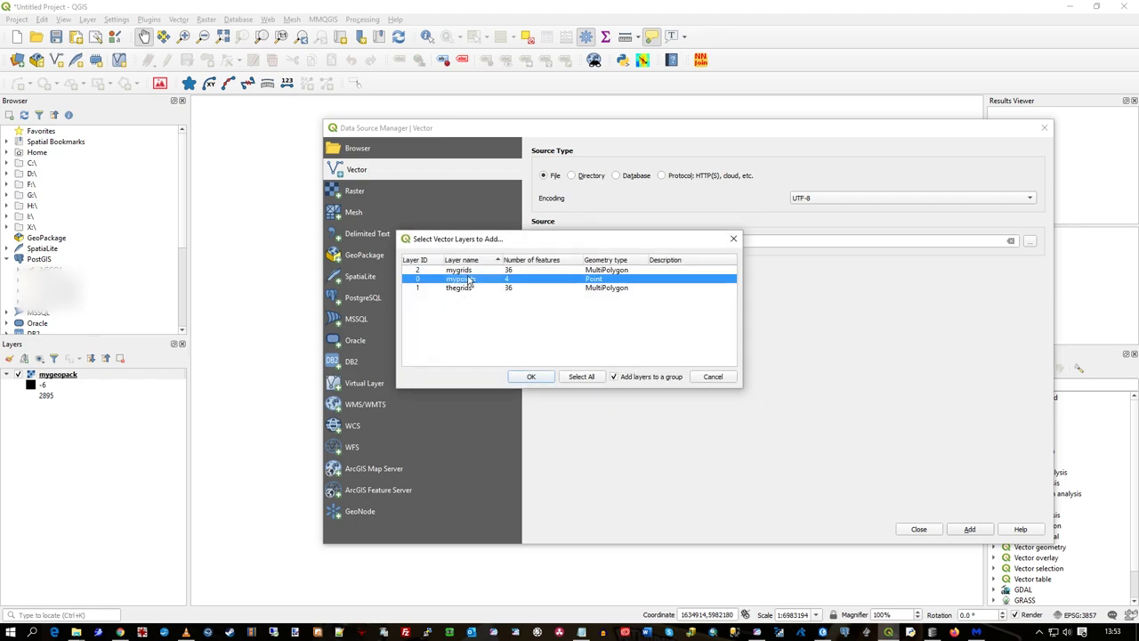
pyautogui.press('Up')
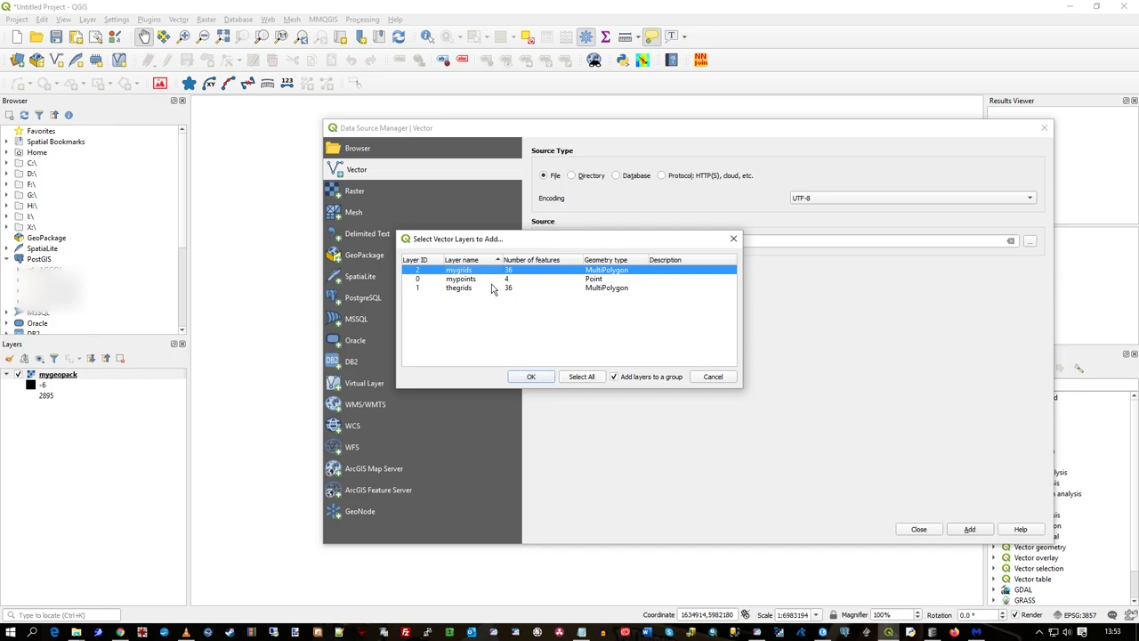
pyautogui.click(532, 377)
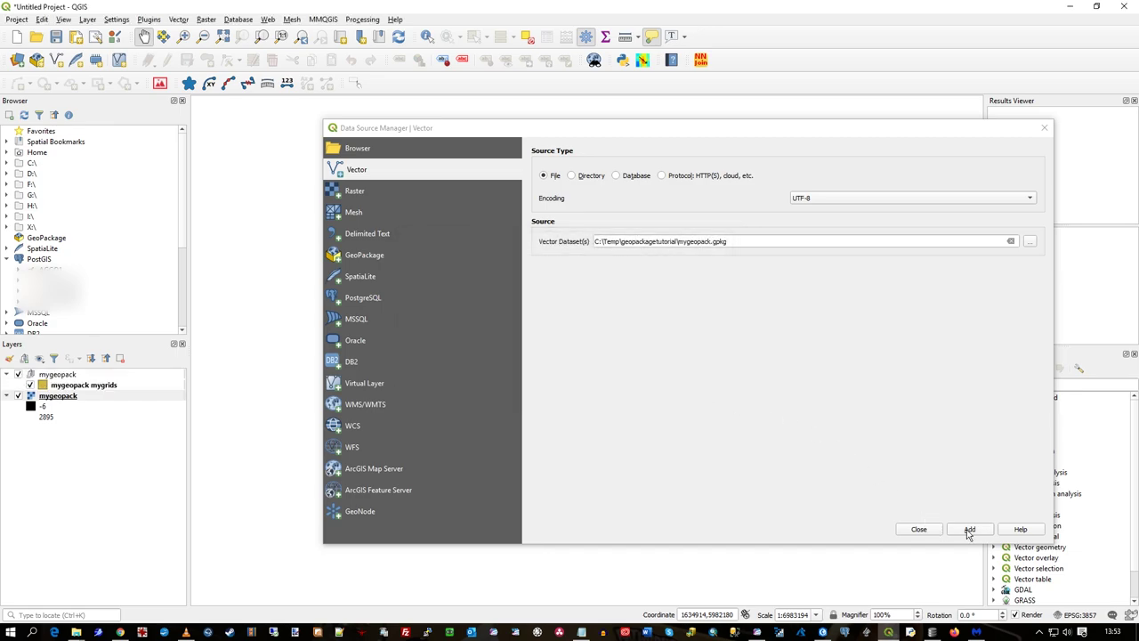
pyautogui.click(921, 531)
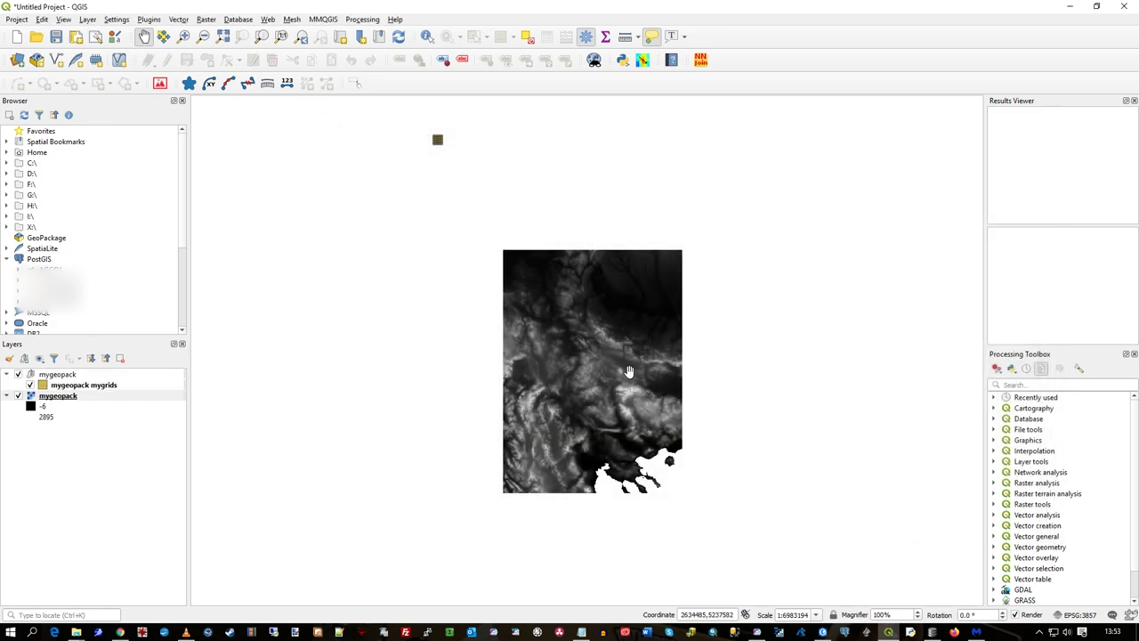
pyautogui.scroll(1, 629, 371)
pyautogui.scroll(-2, 526, 249)
pyautogui.scroll(-2, 563, 288)
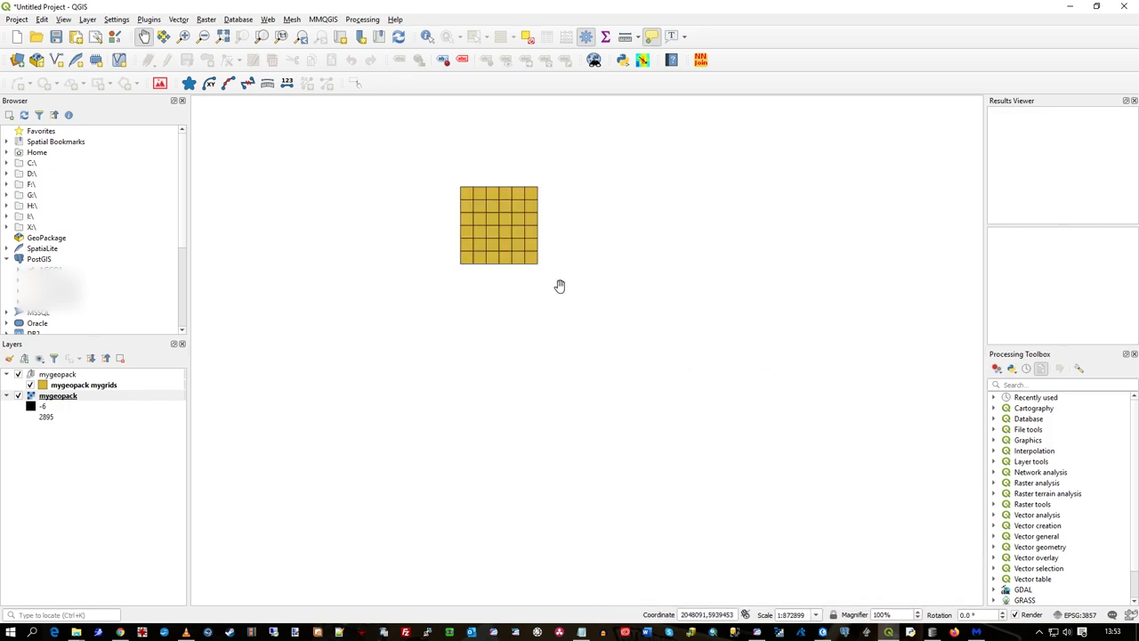
# Examine the position and extent of the mygrids layer relative to the mygeopack raster on the map
pyautogui.scroll(2, 531, 267)
pyautogui.moveTo(489, 235); pyautogui.dragTo(575, 382)
pyautogui.scroll(-1, 576, 379)
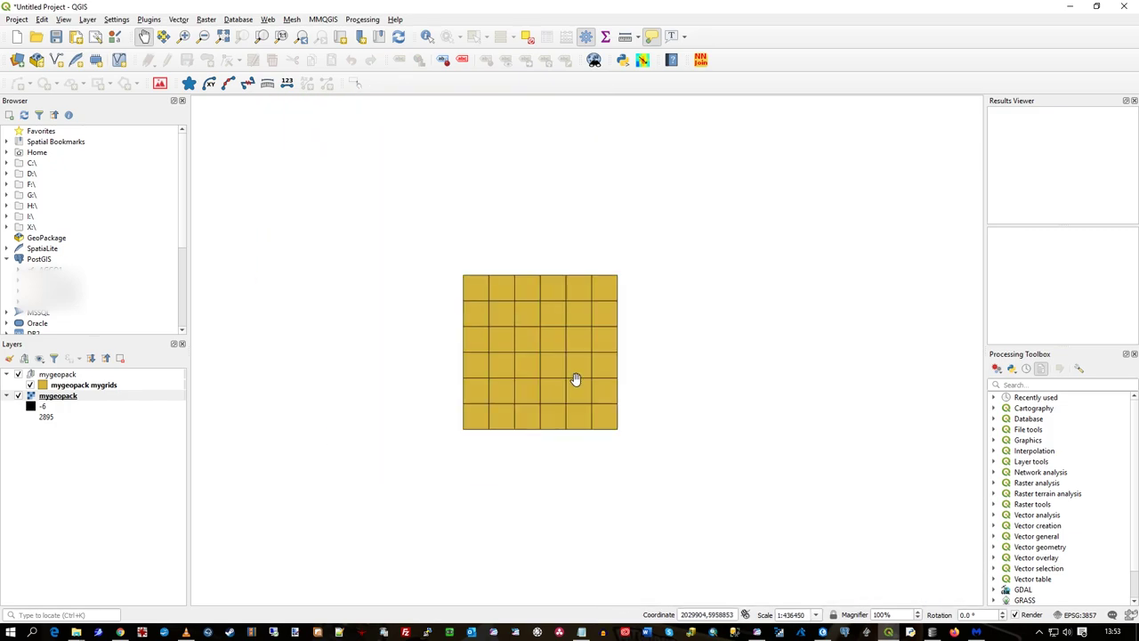
pyautogui.scroll(1, 577, 379)
pyautogui.scroll(-2, 579, 379)
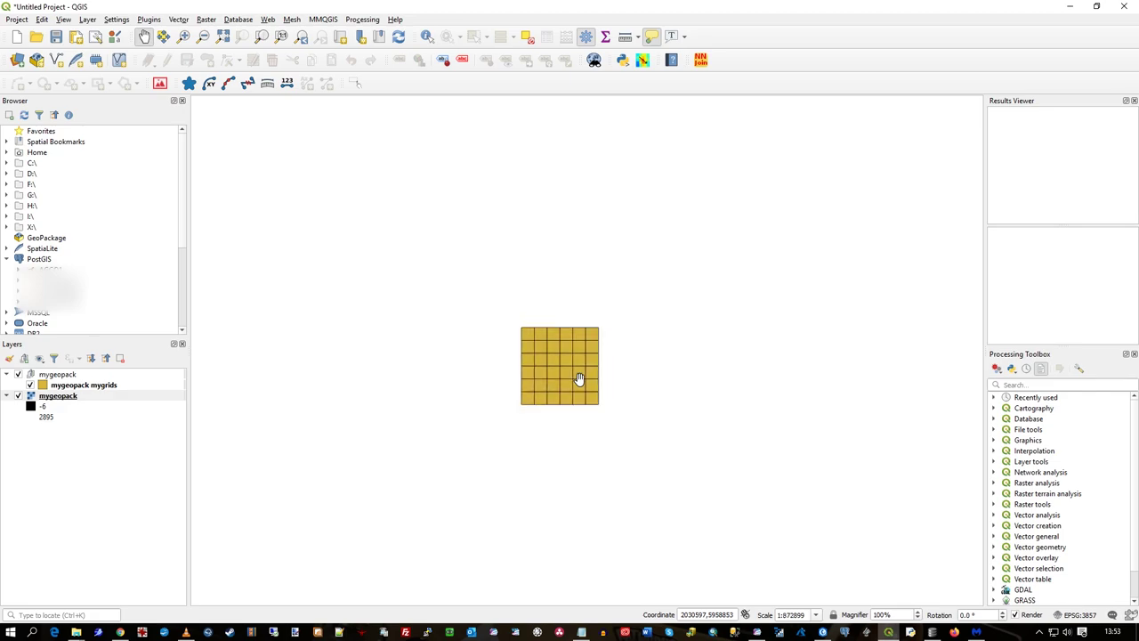
pyautogui.moveTo(665, 414); pyautogui.dragTo(582, 310)
pyautogui.scroll(-2, 582, 311)
pyautogui.moveTo(664, 359); pyautogui.dragTo(485, 249)
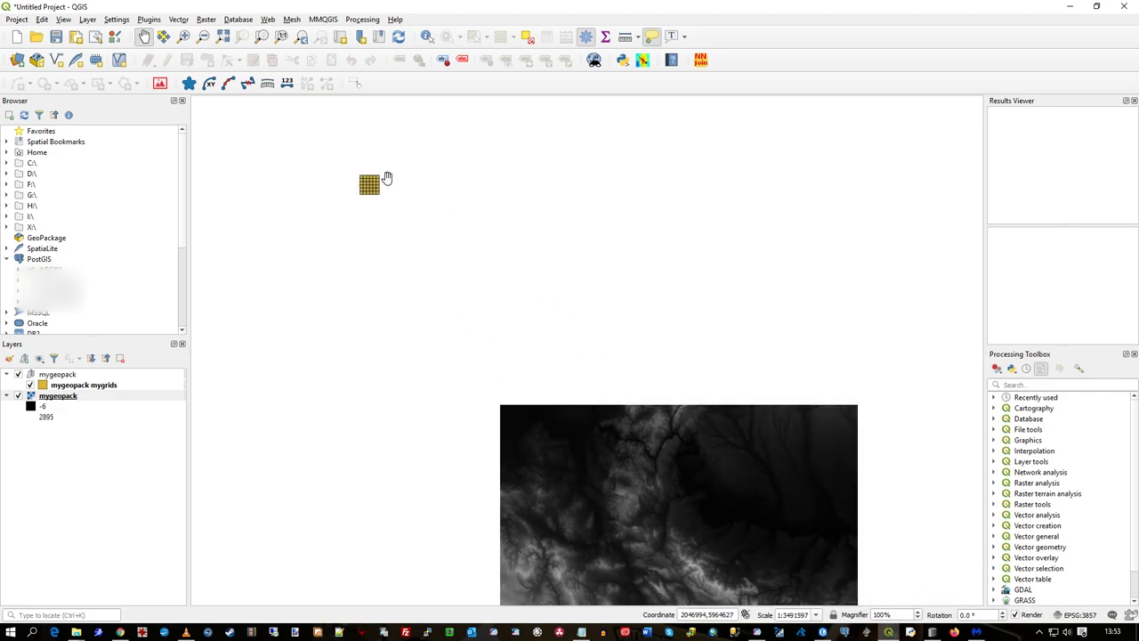
pyautogui.scroll(2, 388, 179)
pyautogui.scroll(-2, 580, 335)
pyautogui.moveTo(694, 426); pyautogui.dragTo(438, 183)
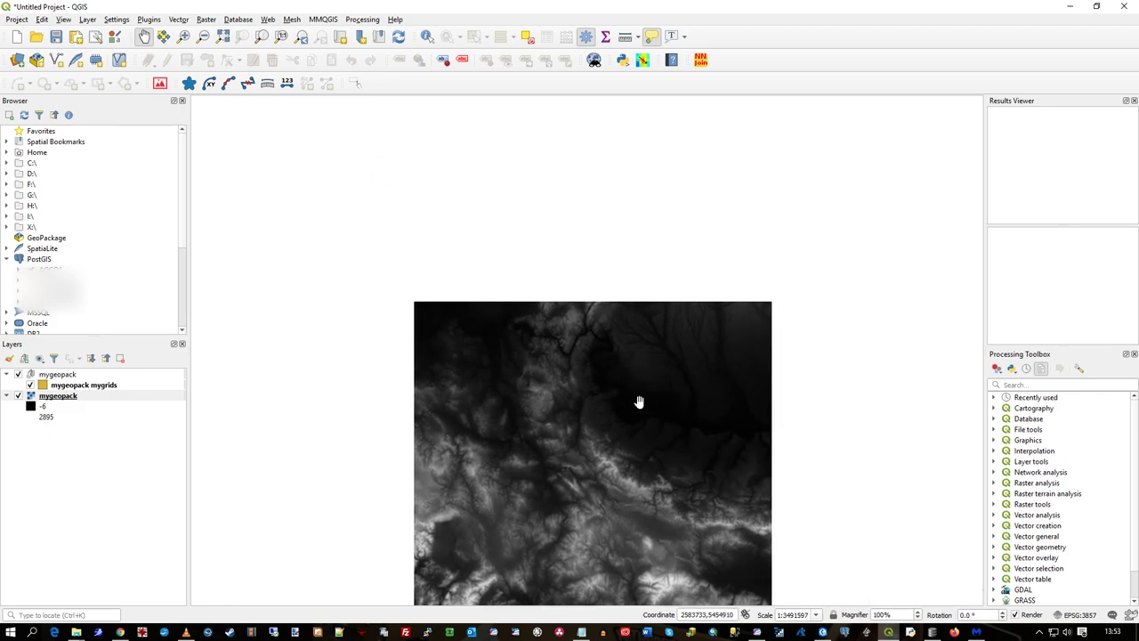
pyautogui.scroll(-3, 623, 383)
pyautogui.moveTo(570, 285); pyautogui.dragTo(593, 336)
pyautogui.scroll(2, 638, 415)
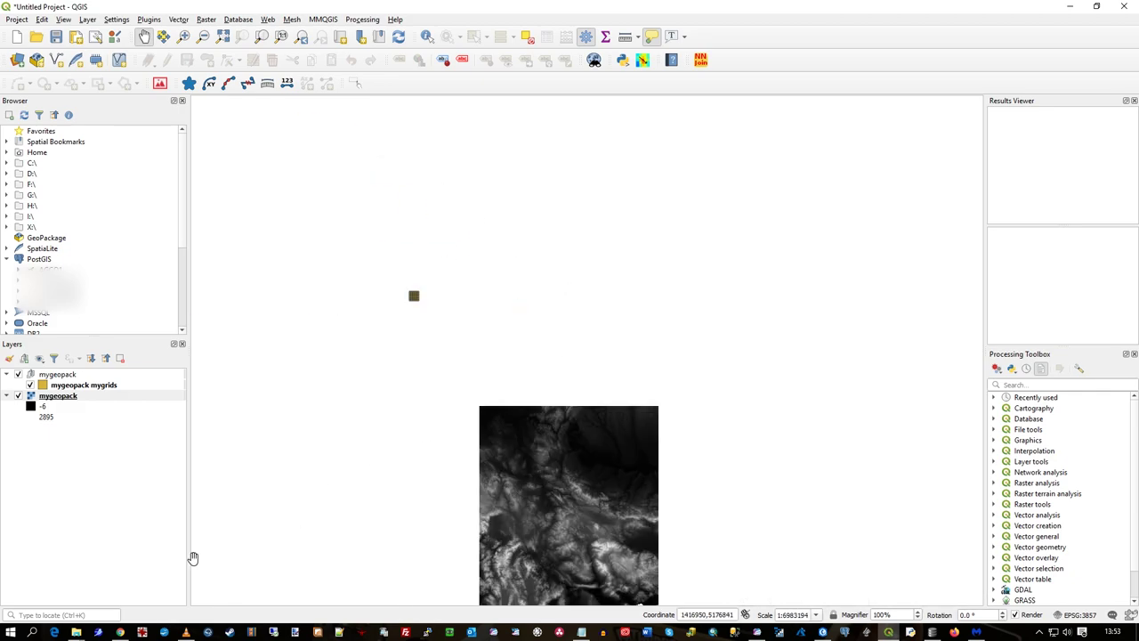
# Switch to the geopackagetutorial folder in File Explorer and compare the sizes of mygeopack.gpkg and its accompanying gpkg-shm and gpkg-wal files
pyautogui.moveTo(77, 633)
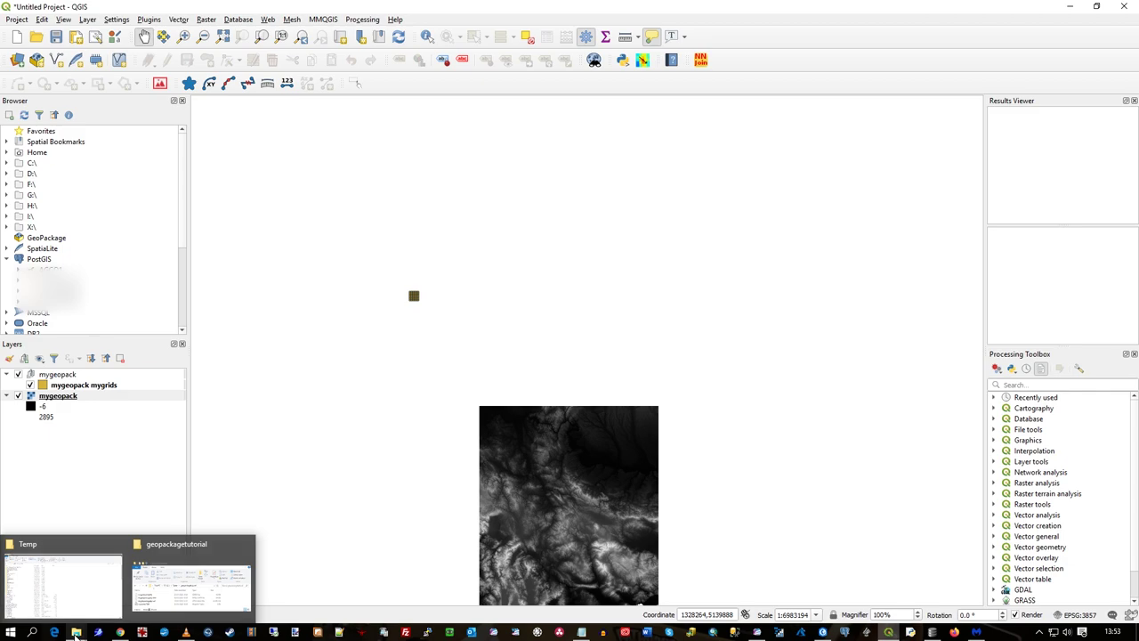
pyautogui.click(178, 589)
pyautogui.click(406, 436)
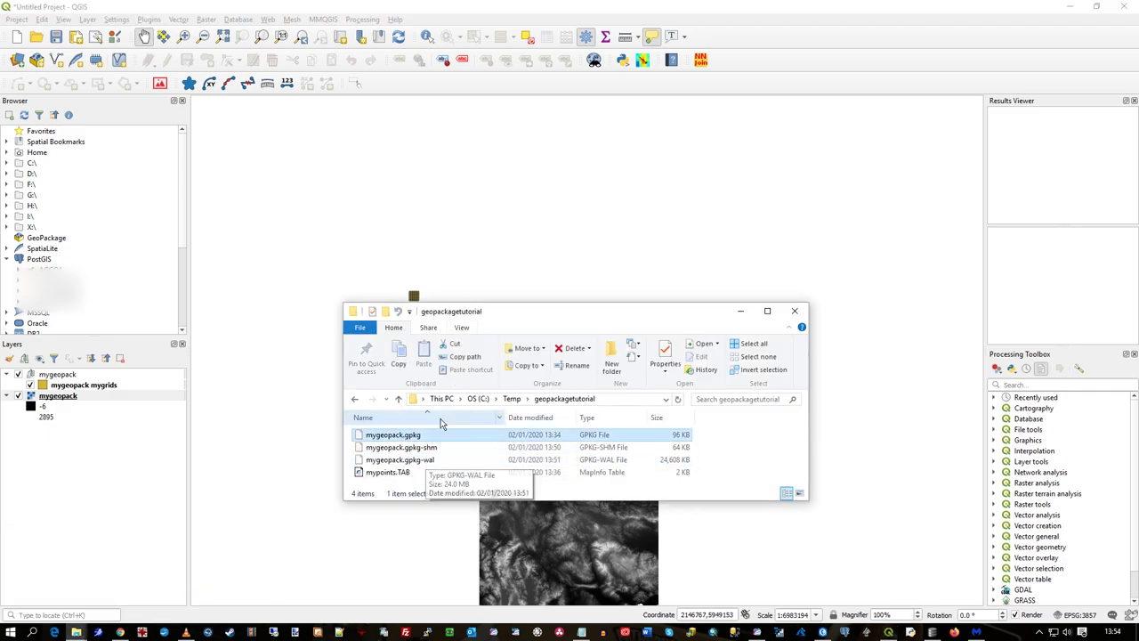
pyautogui.click(421, 461)
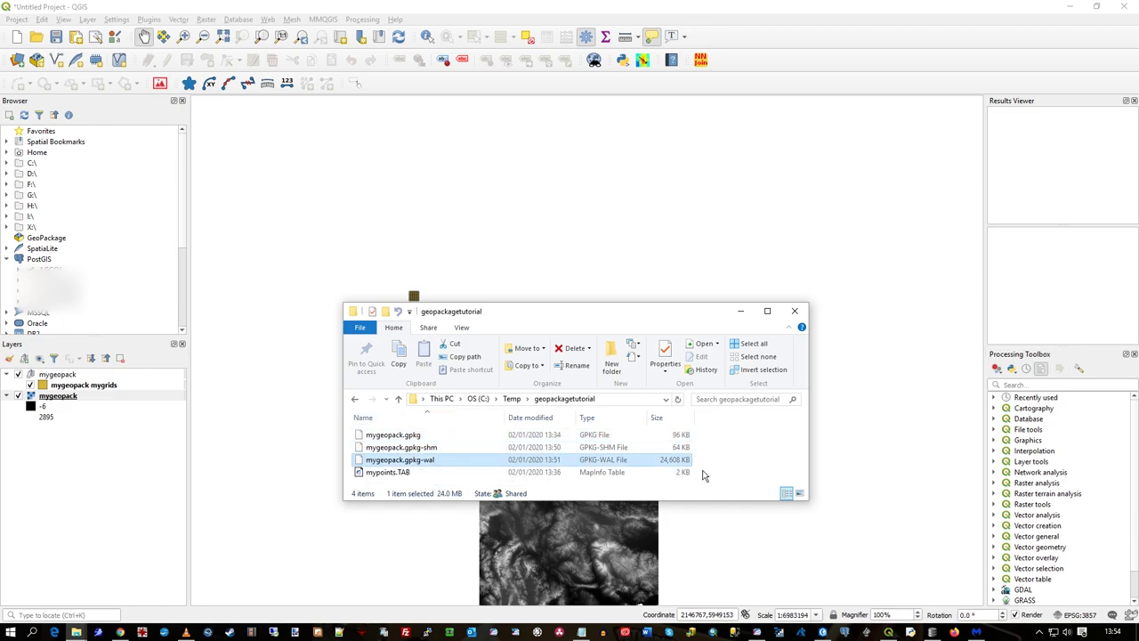
pyautogui.click(409, 436)
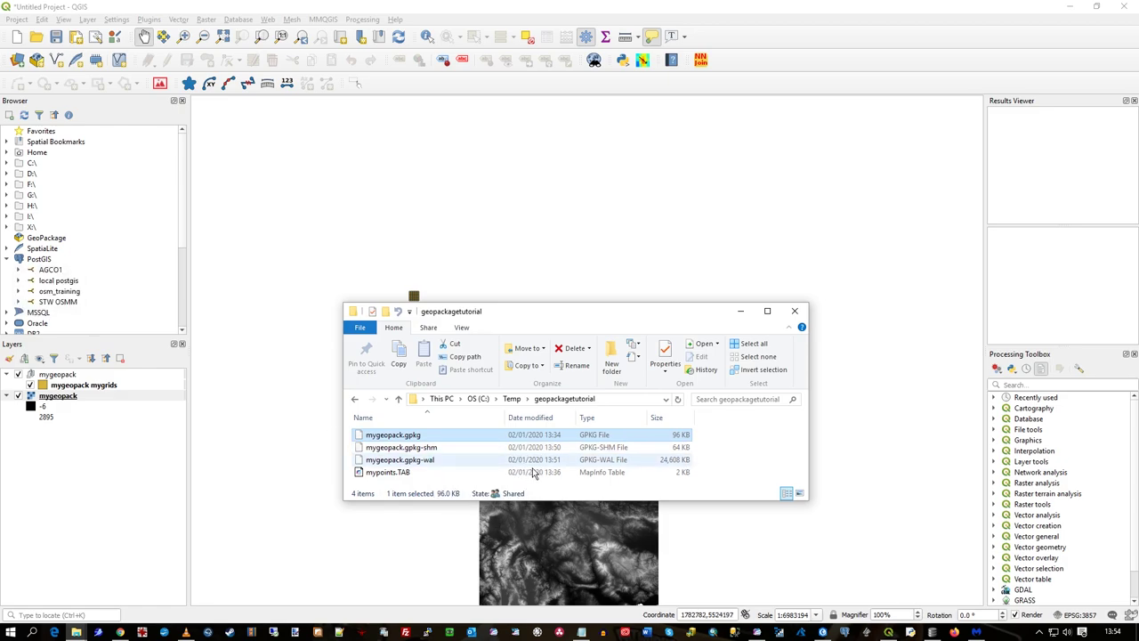
pyautogui.moveTo(808, 501); pyautogui.dragTo(926, 513)
pyautogui.moveTo(701, 320); pyautogui.dragTo(692, 168)
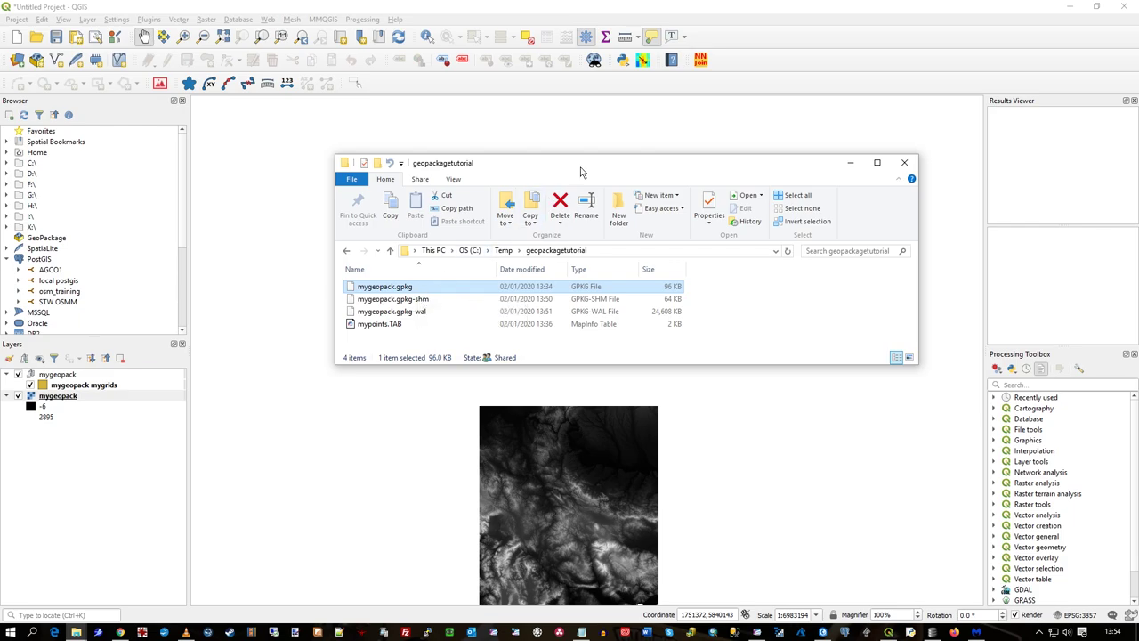
pyautogui.moveTo(582, 170); pyautogui.dragTo(569, 180)
# Open mygeopack.gpkg in Notepad++ and close all other open files
pyautogui.rightClick(383, 301)
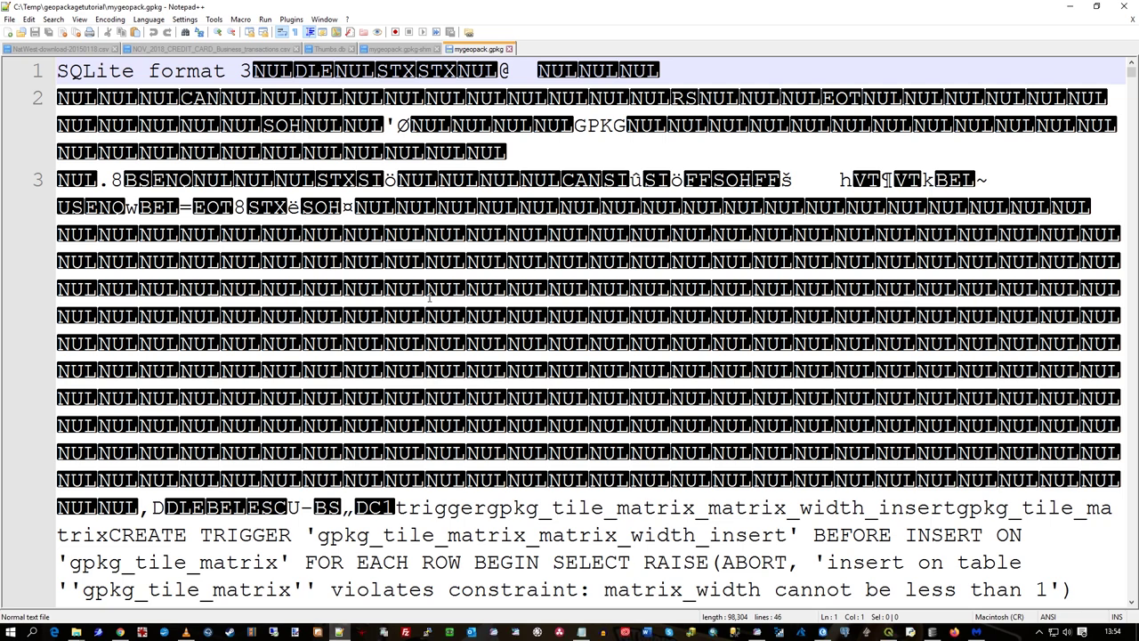
pyautogui.rightClick(485, 49)
pyautogui.click(510, 70)
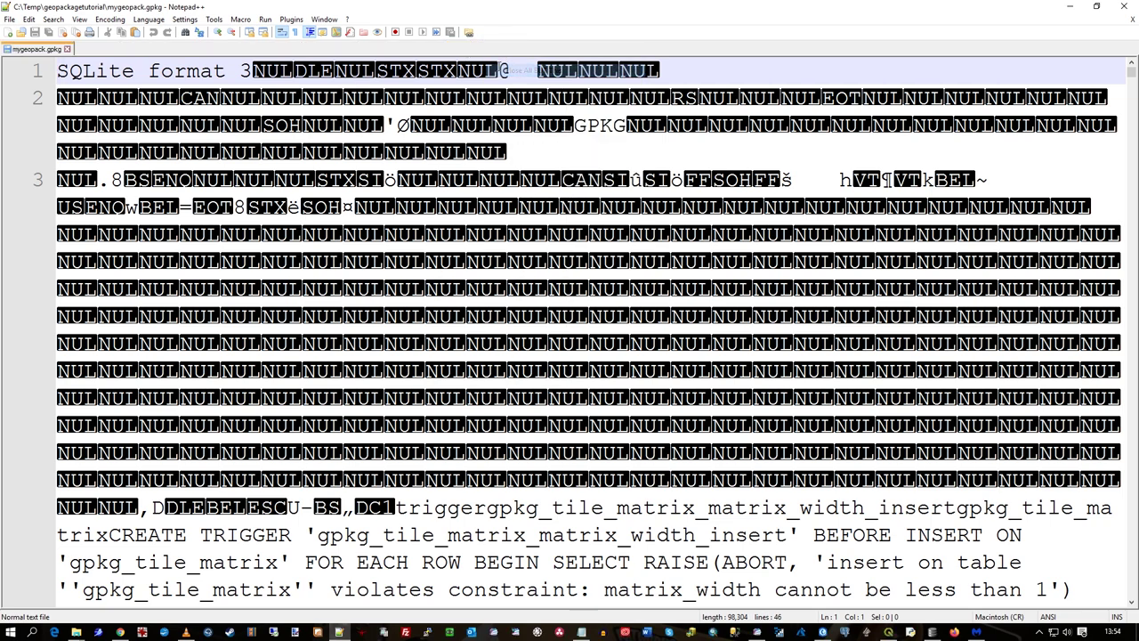
# Examine the SQLite format header and table definitions in mygeopack.gpkg, and close Notepad++
pyautogui.moveTo(59, 71); pyautogui.dragTo(252, 71)
pyautogui.click(237, 75)
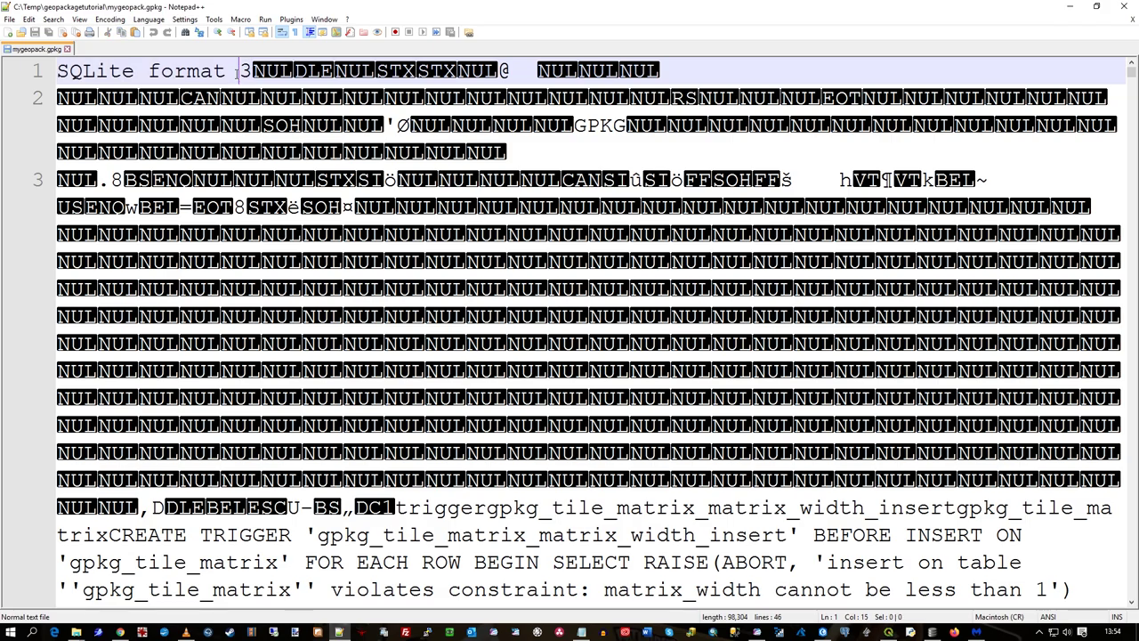
pyautogui.scroll(-15, 494, 485)
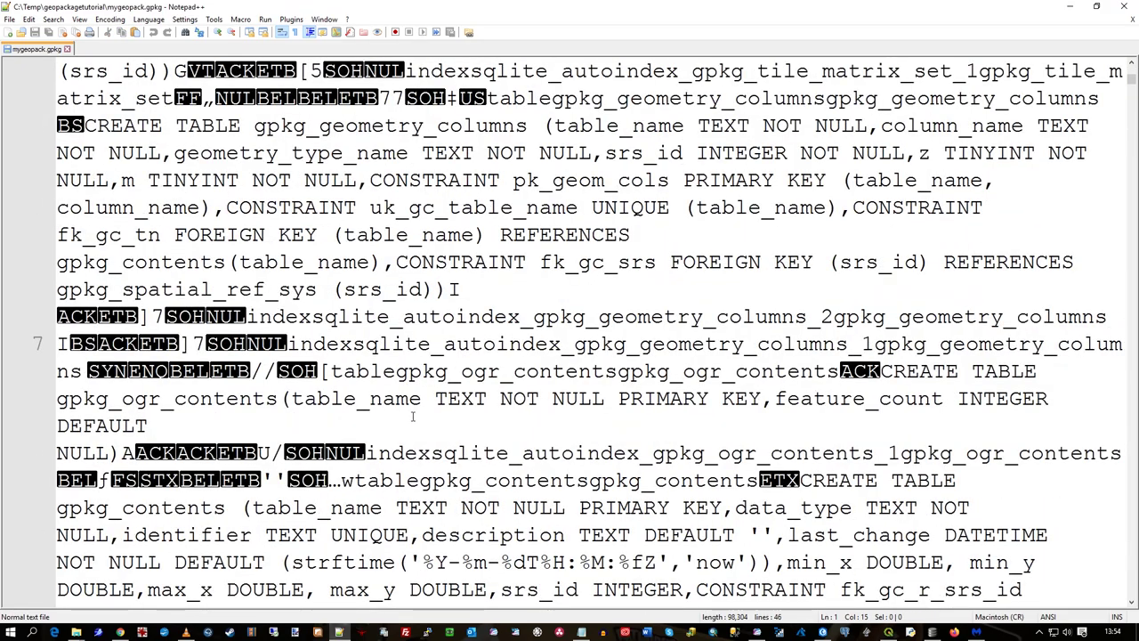
pyautogui.scroll(15, 666, 399)
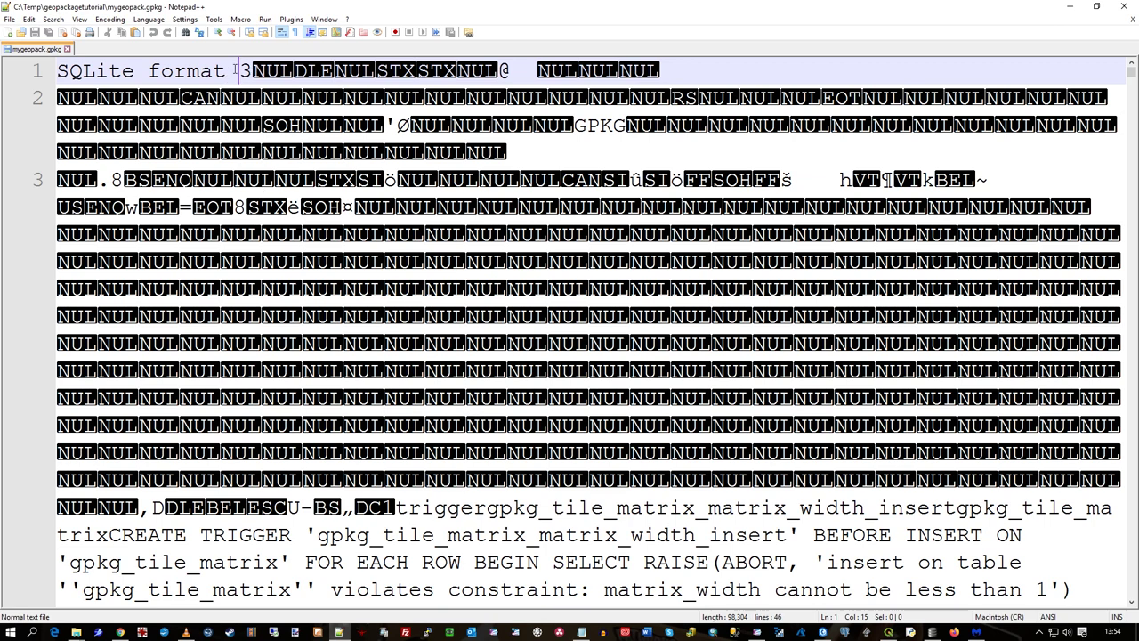
pyautogui.moveTo(234, 72); pyautogui.dragTo(57, 72)
pyautogui.click(188, 71)
pyautogui.click(1126, 7)
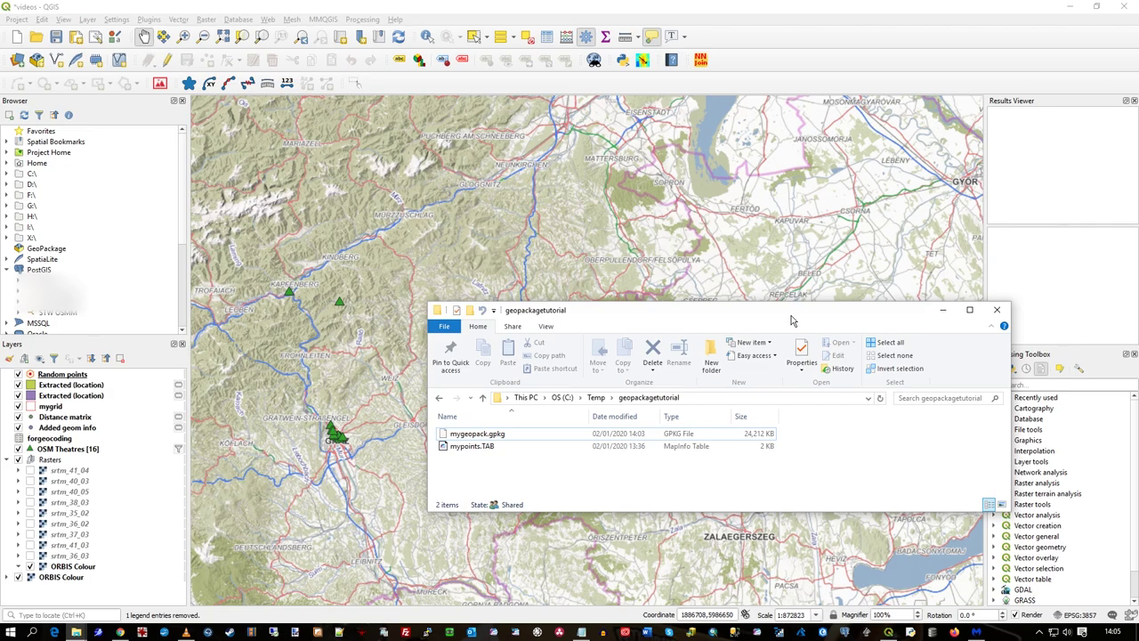
# Review the files in the geopackagetutorial folder, checking the type and size of mygeopack.gpkg and mypoints.TAB
pyautogui.moveTo(753, 317); pyautogui.dragTo(746, 238)
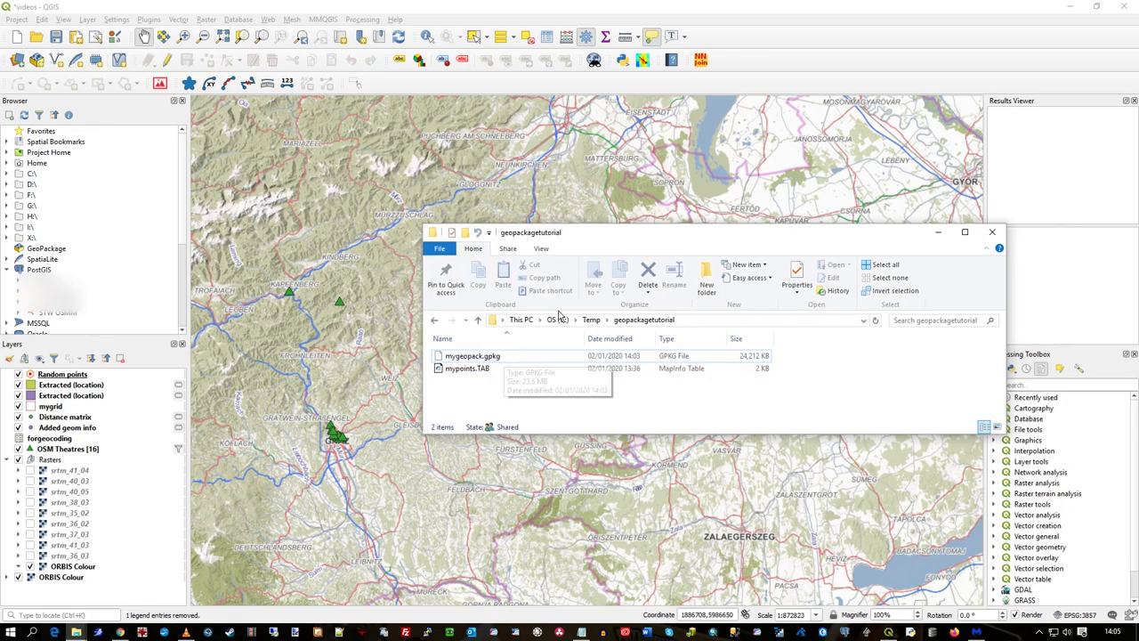
pyautogui.moveTo(622, 240); pyautogui.dragTo(621, 280)
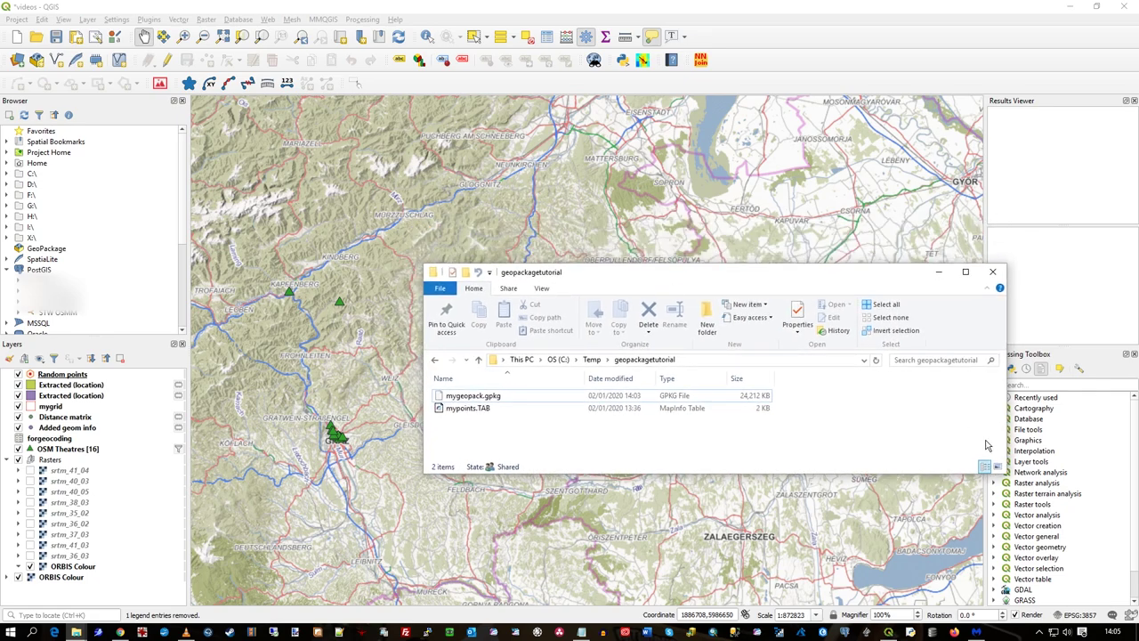
pyautogui.moveTo(1006, 473); pyautogui.dragTo(934, 479)
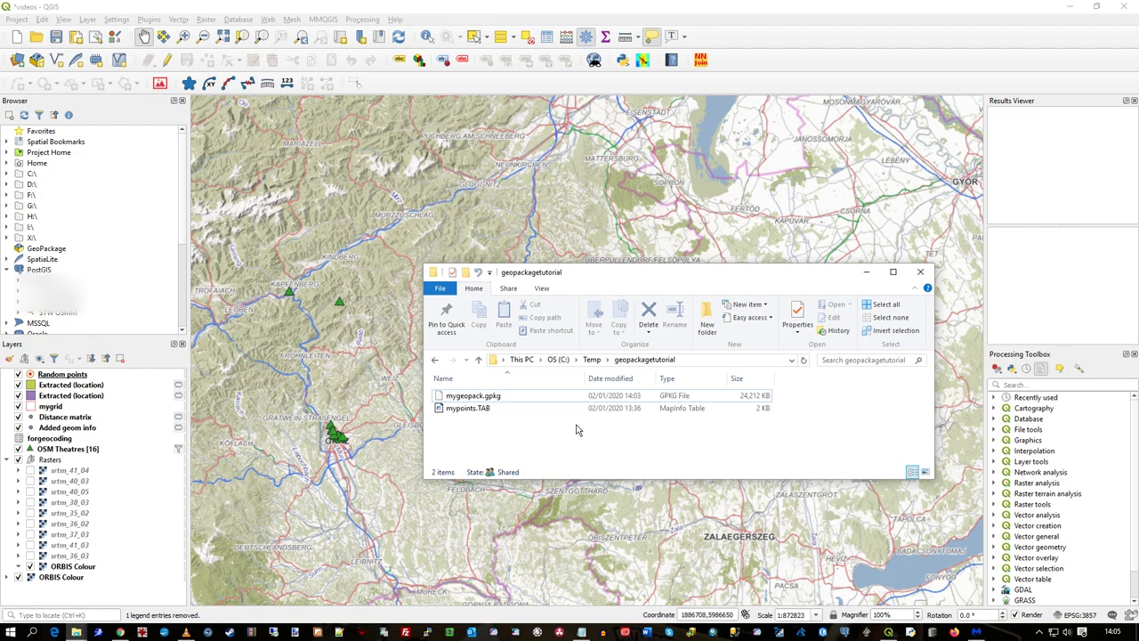
pyautogui.moveTo(590, 280); pyautogui.dragTo(617, 356)
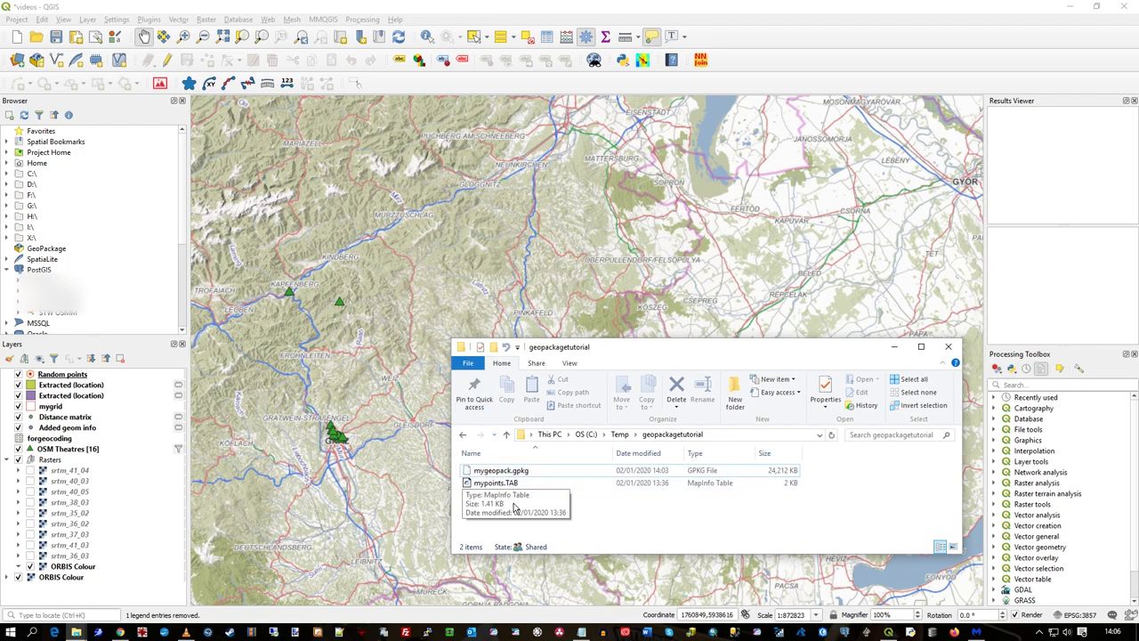
pyautogui.moveTo(624, 356); pyautogui.dragTo(615, 340)
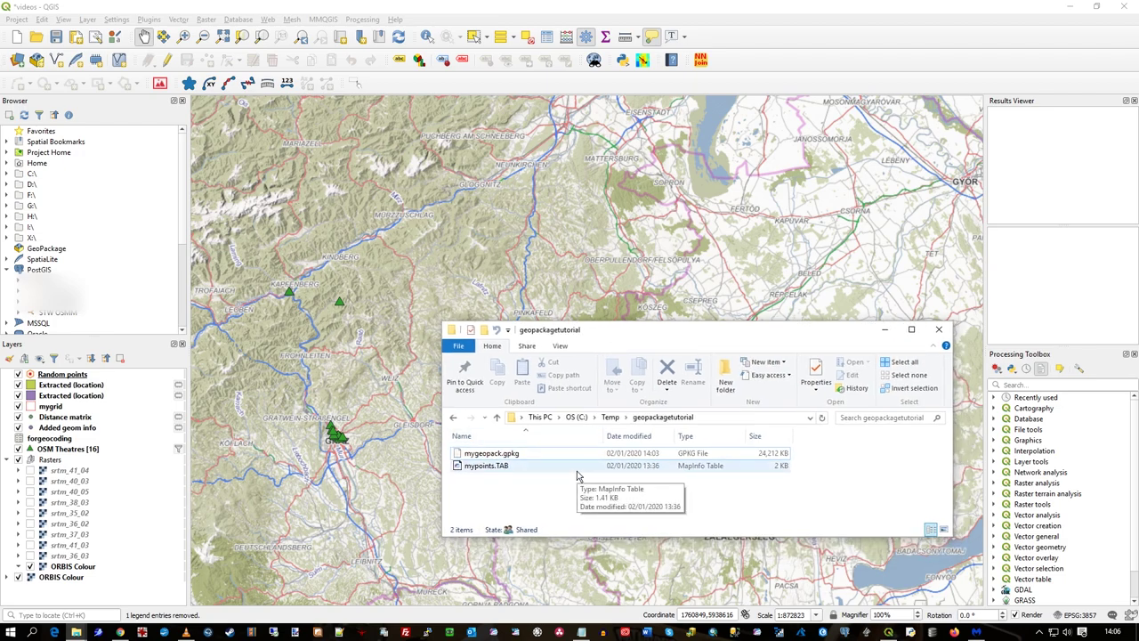
pyautogui.moveTo(614, 329); pyautogui.dragTo(607, 304)
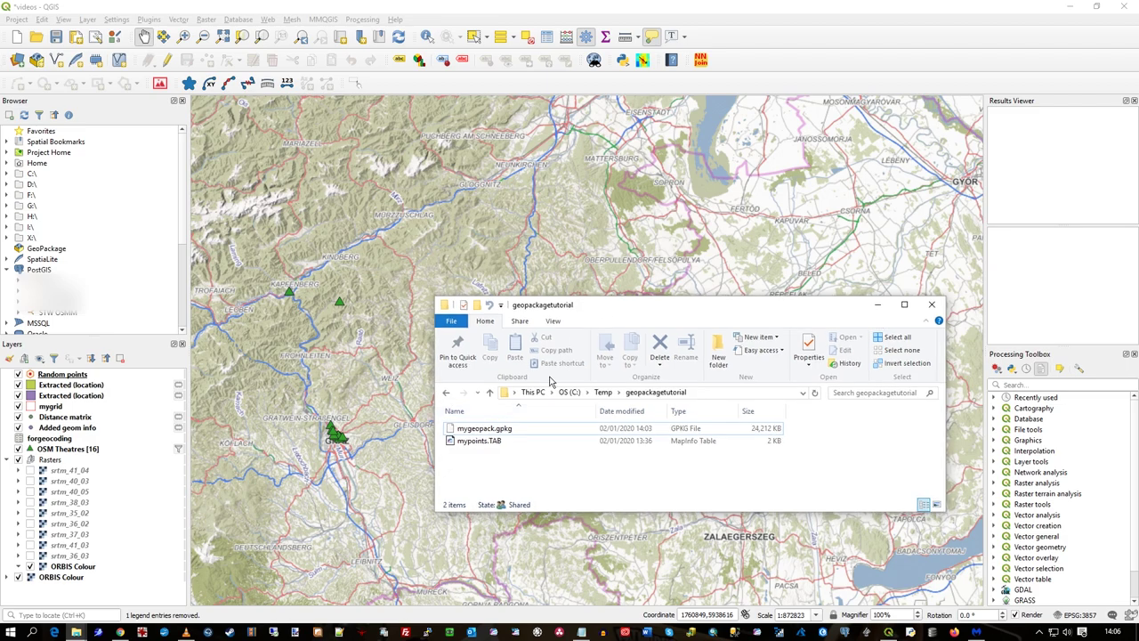
pyautogui.moveTo(595, 312); pyautogui.dragTo(613, 339)
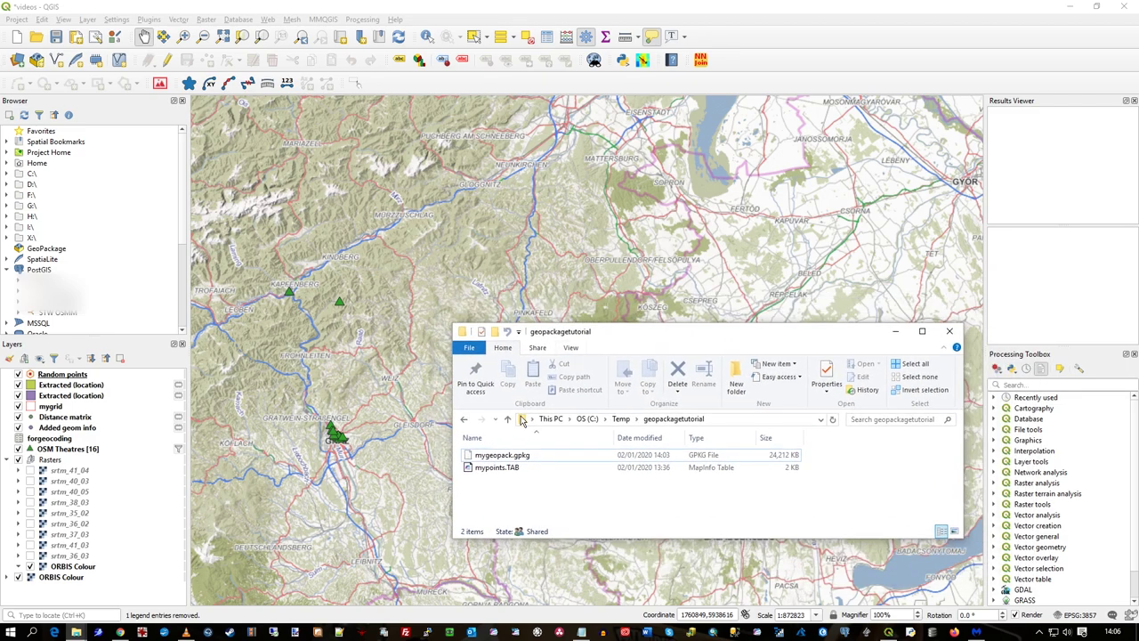
pyautogui.click(505, 454)
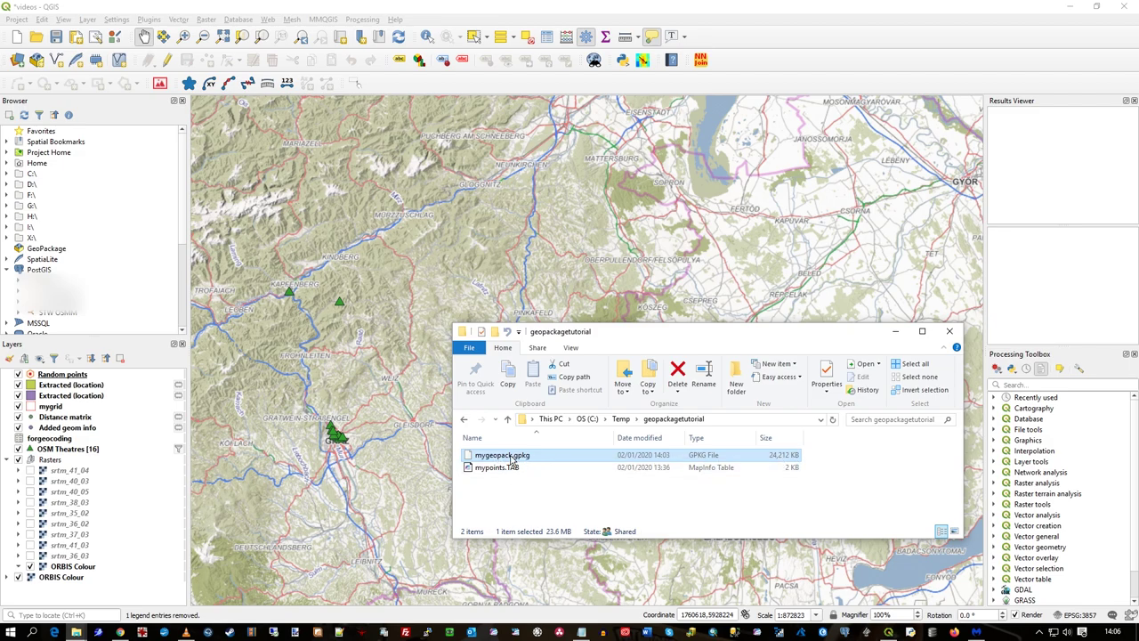
# Switch to QGIS and add C:\Temp\geopackagetutorial\mygeopack.gpkg to the videos project as a raster layer
pyautogui.click(221, 11)
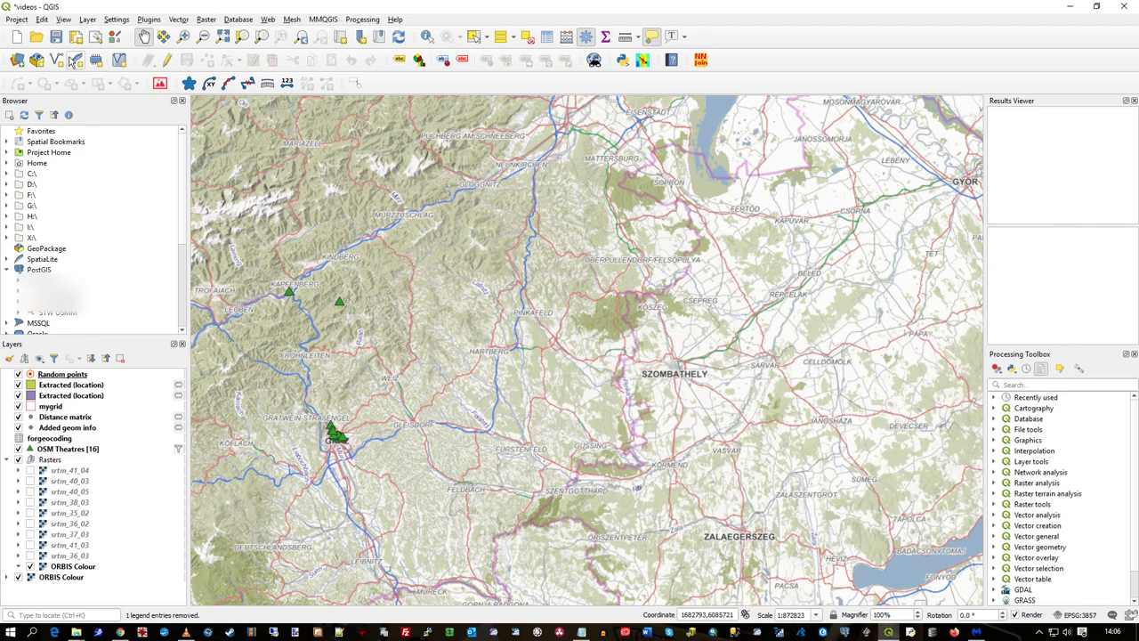
pyautogui.click(17, 60)
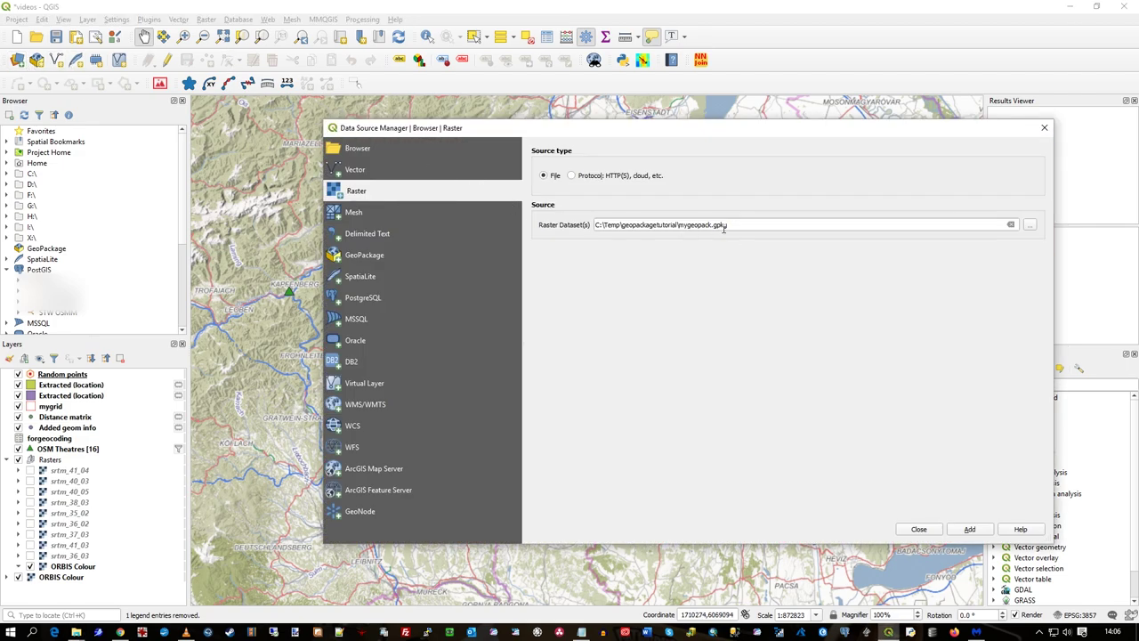
pyautogui.click(967, 531)
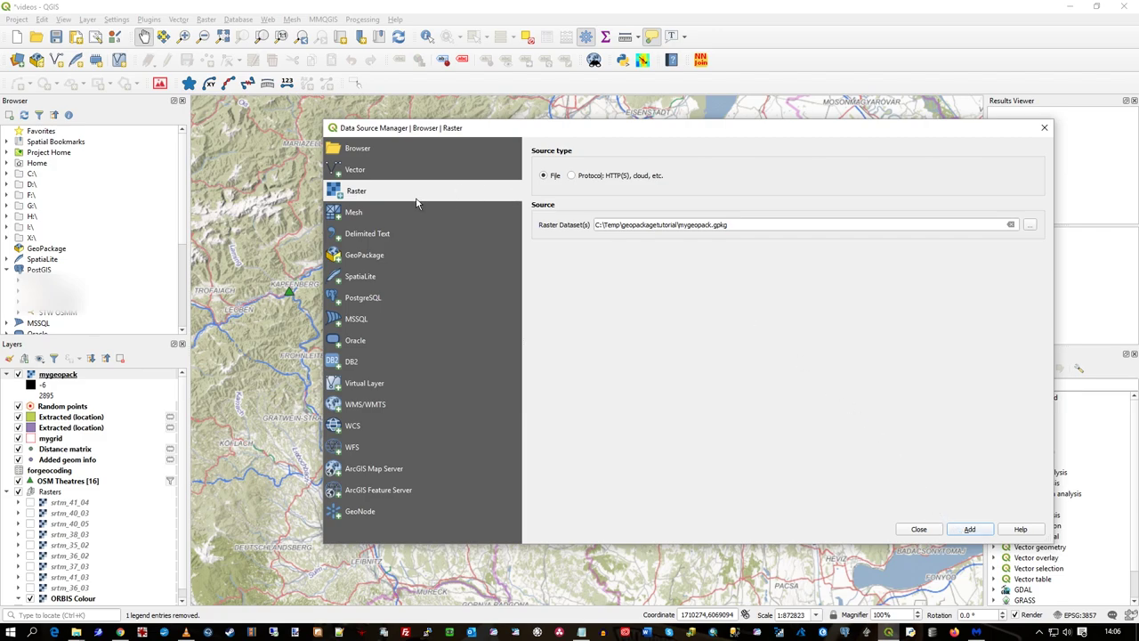
pyautogui.click(919, 529)
# Remove the mygeopack raster layer from the videos project
pyautogui.rightClick(69, 378)
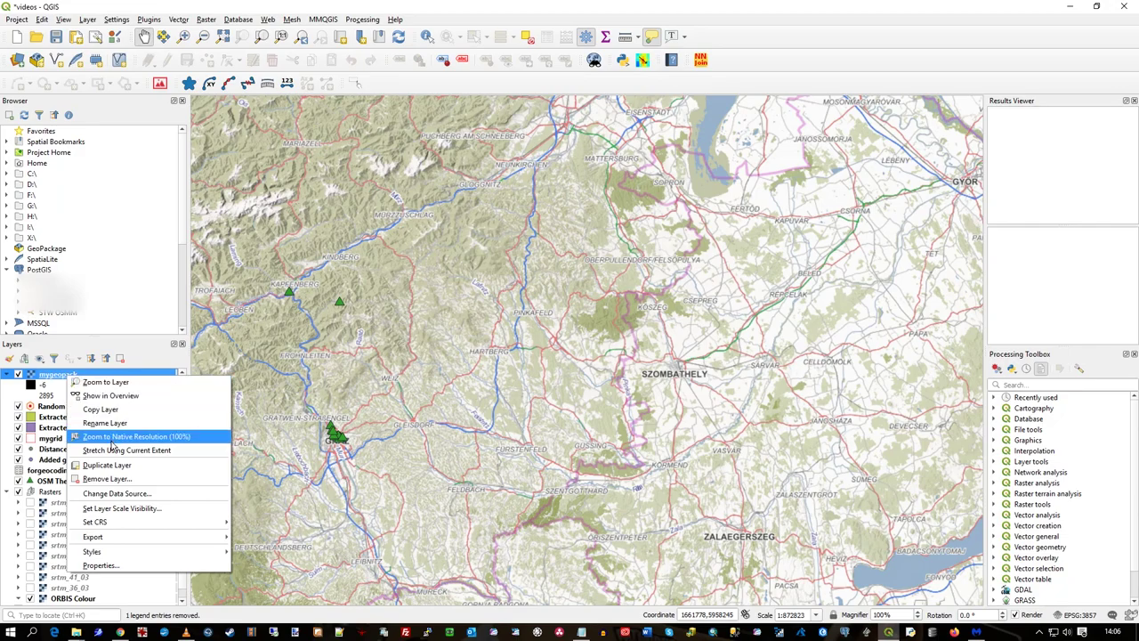
pyautogui.click(105, 478)
pyautogui.click(549, 330)
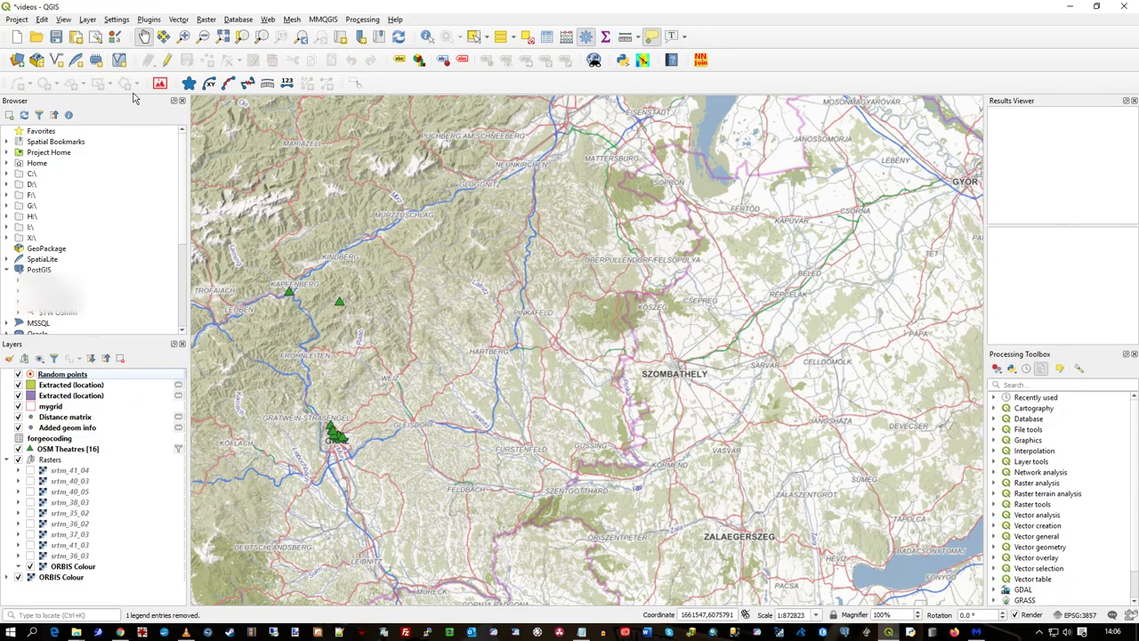
# Add the mygrids vector layer from mygeopack.gpkg to the videos project in a layer group and locate the grid on the map
pyautogui.click(17, 59)
pyautogui.click(356, 170)
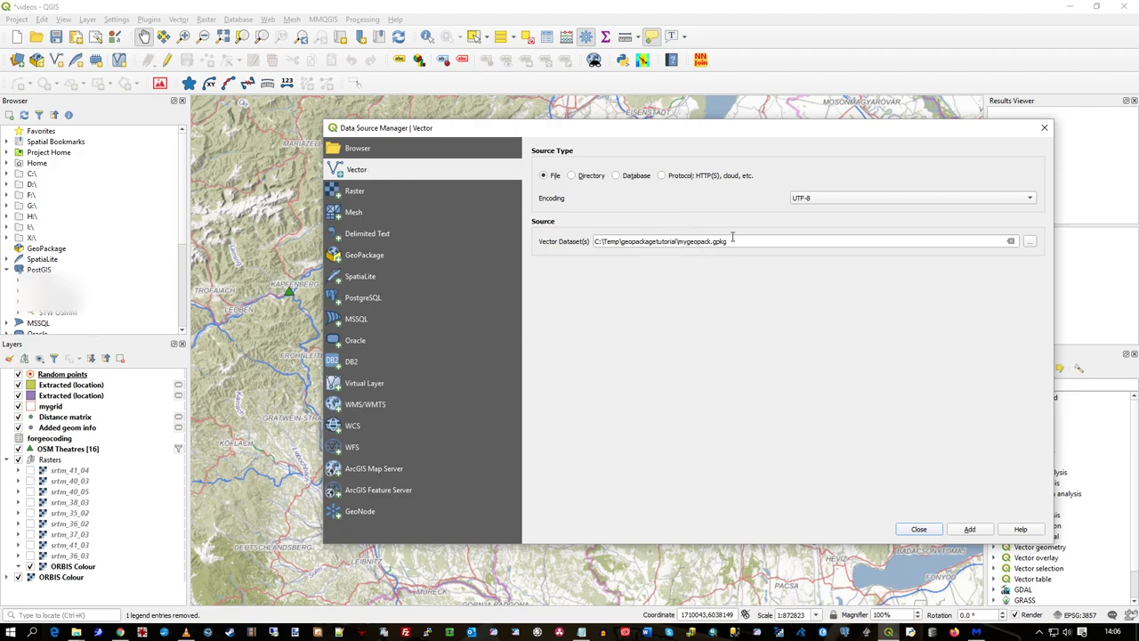
pyautogui.click(970, 529)
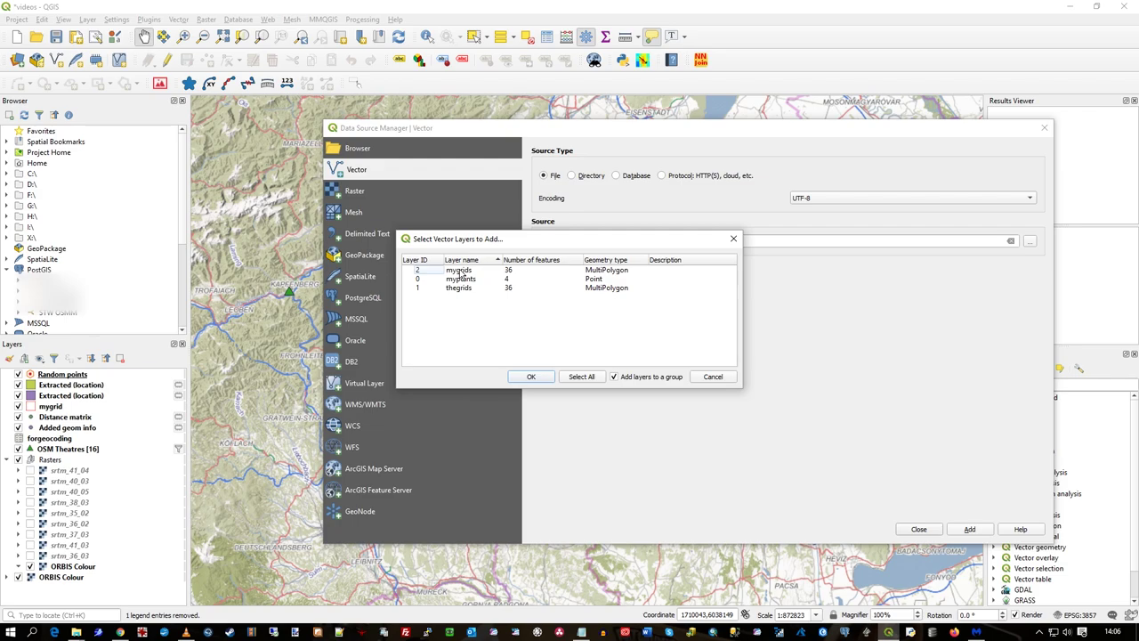
pyautogui.click(460, 272)
pyautogui.click(530, 377)
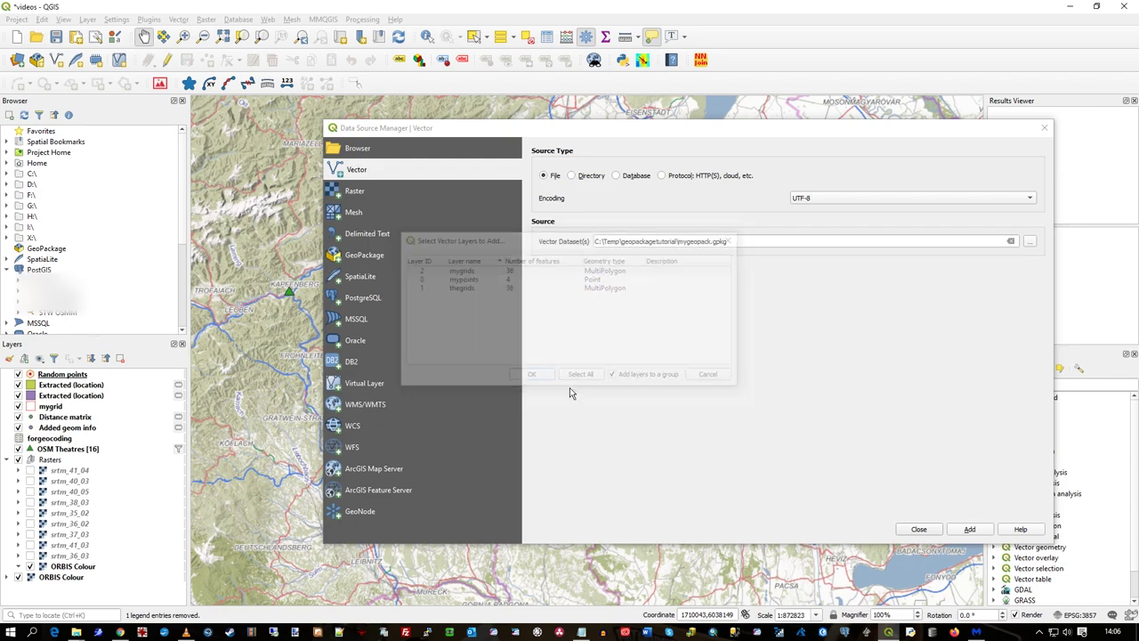
pyautogui.click(933, 532)
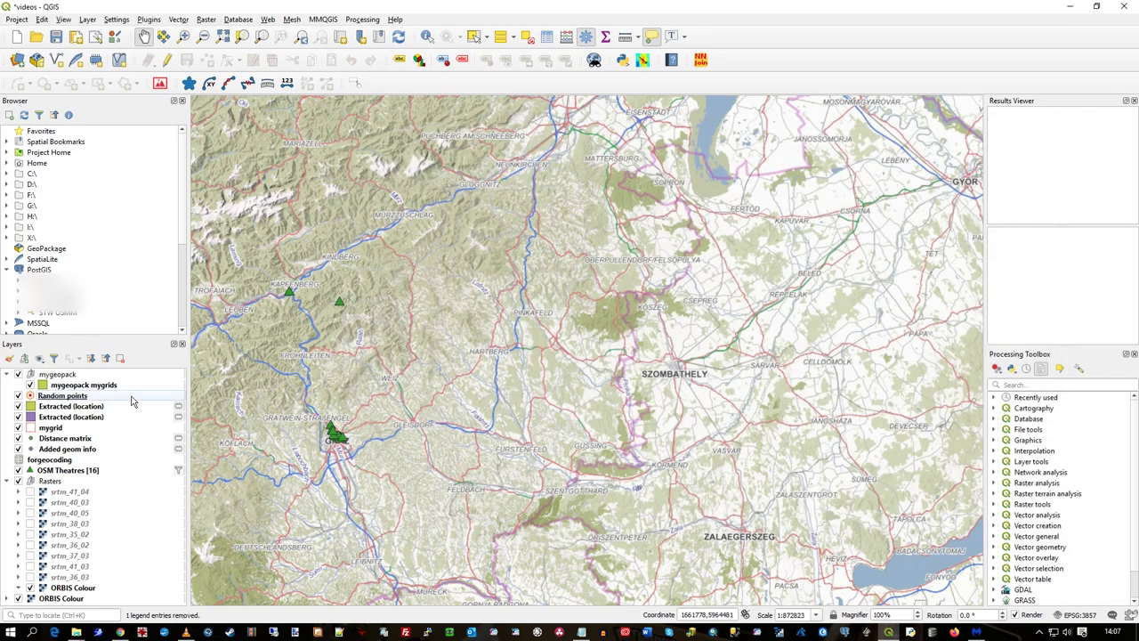
pyautogui.click(108, 389)
pyautogui.rightClick(107, 389)
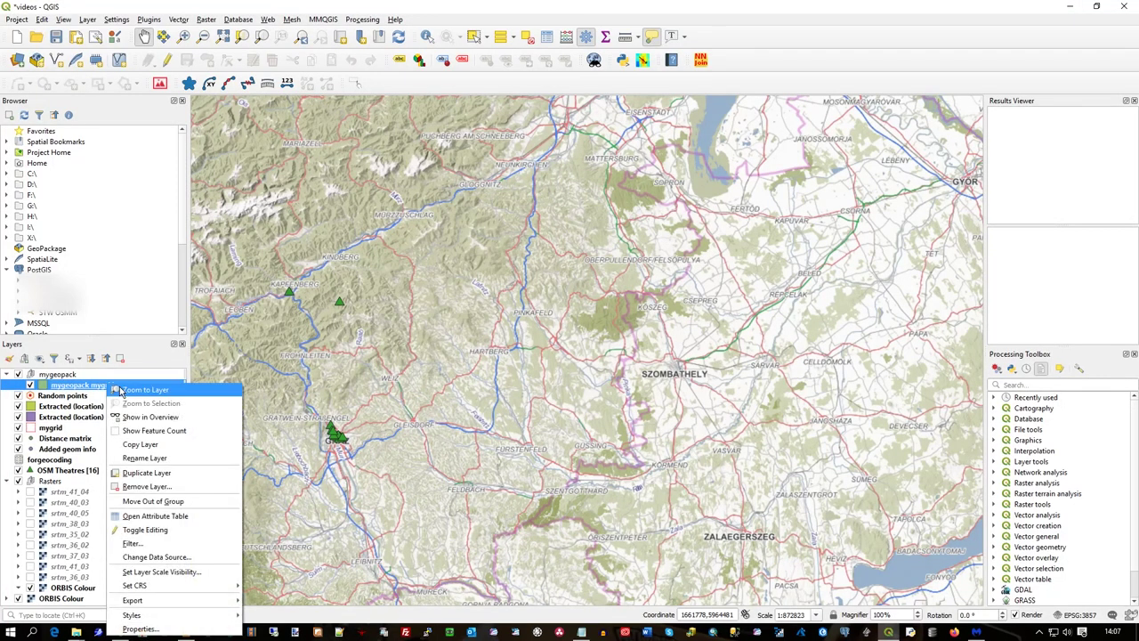
pyautogui.click(142, 397)
pyautogui.scroll(-5, 676, 387)
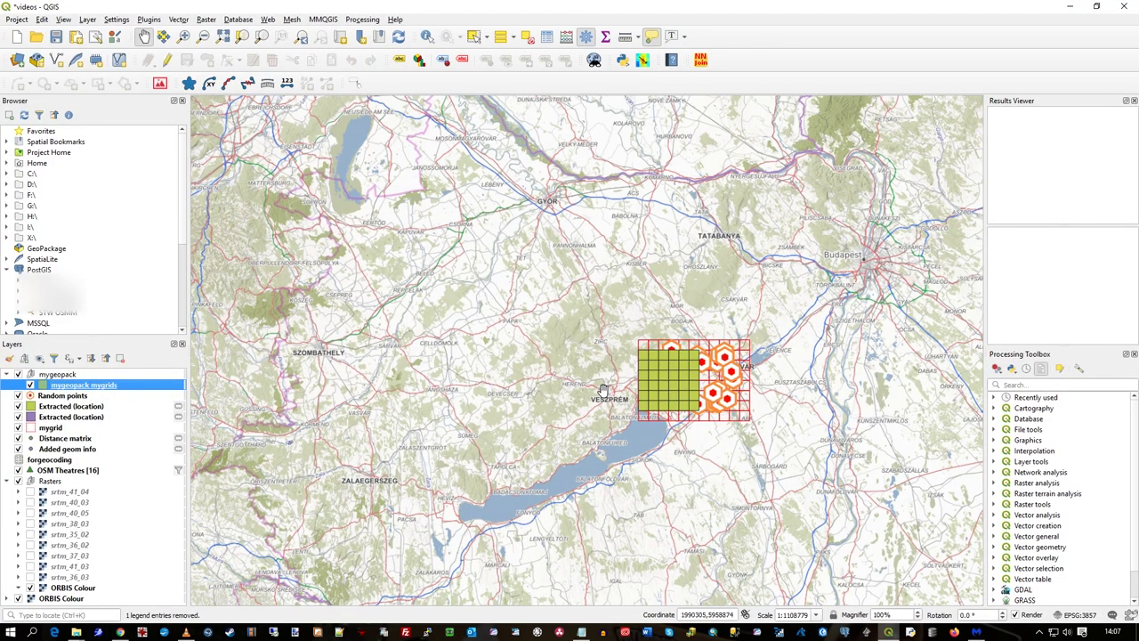
# Hide the mygrid layer and add C:\Temp\geopackagetutorial\mygeopack.gpkg to the videos project as a raster layer
pyautogui.click(18, 428)
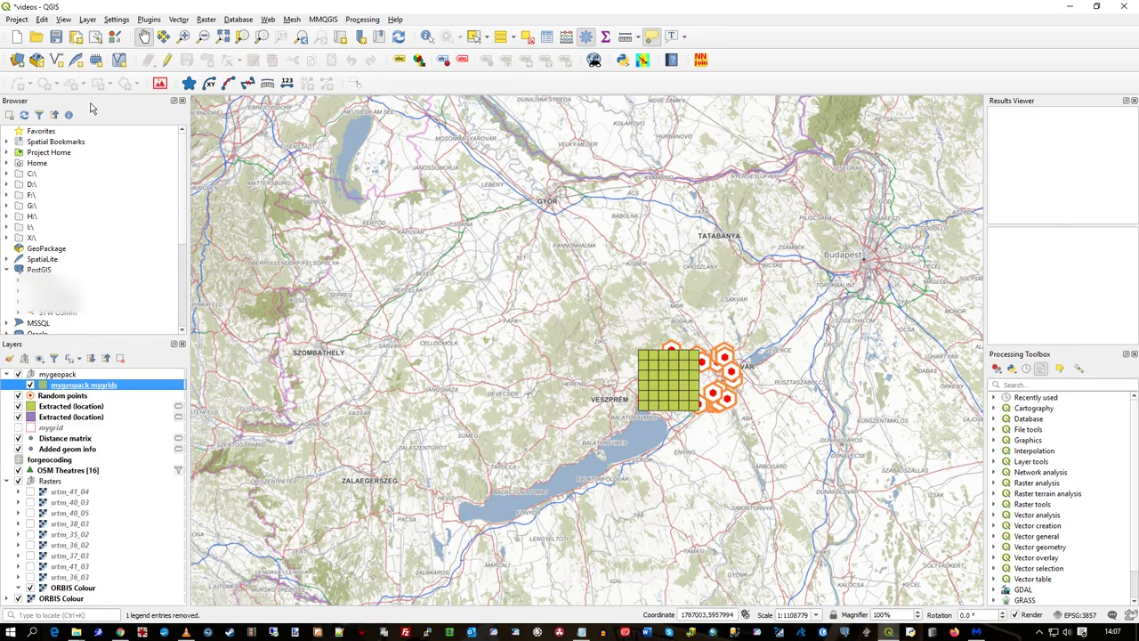
pyautogui.click(17, 60)
pyautogui.click(353, 196)
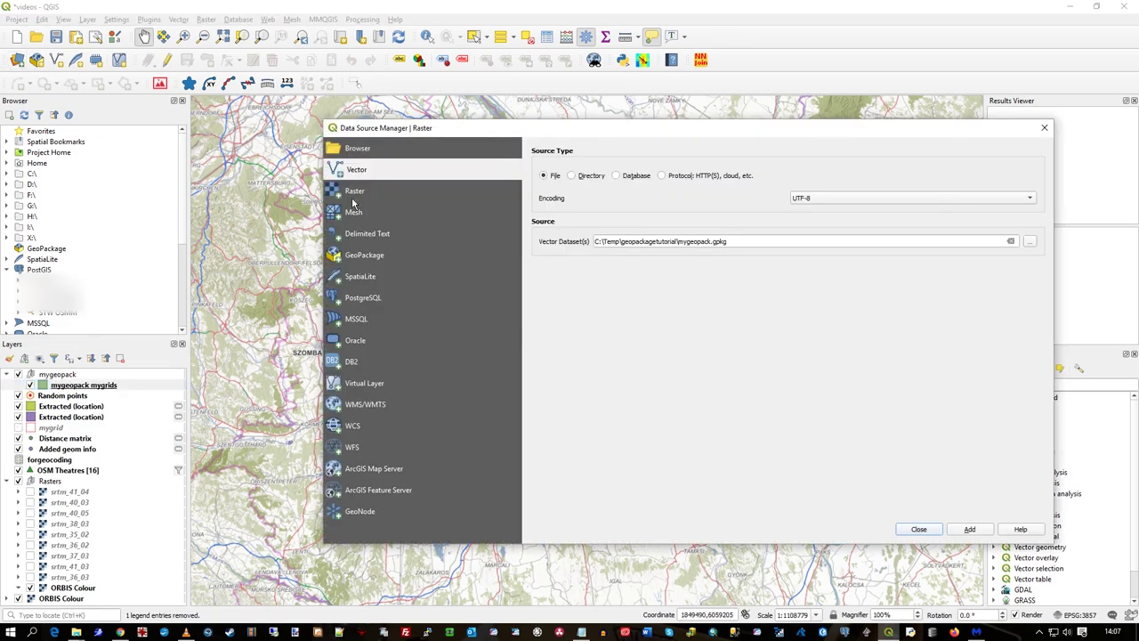
pyautogui.click(1029, 225)
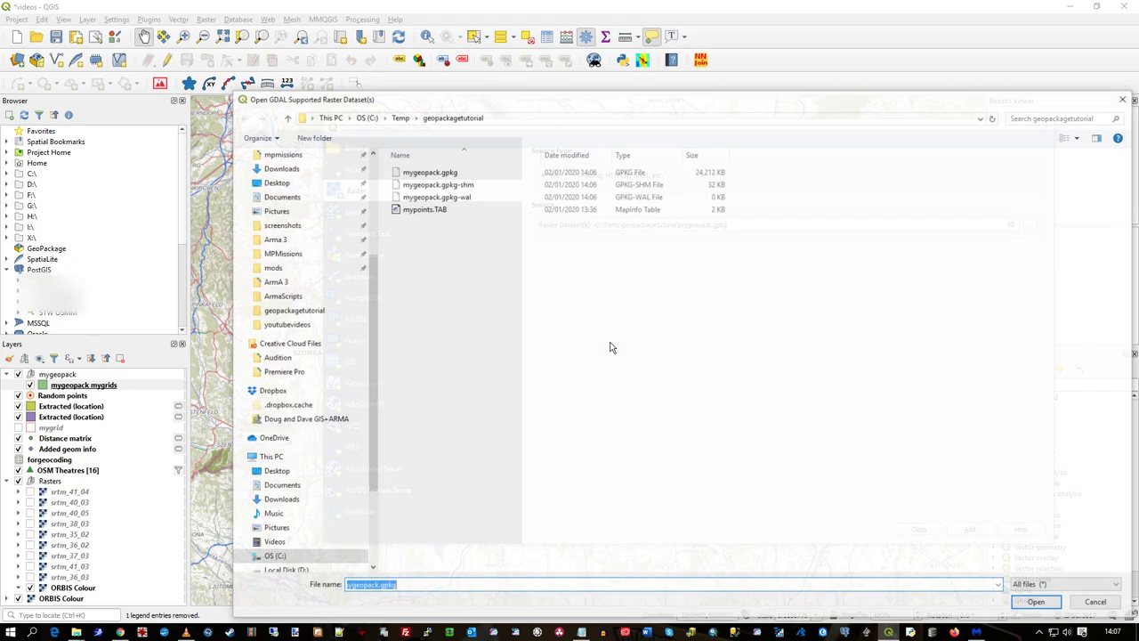
pyautogui.click(439, 172)
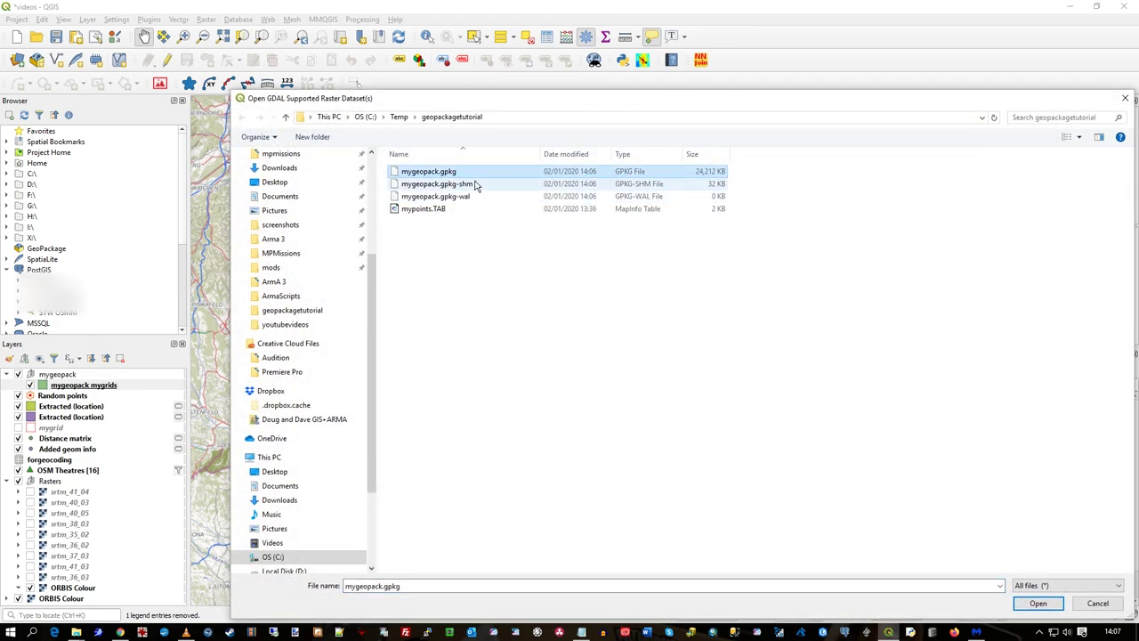
pyautogui.click(1038, 603)
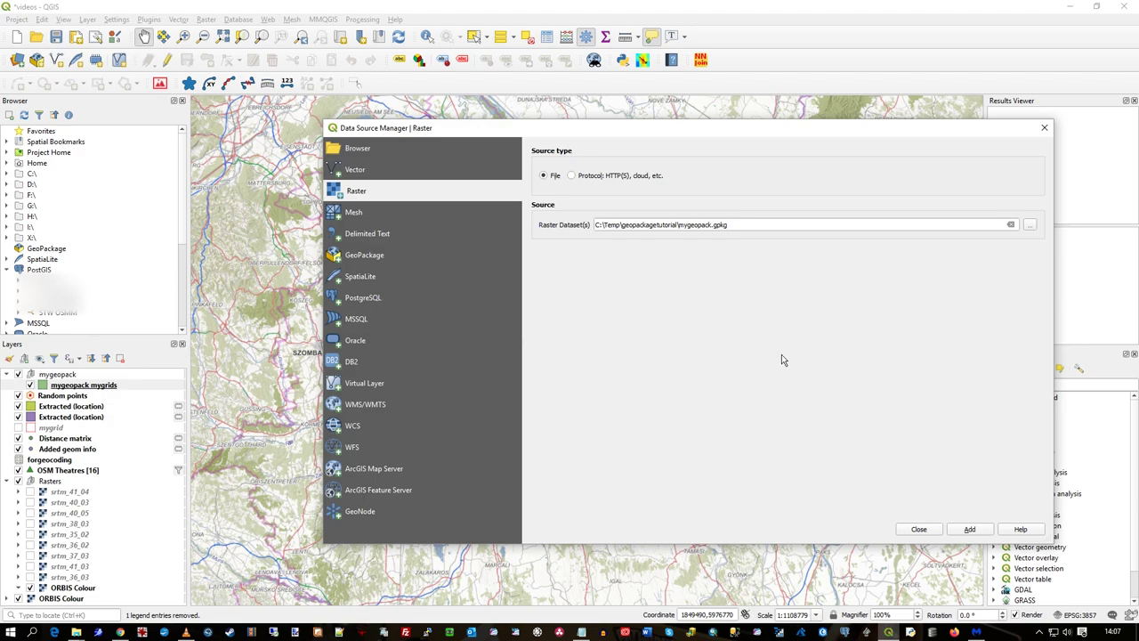
pyautogui.click(736, 227)
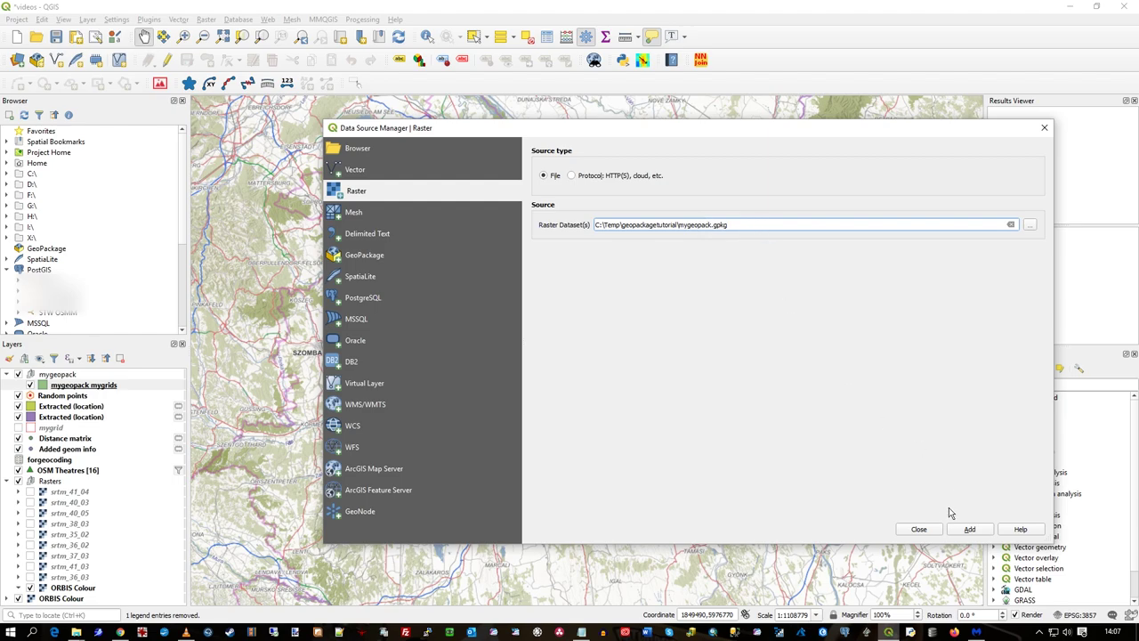
pyautogui.click(970, 531)
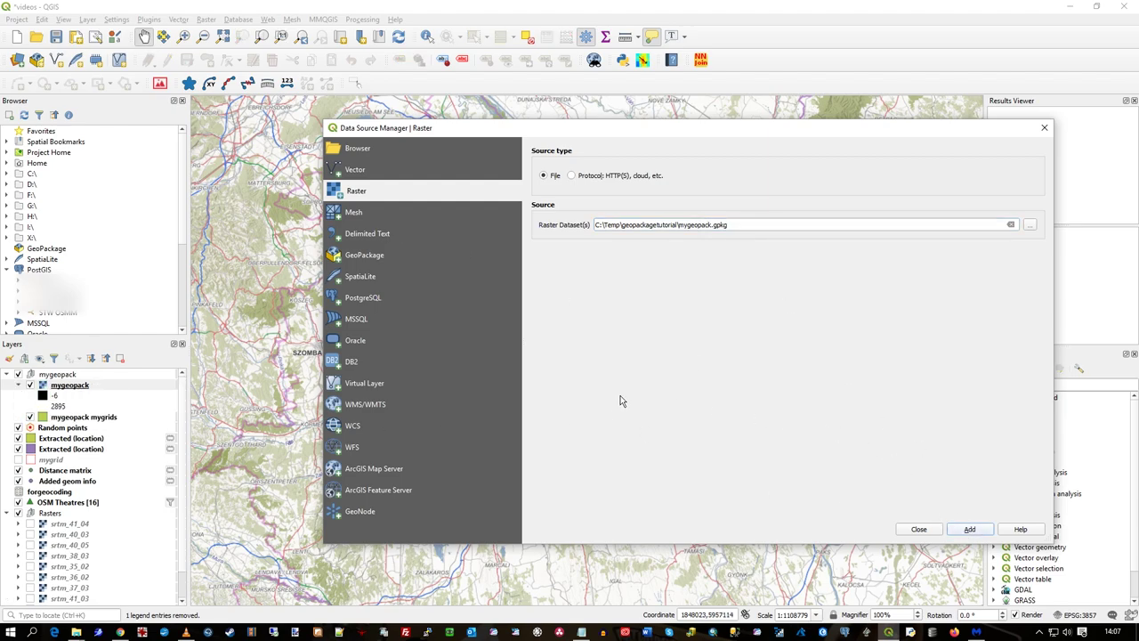
pyautogui.click(918, 529)
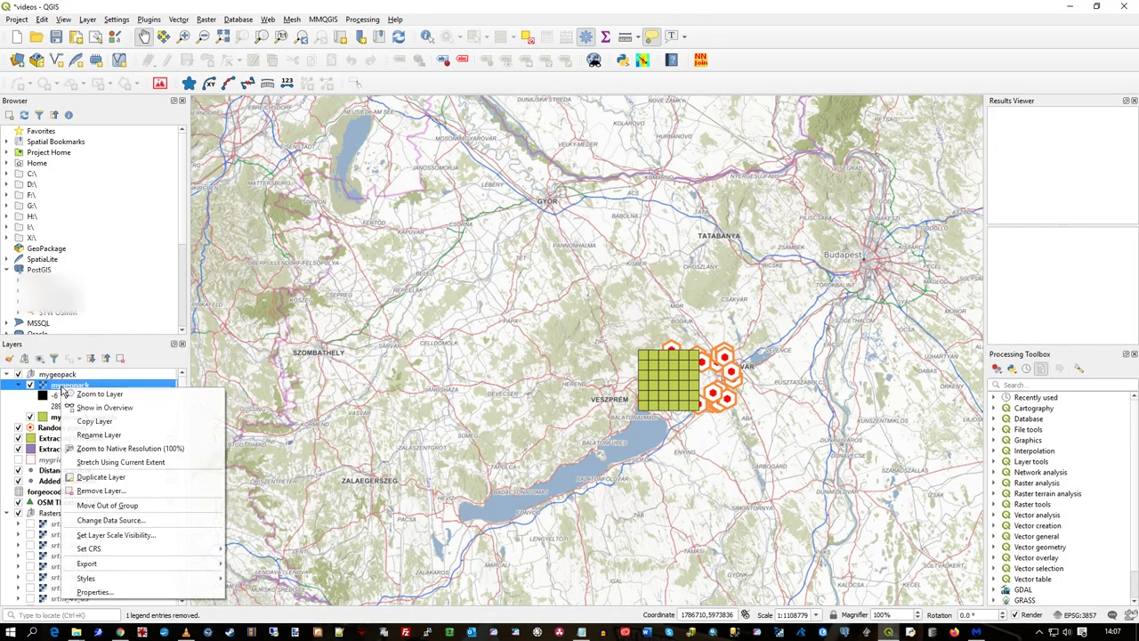
# Zoom to the mygeopack raster layer to view its position relative to the grid, and collapse its legend
pyautogui.rightClick(64, 388)
pyautogui.click(104, 397)
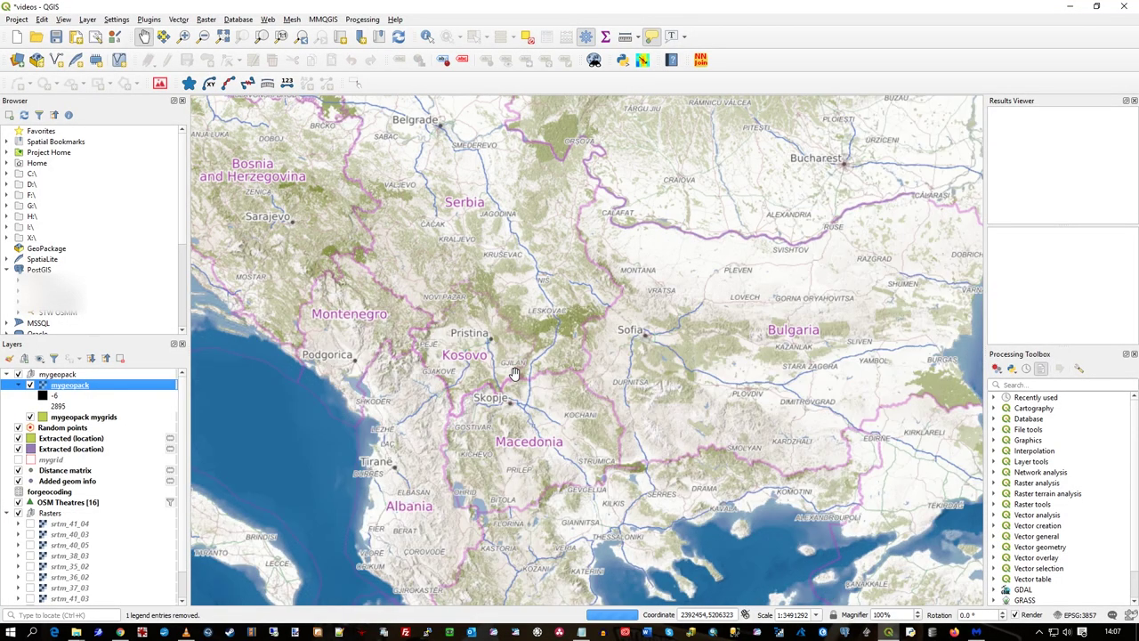
pyautogui.scroll(-1, 521, 368)
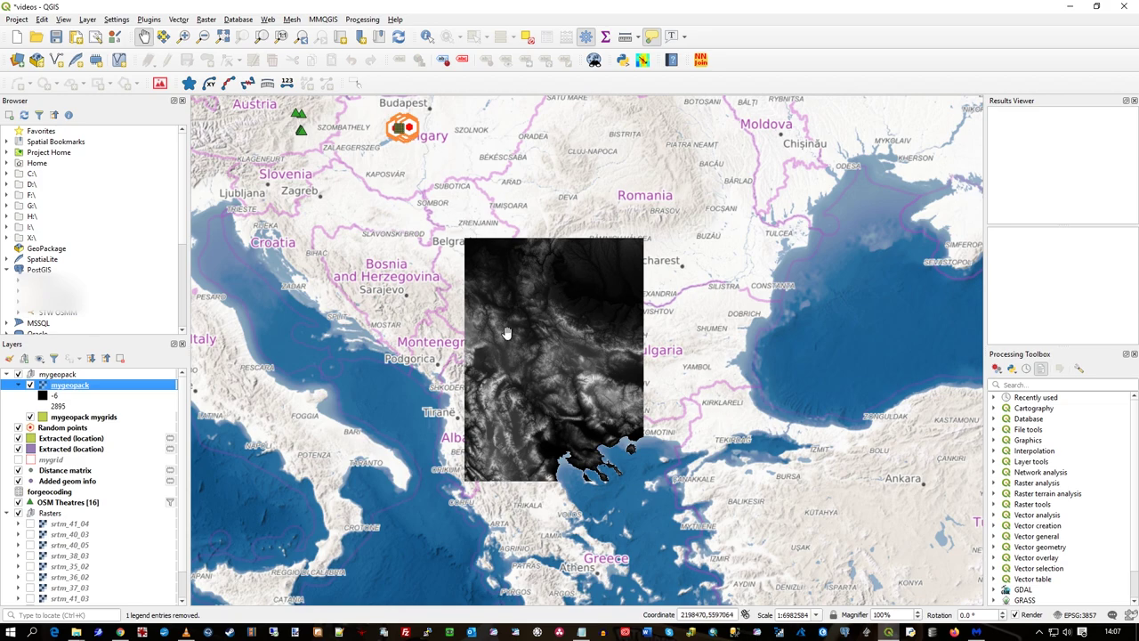
pyautogui.moveTo(441, 223); pyautogui.dragTo(485, 262)
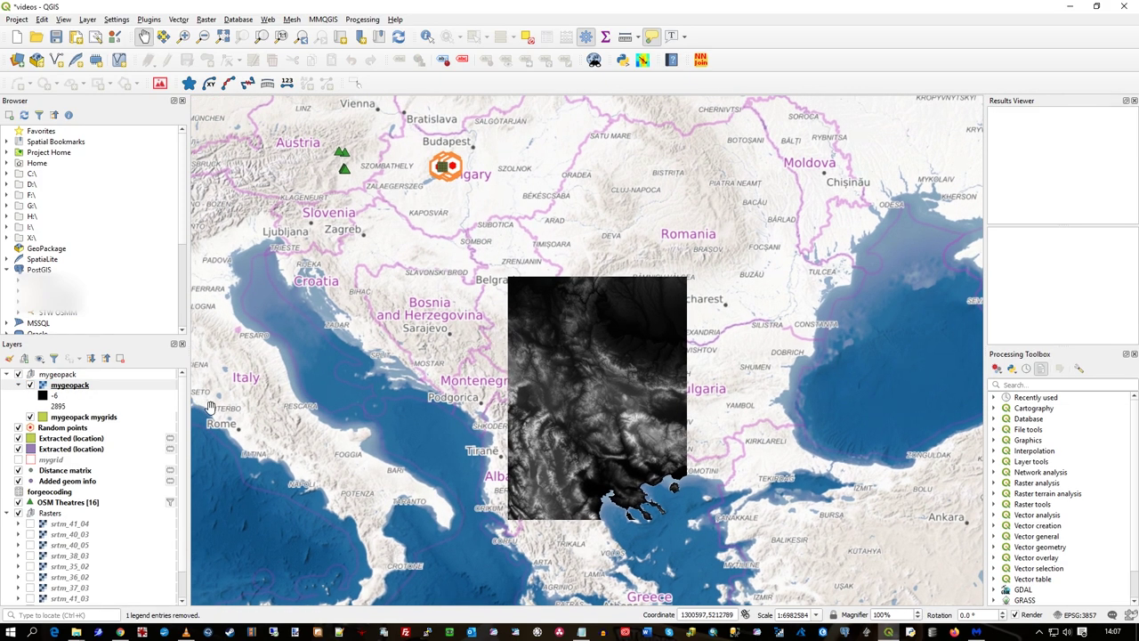
pyautogui.click(19, 385)
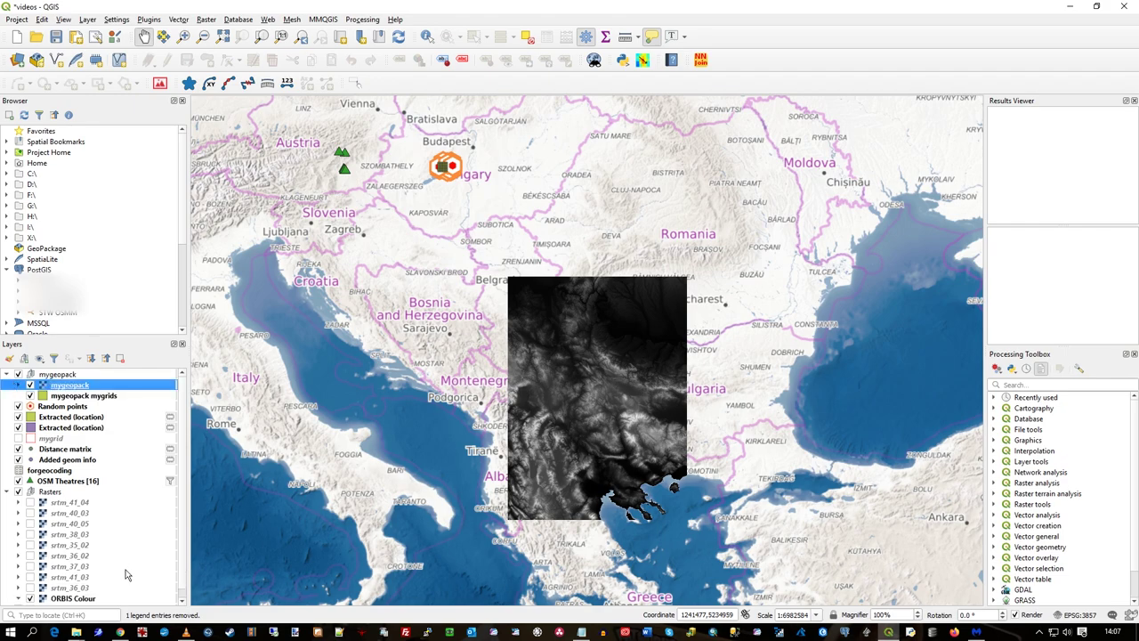
# Switch to File Explorer and check the mygeopack.gpkg, gpkg-shm and gpkg-wal files in the geopackagetutorial folder
pyautogui.moveTo(77, 632)
pyautogui.click(189, 578)
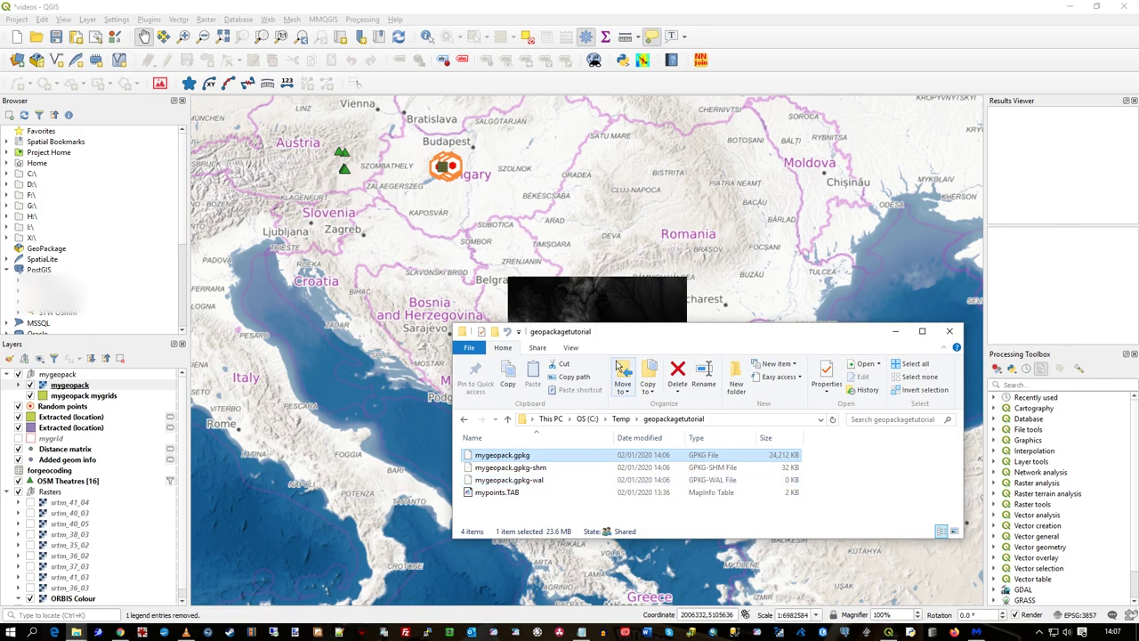
pyautogui.moveTo(640, 338); pyautogui.dragTo(571, 400)
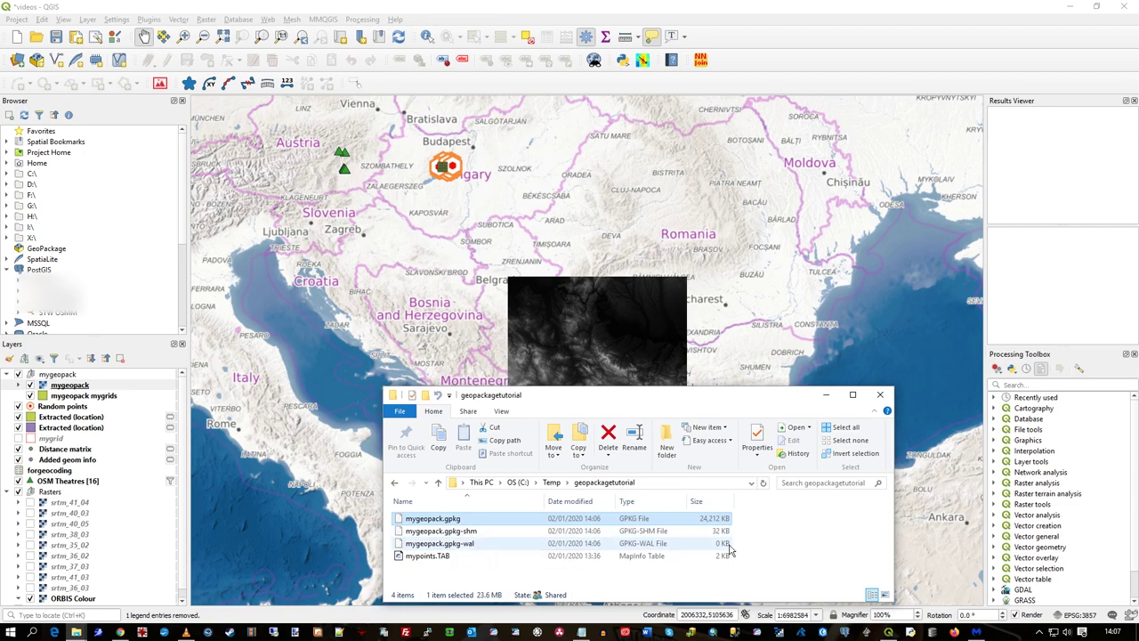
# Switch to QGIS and remove the mygeopack group with its raster and mygrids layers from the videos project
pyautogui.click(307, 13)
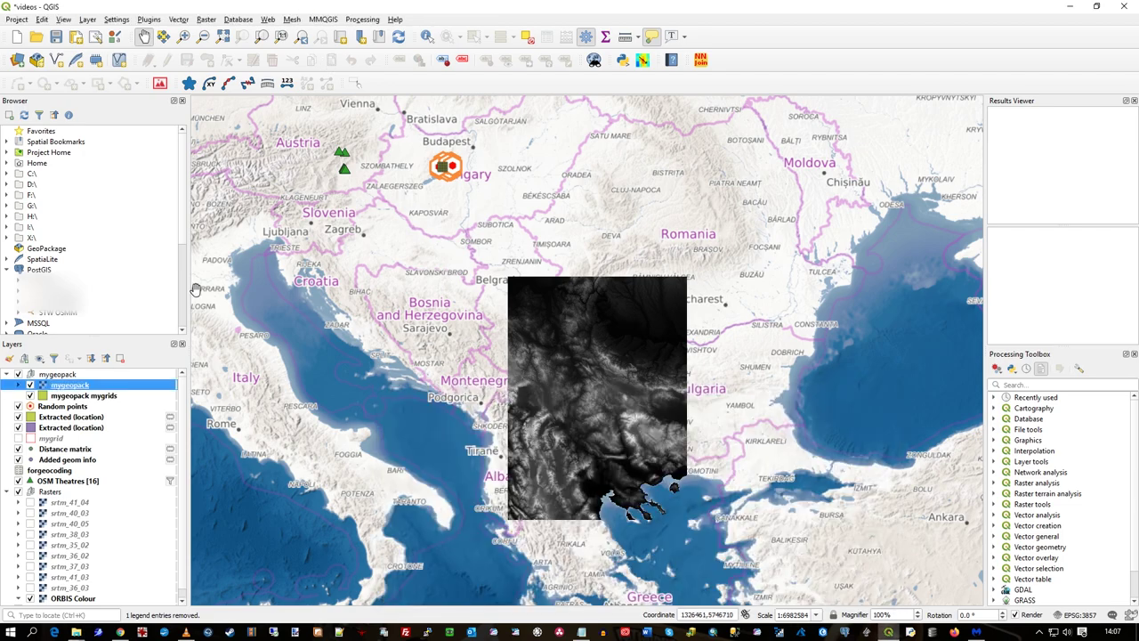
pyautogui.click(55, 375)
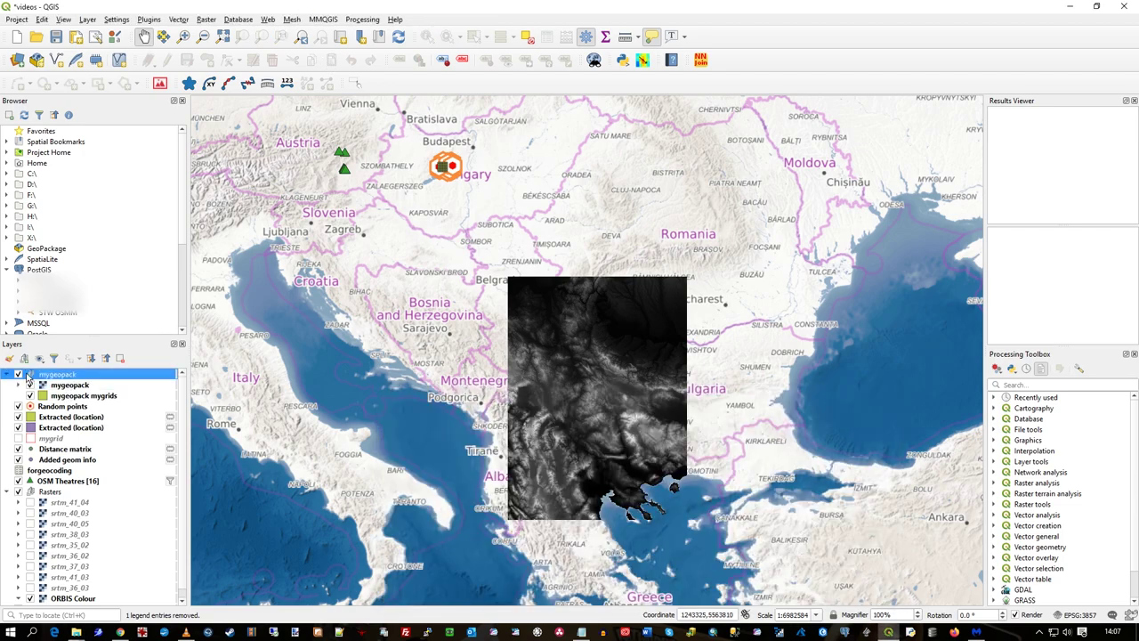
pyautogui.rightClick(60, 379)
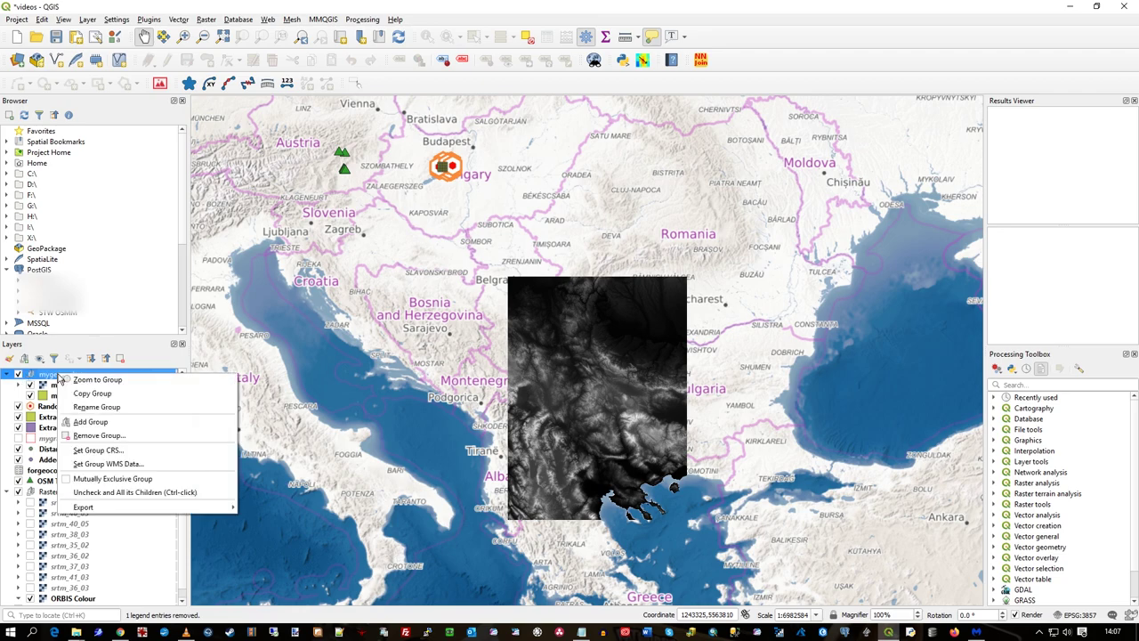
pyautogui.click(124, 436)
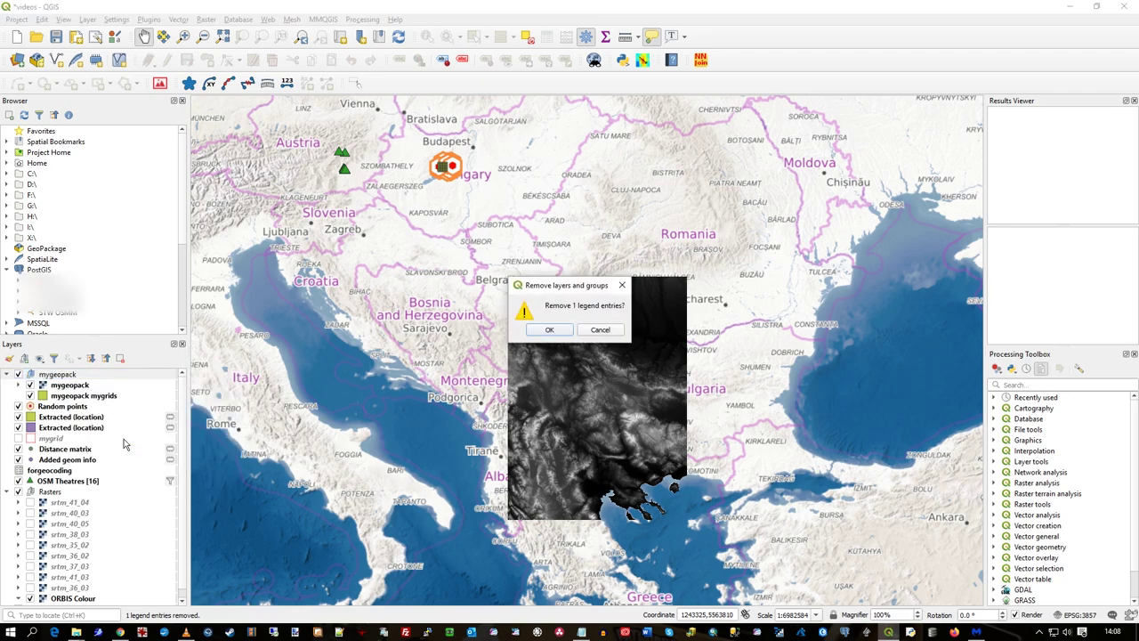
pyautogui.click(559, 327)
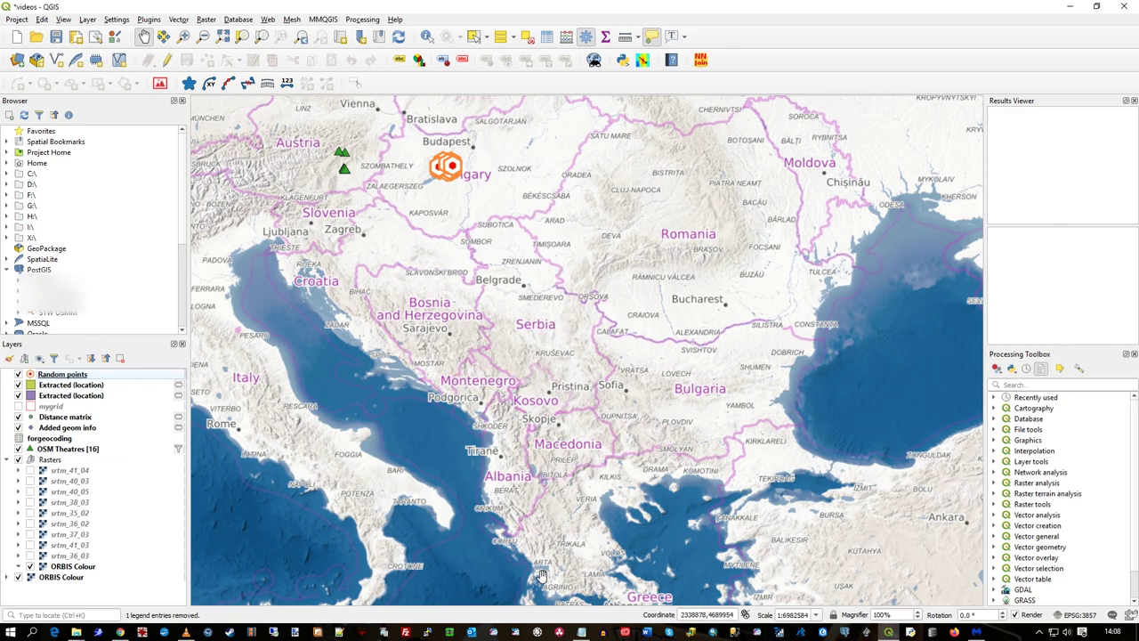
# Switch to the geopackagetutorial folder in File Explorer and check which GeoPackage files remain with the layers removed
pyautogui.click(78, 633)
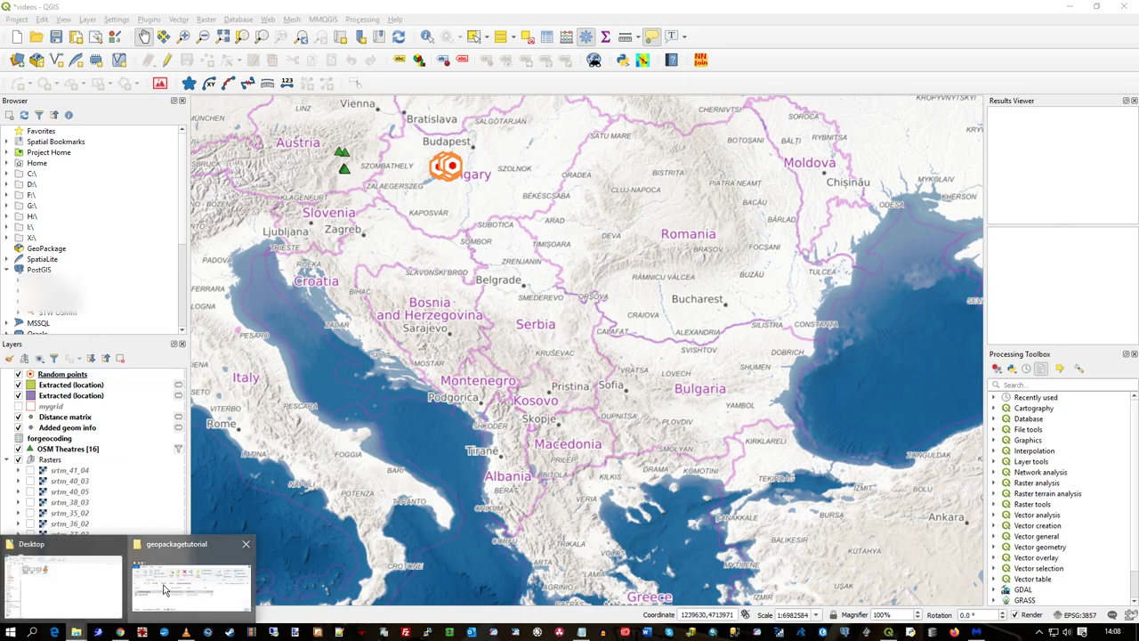
pyautogui.click(241, 559)
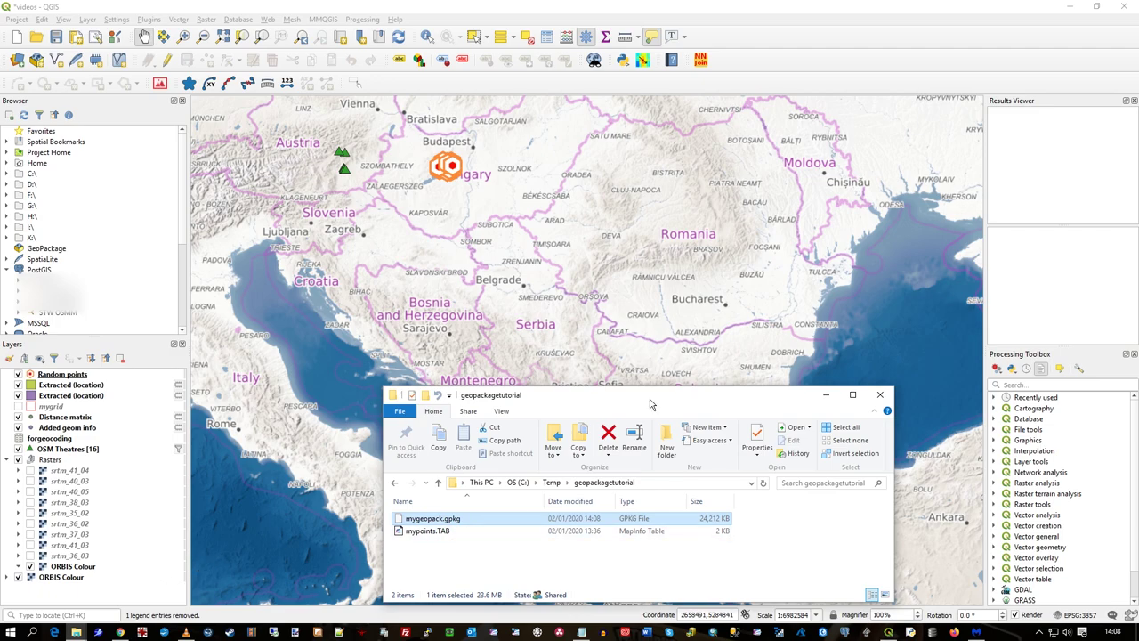
pyautogui.moveTo(650, 397); pyautogui.dragTo(632, 285)
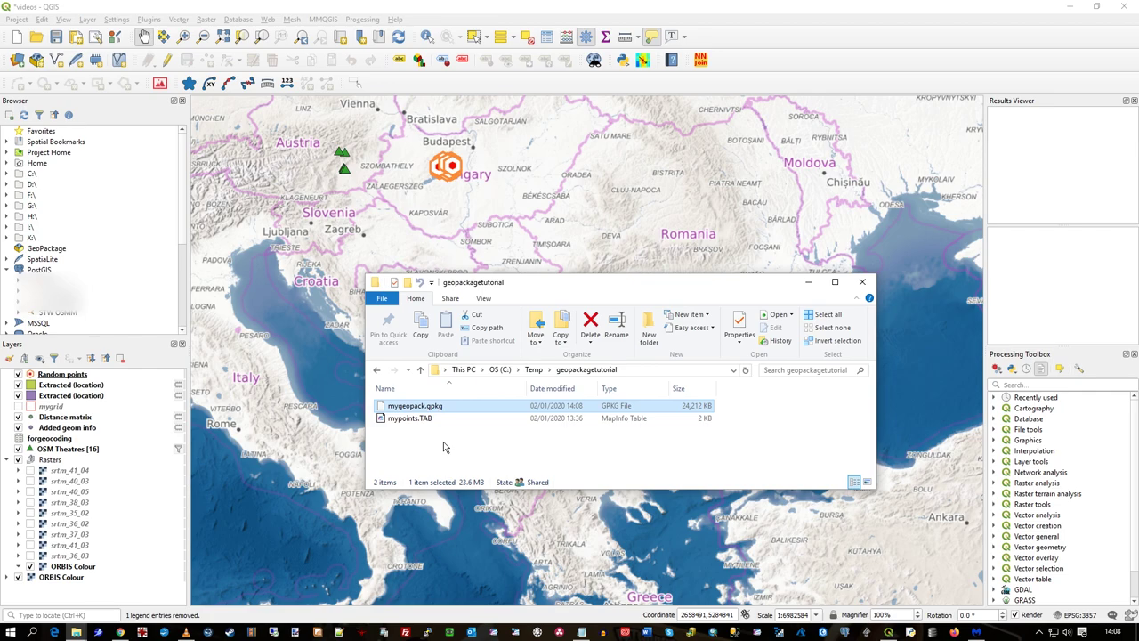
pyautogui.moveTo(579, 286); pyautogui.dragTo(621, 248)
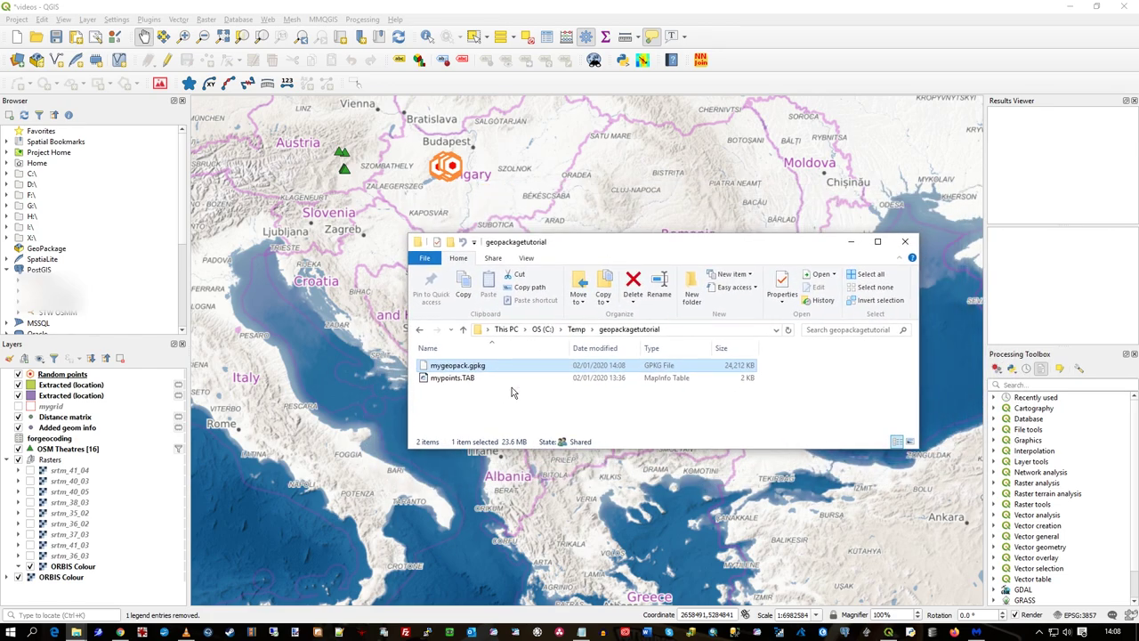